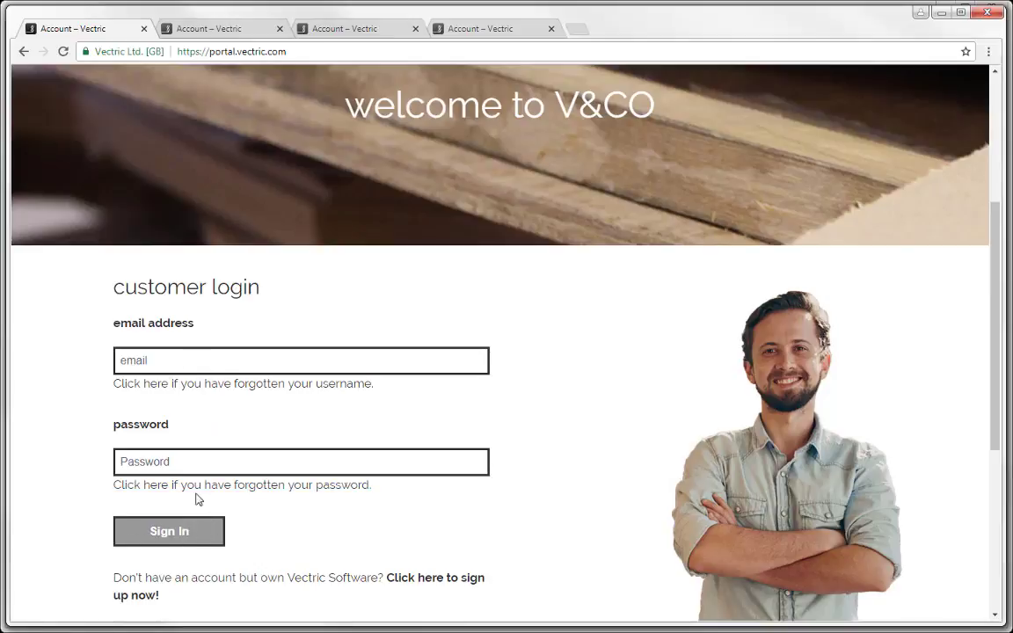
- Download the Weaves Clipart Pack installer from the VCarve Pro licence downloads page
click(224, 32)
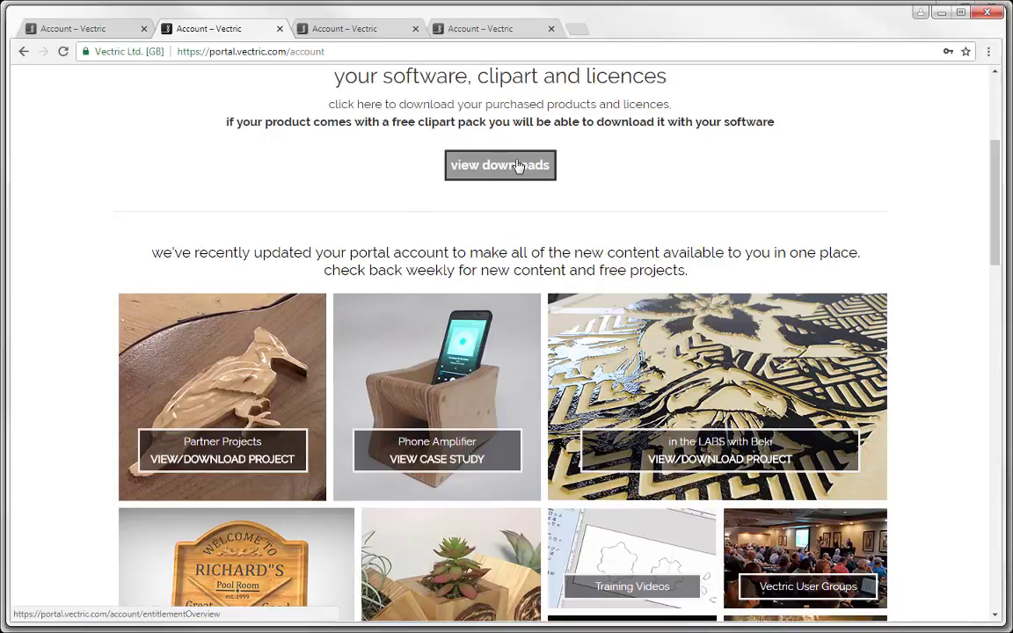
click(374, 31)
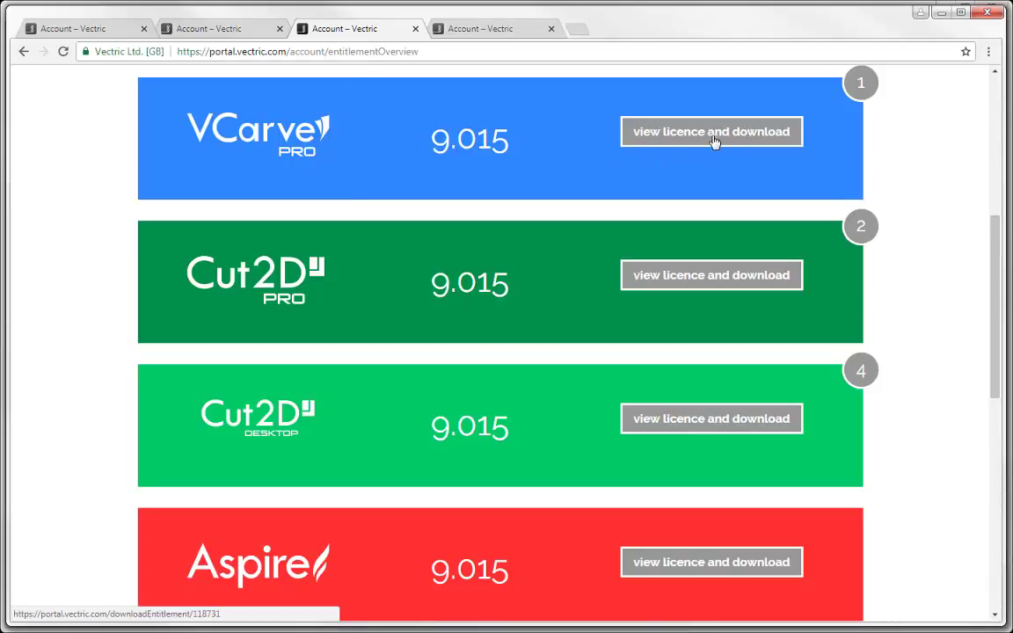
click(504, 30)
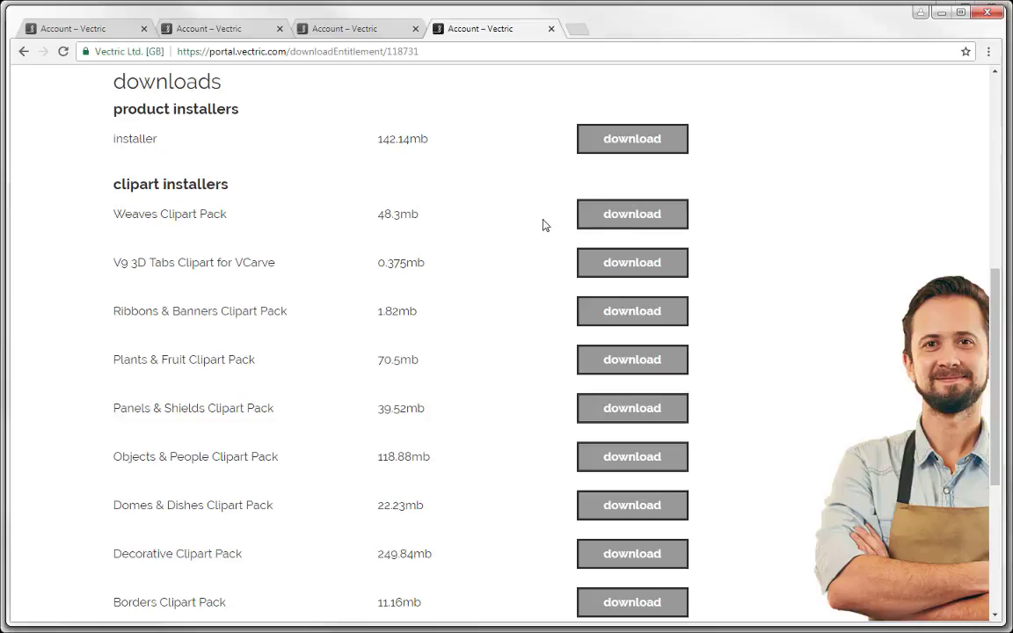
click(650, 223)
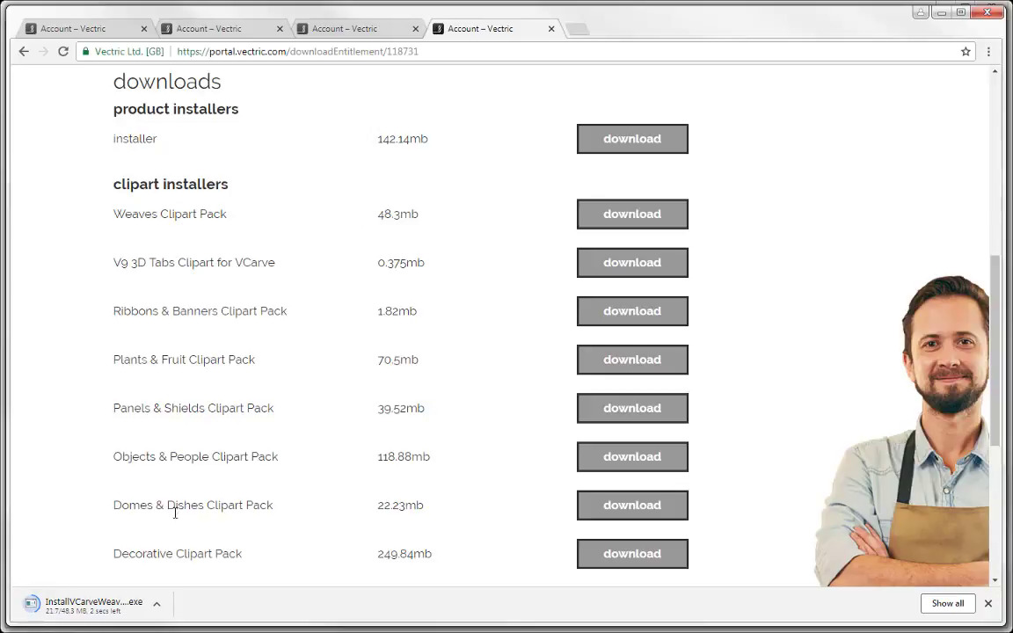
- Run the Weaves clipart installer, accept the licence, and complete the installation
click(101, 607)
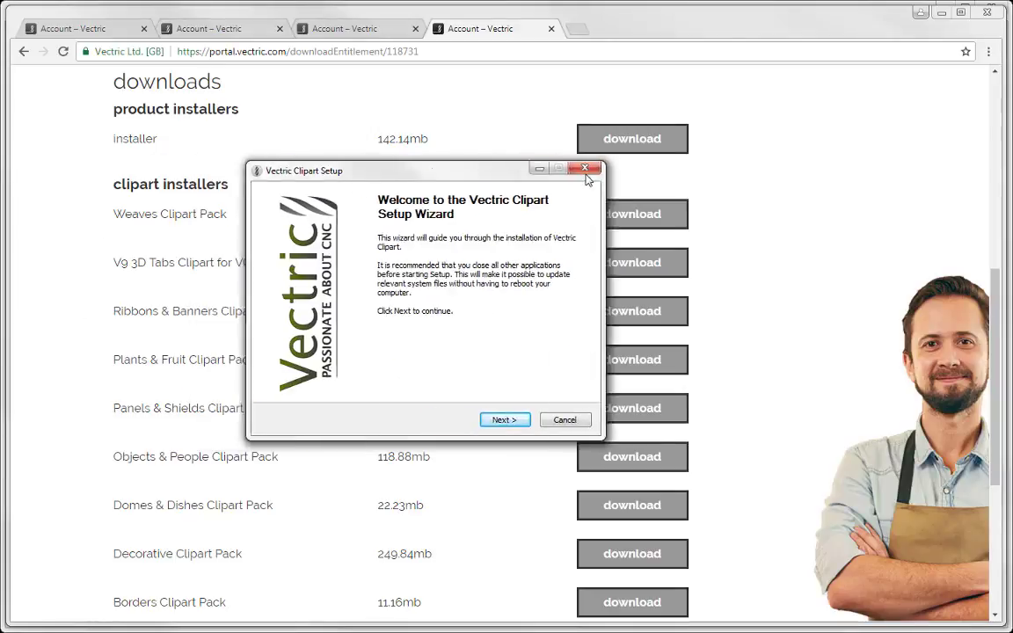
drag(491, 167, 531, 169)
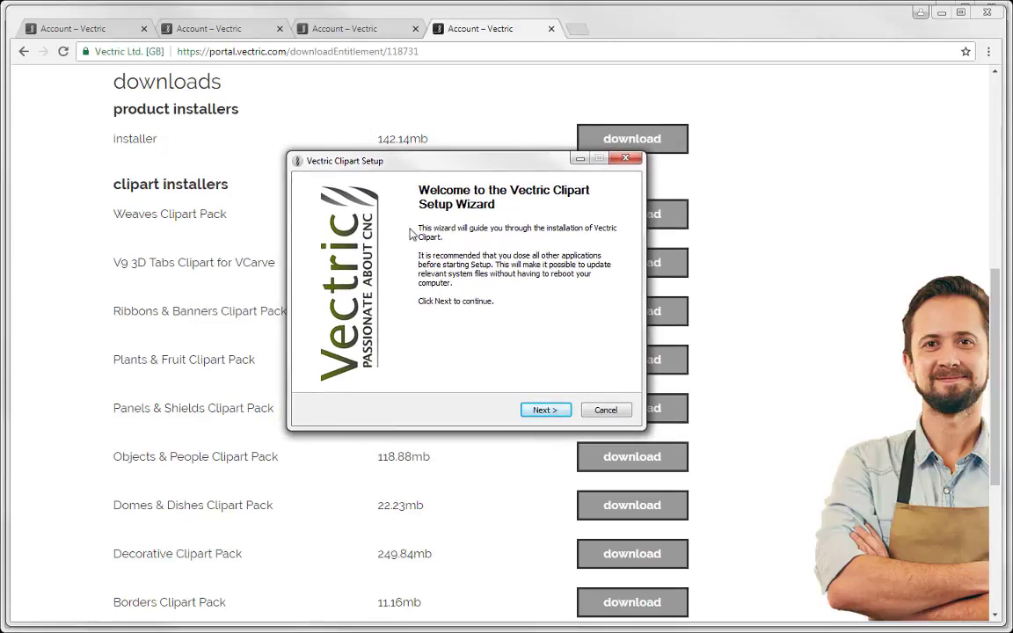
click(545, 411)
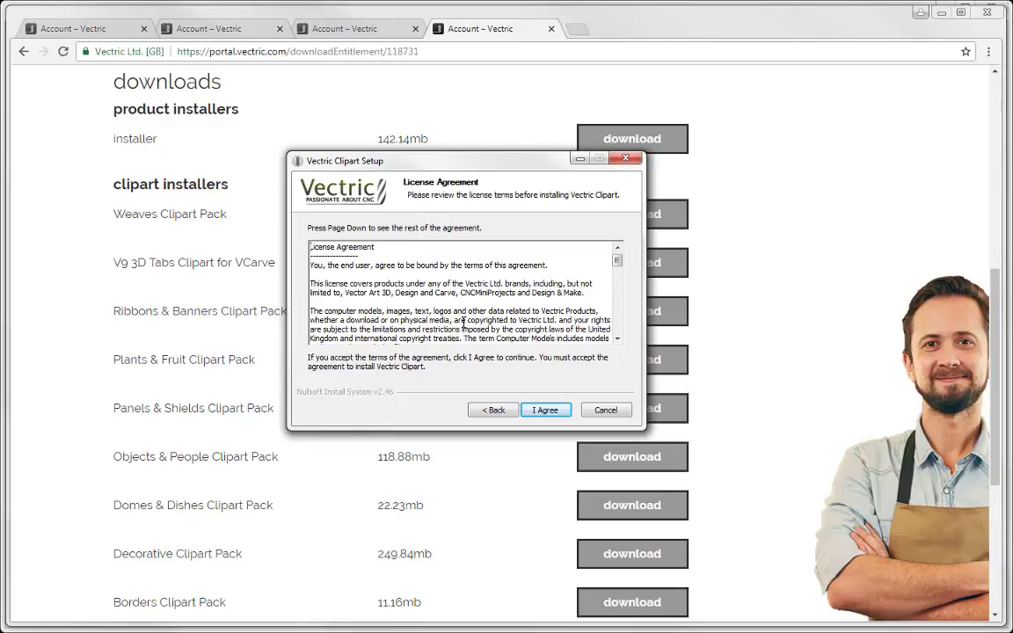
click(545, 411)
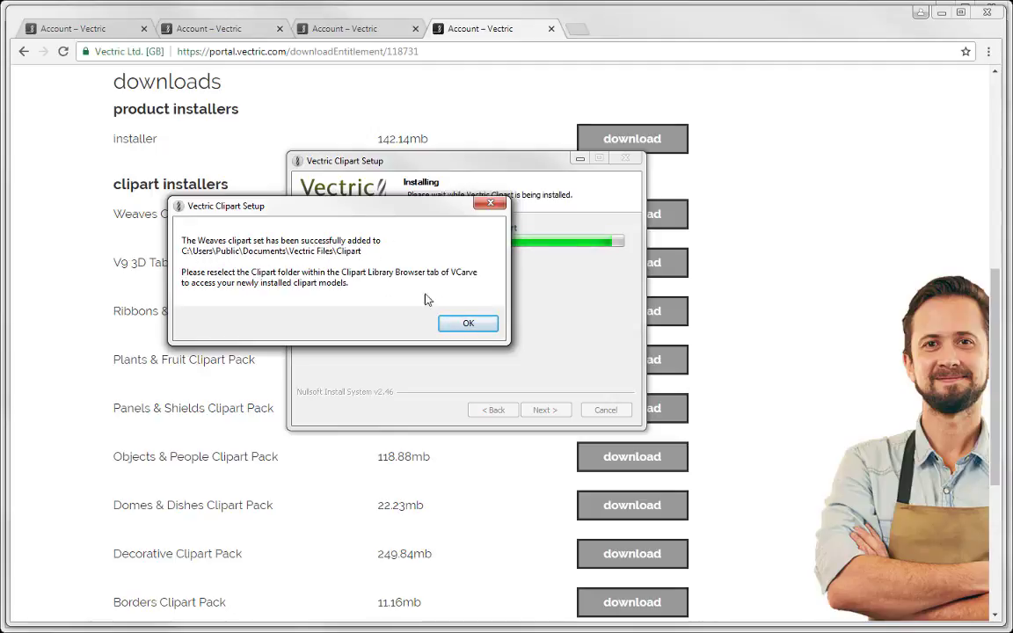
click(468, 323)
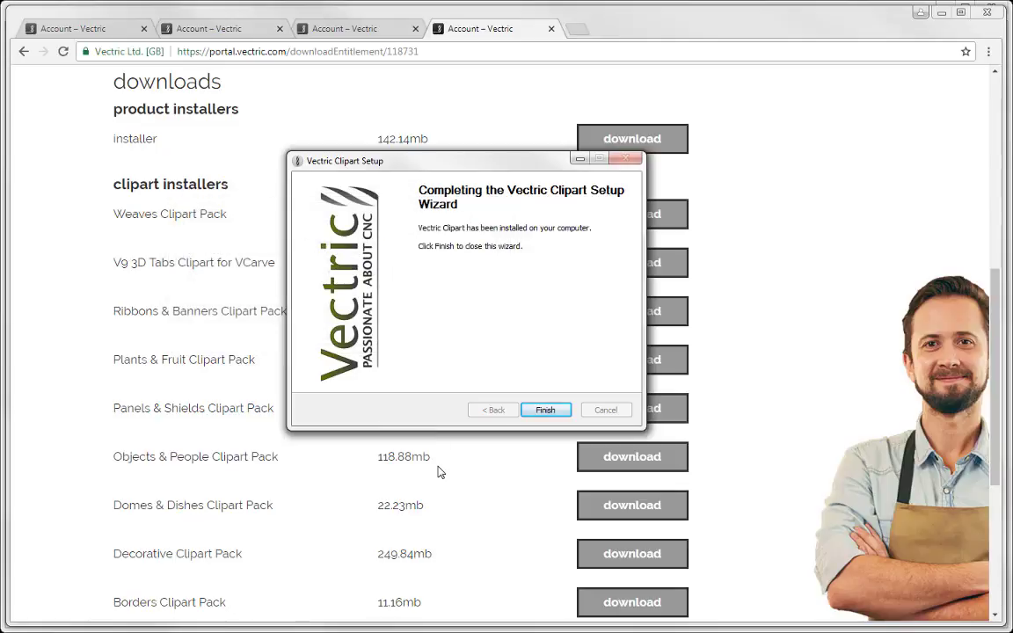
click(546, 411)
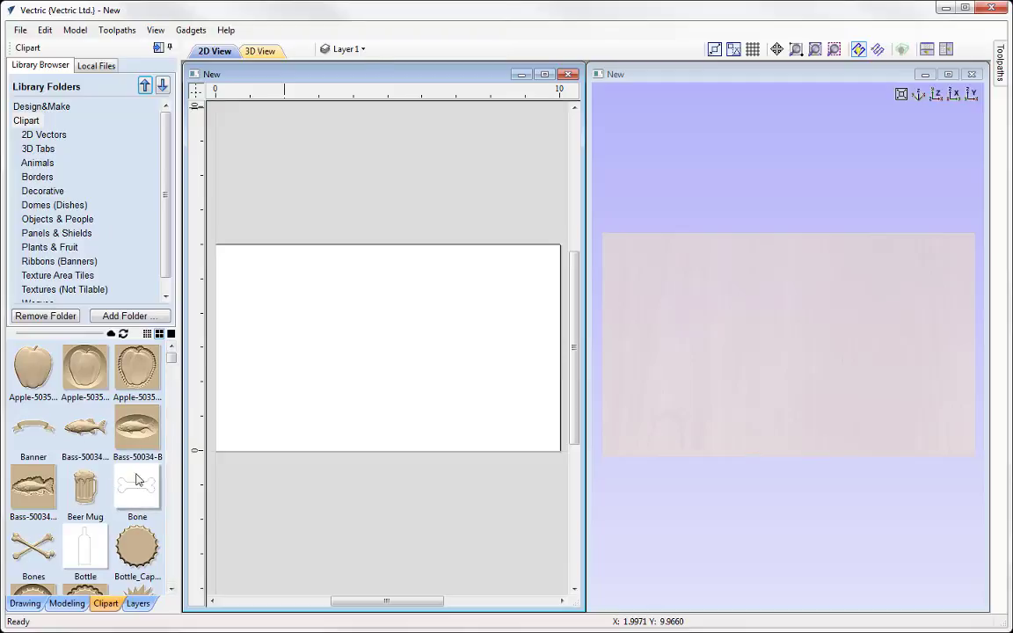
- Show the 3D Tabs folder with online clipart included and refresh the listing
click(42, 134)
click(37, 150)
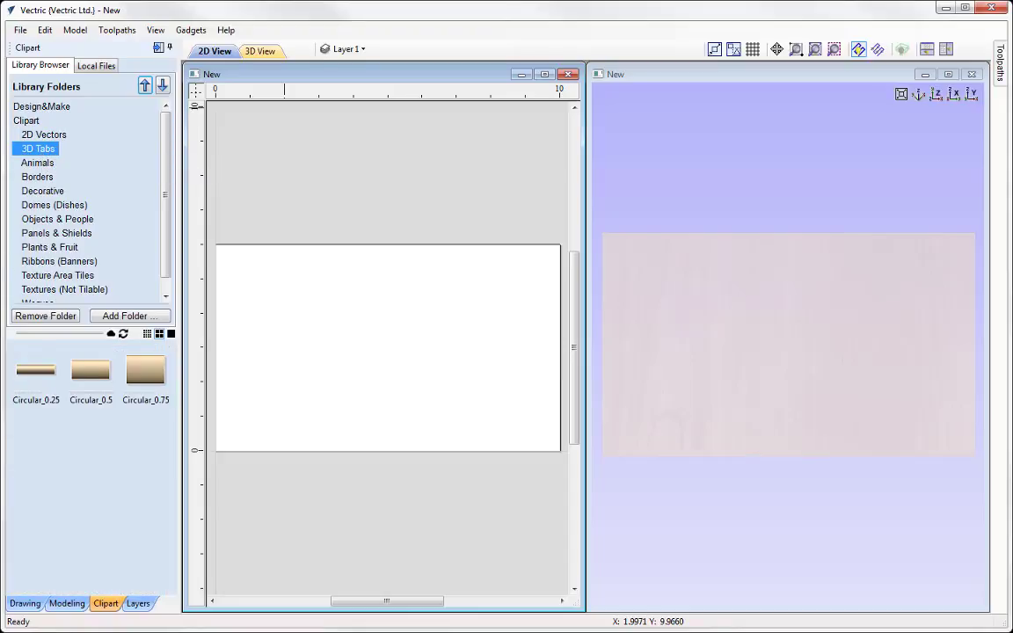
click(111, 335)
click(123, 334)
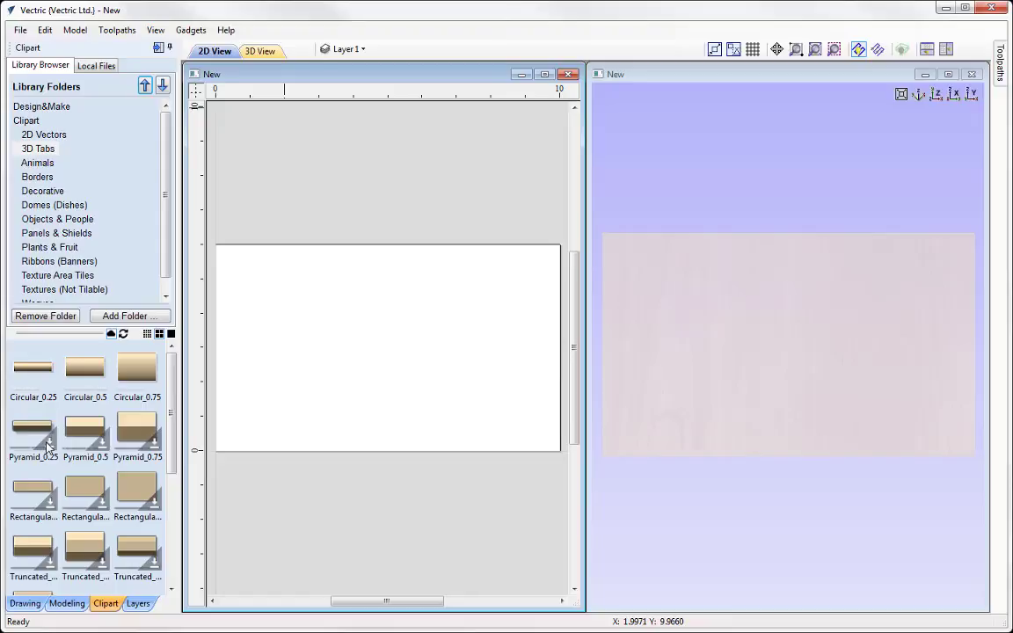
- Scroll to the Wave_0.25 tab clipart and choose Download for it
scroll(48, 446, down, 3)
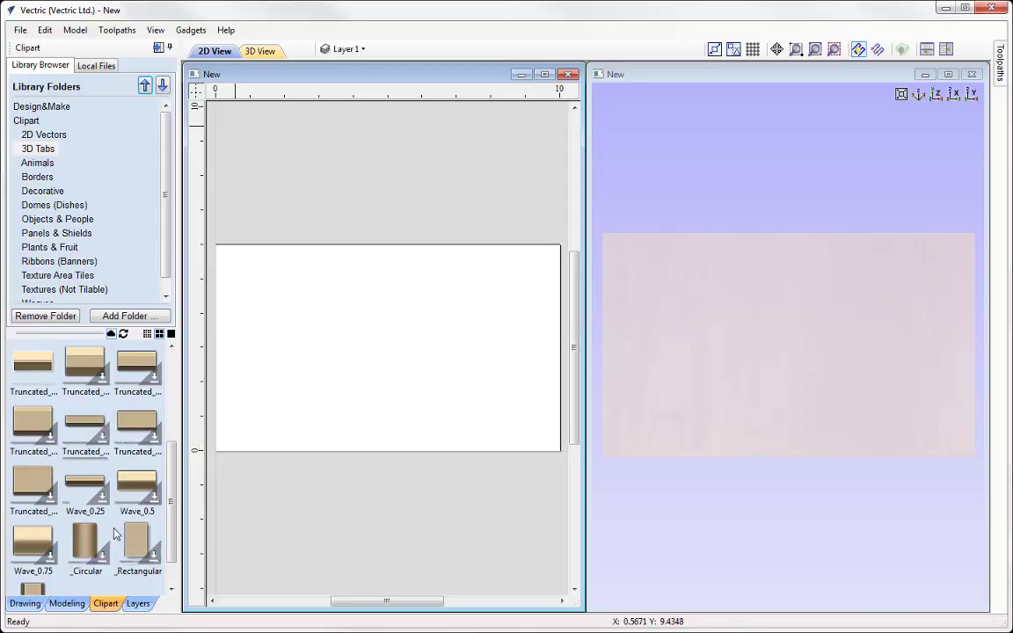
right_click(84, 490)
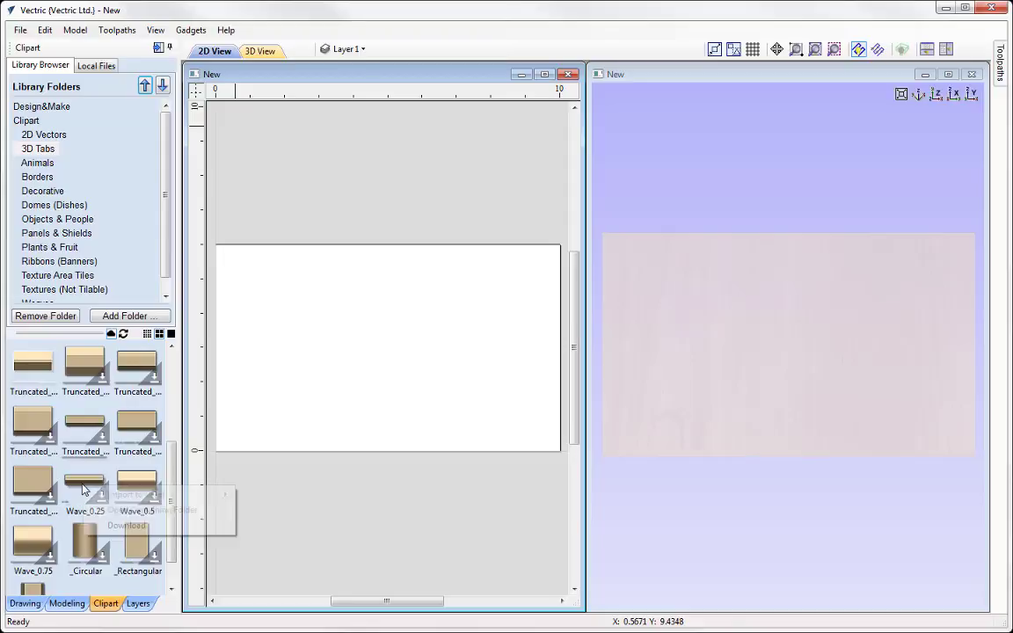
click(162, 530)
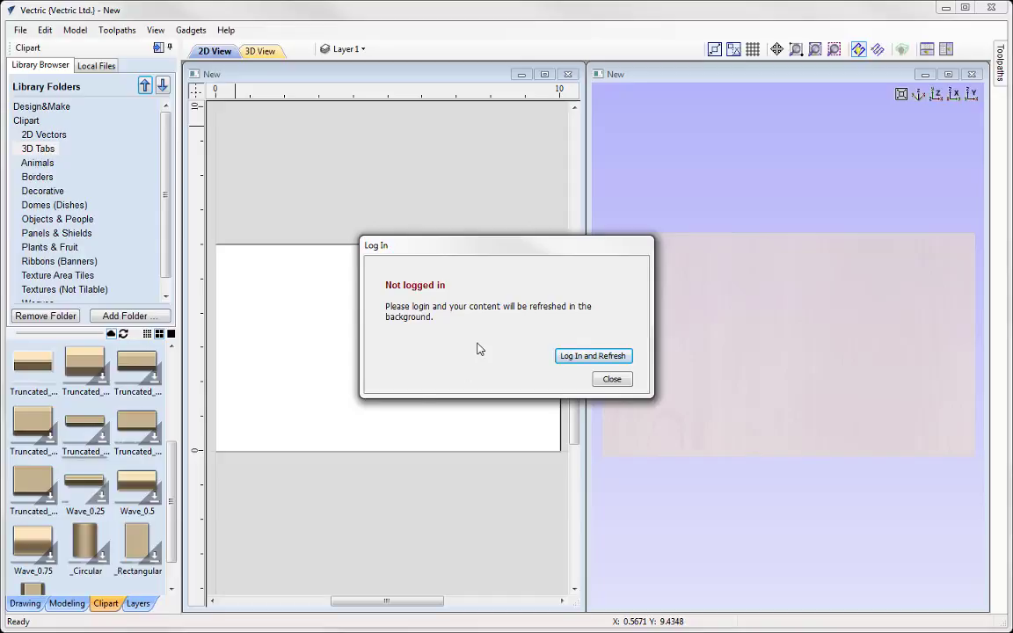
- Sign in to the Vectric account with the saved e-mail and the account password
click(601, 359)
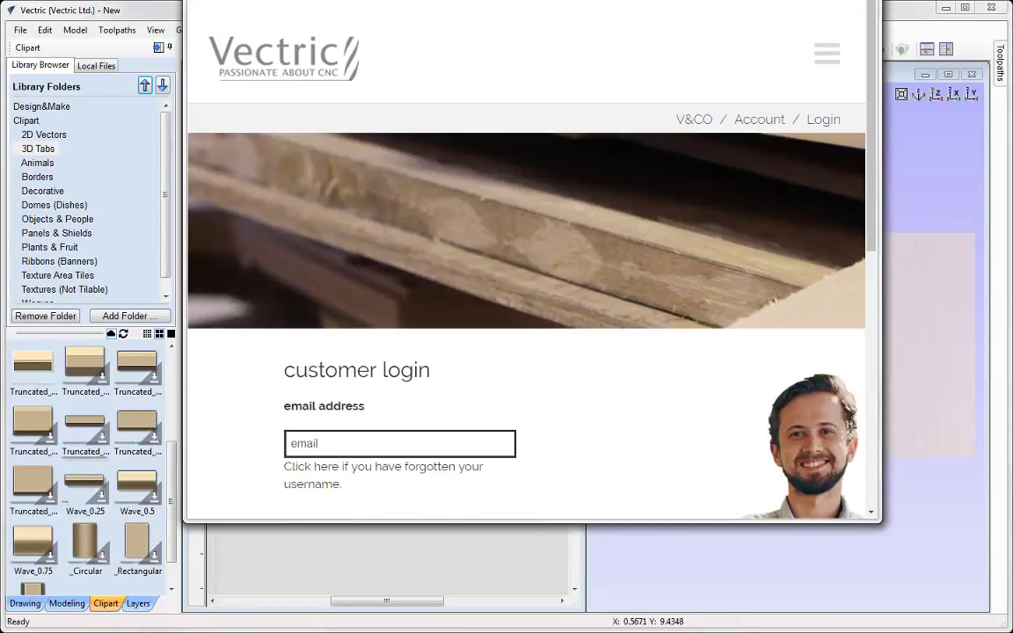
scroll(639, 397, down, 2)
scroll(639, 398, down, 3)
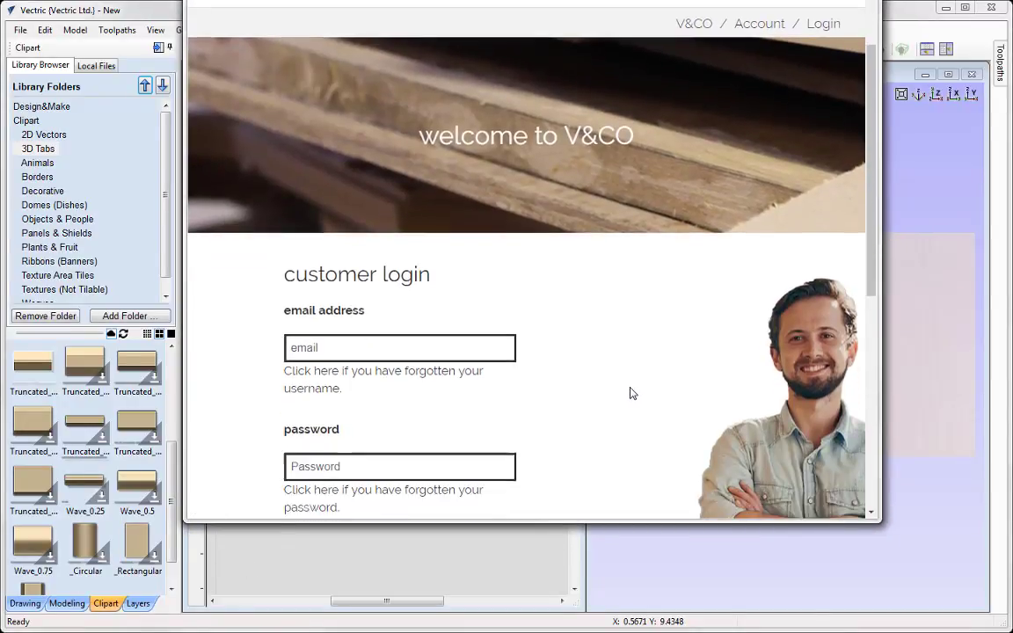
click(378, 301)
key(Down)
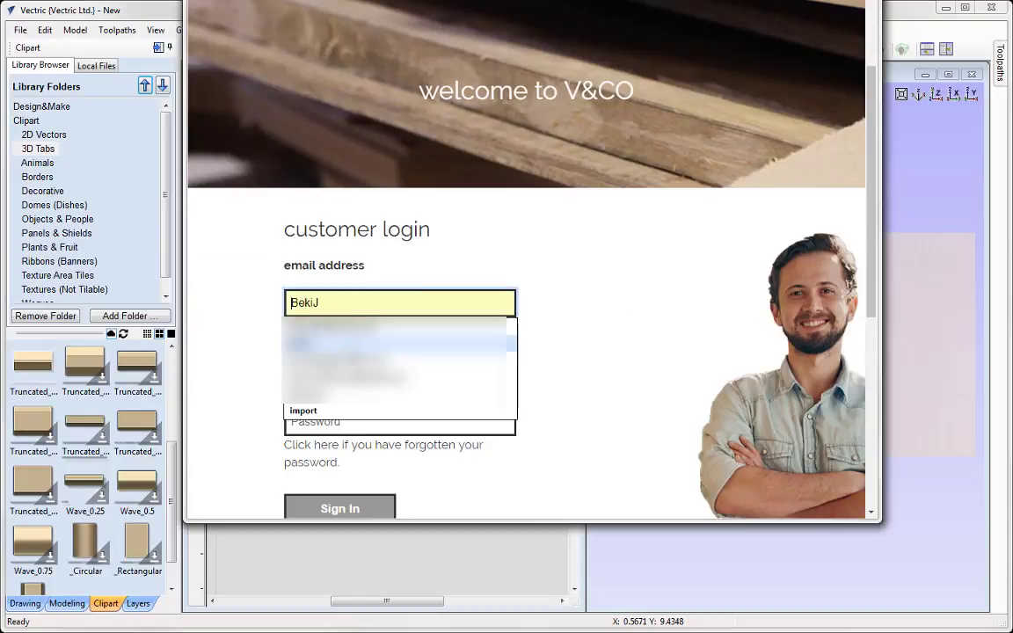
key(Down)
key(Return)
click(348, 423)
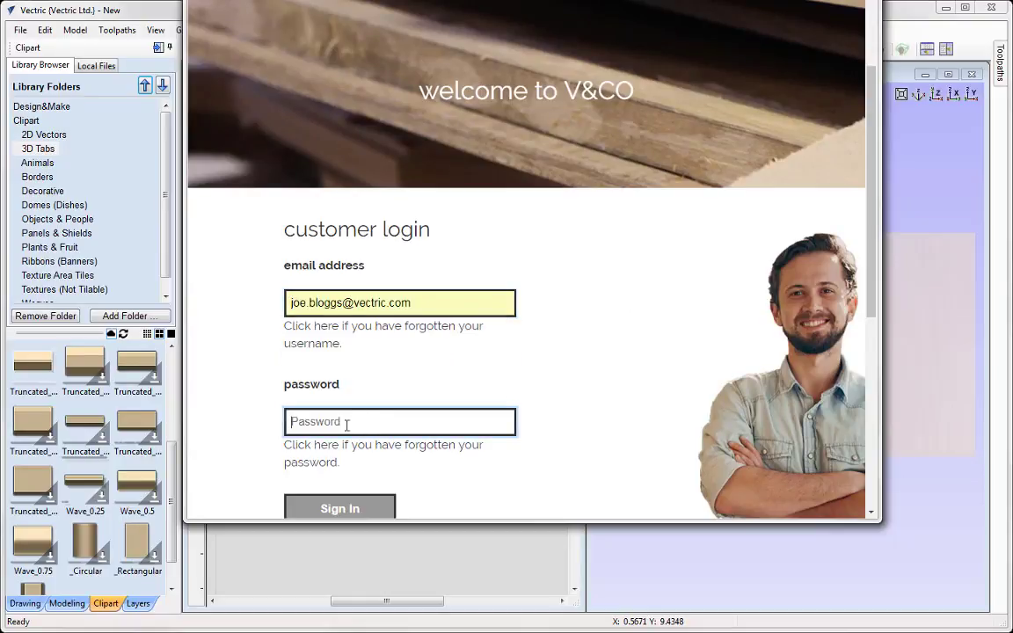
text(•)
click(350, 508)
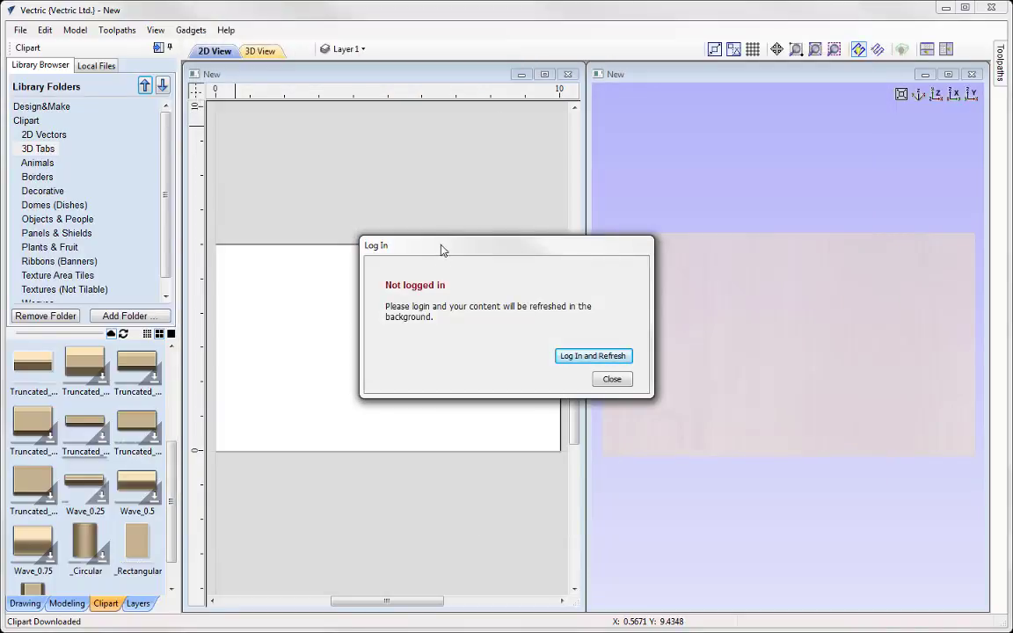
- Dismiss the login prompts, refresh the library, and download the Wave_0.5 tab clipart
click(612, 380)
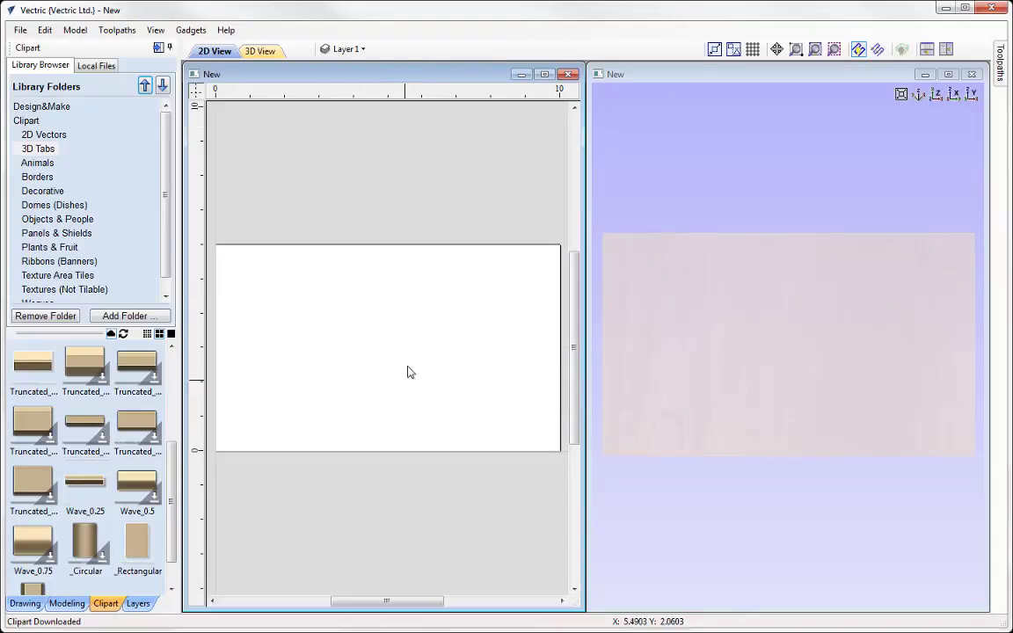
click(123, 334)
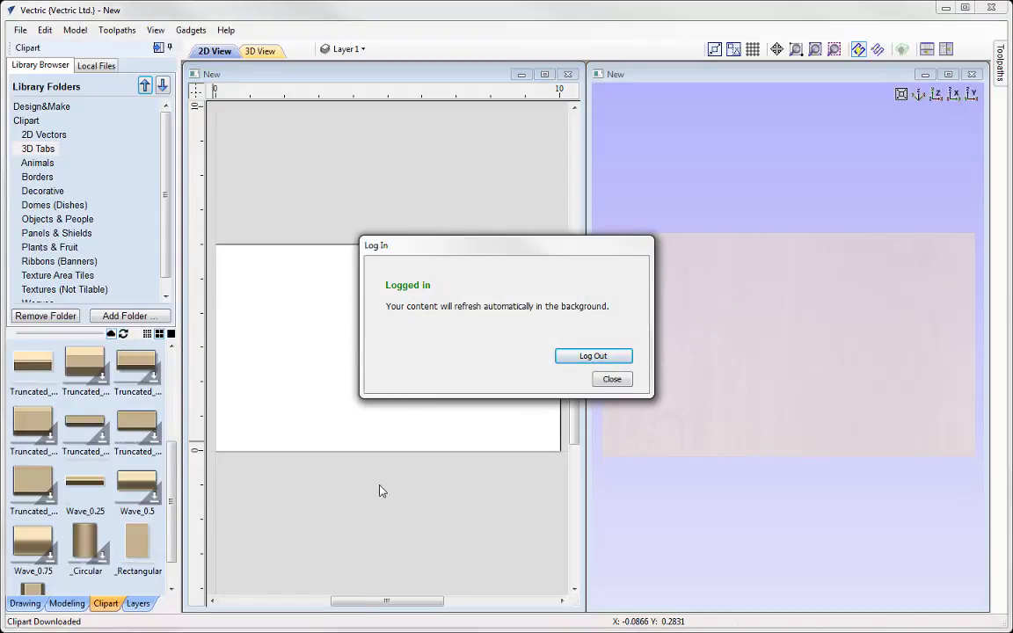
click(619, 388)
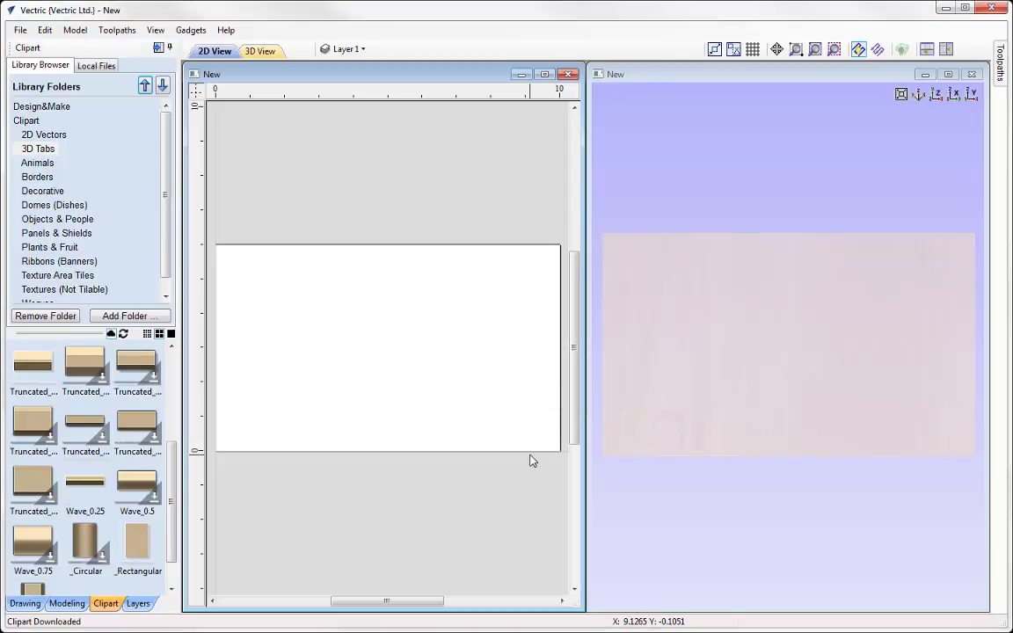
right_click(139, 489)
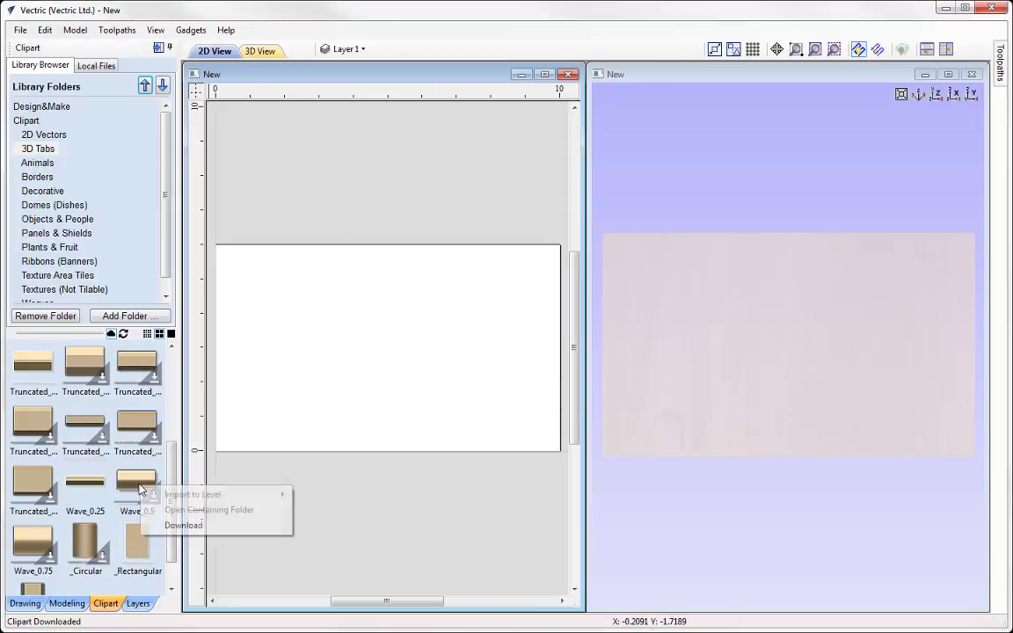
click(184, 525)
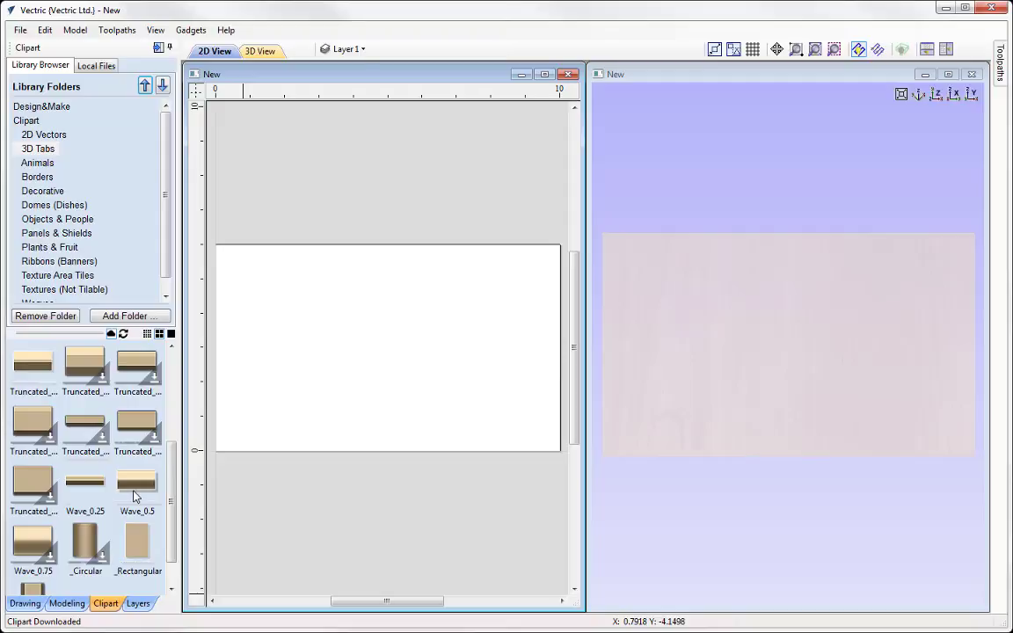
- Download the Rectangular_0.25 tab clipart and place it in the 3D view
scroll(136, 497, up, 3)
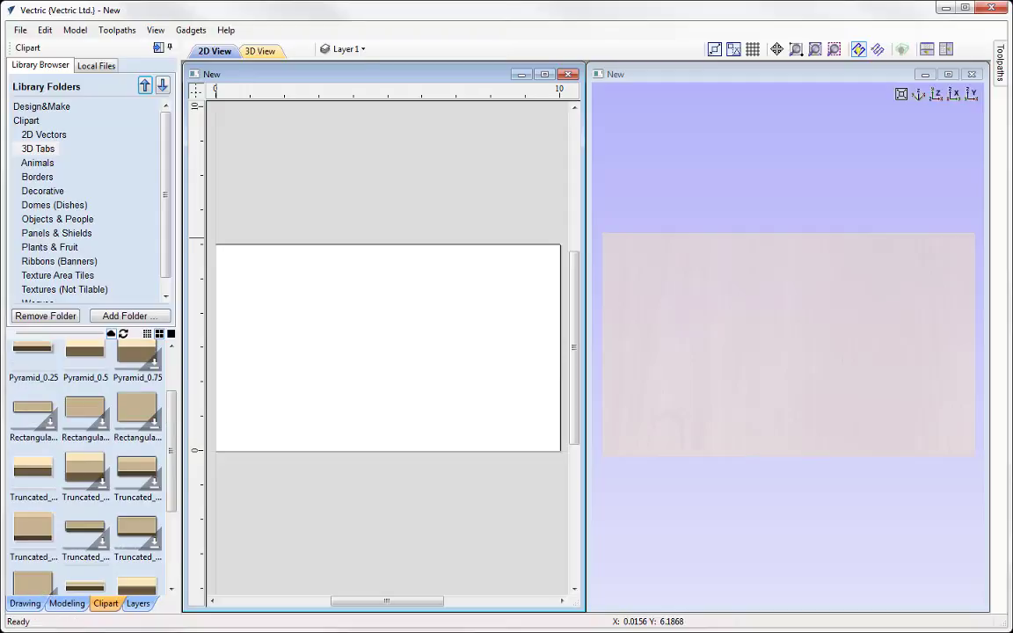
right_click(37, 424)
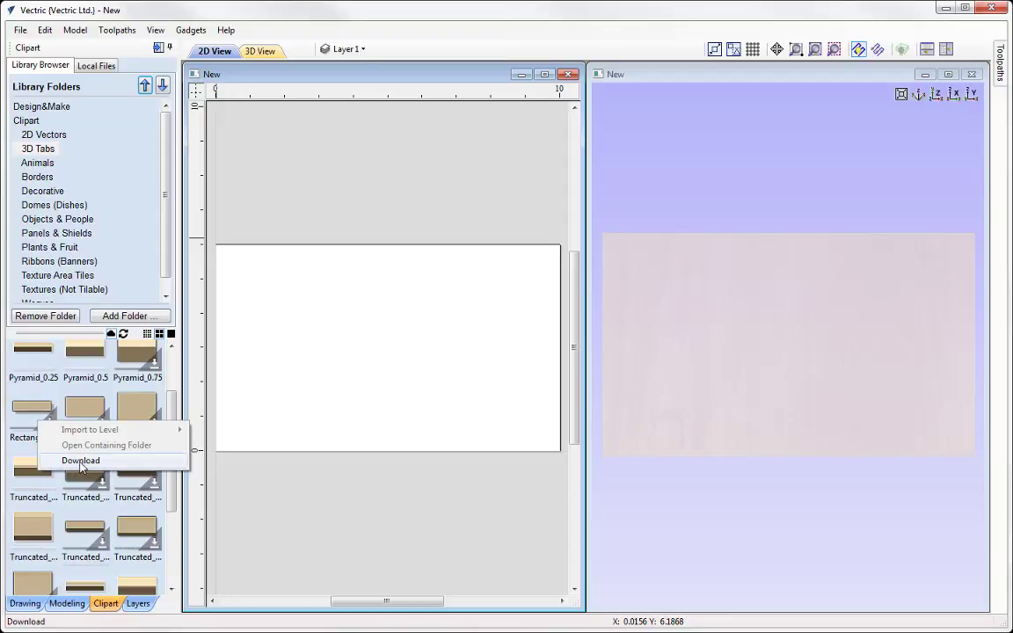
click(23, 370)
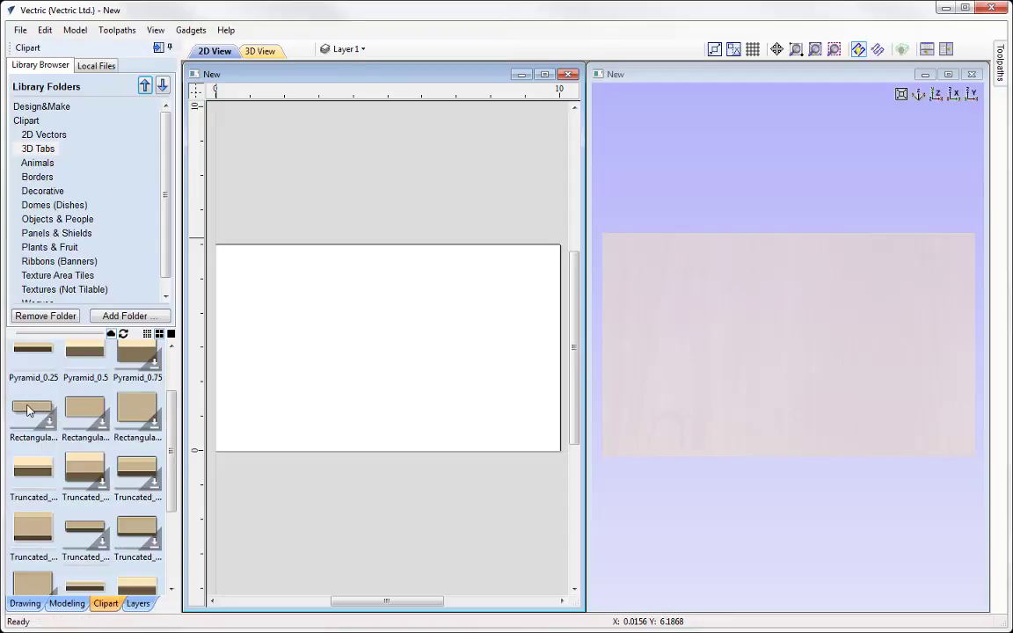
drag(27, 410, 767, 279)
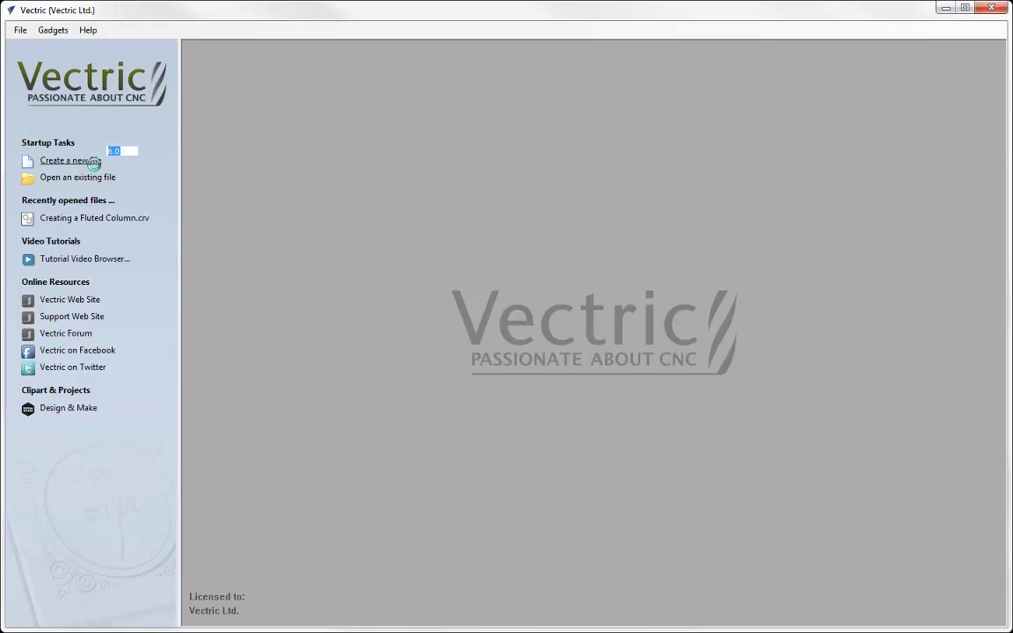
- Create a new 6 × 6 inch job and bring up the Clipart Animals folder
click(91, 160)
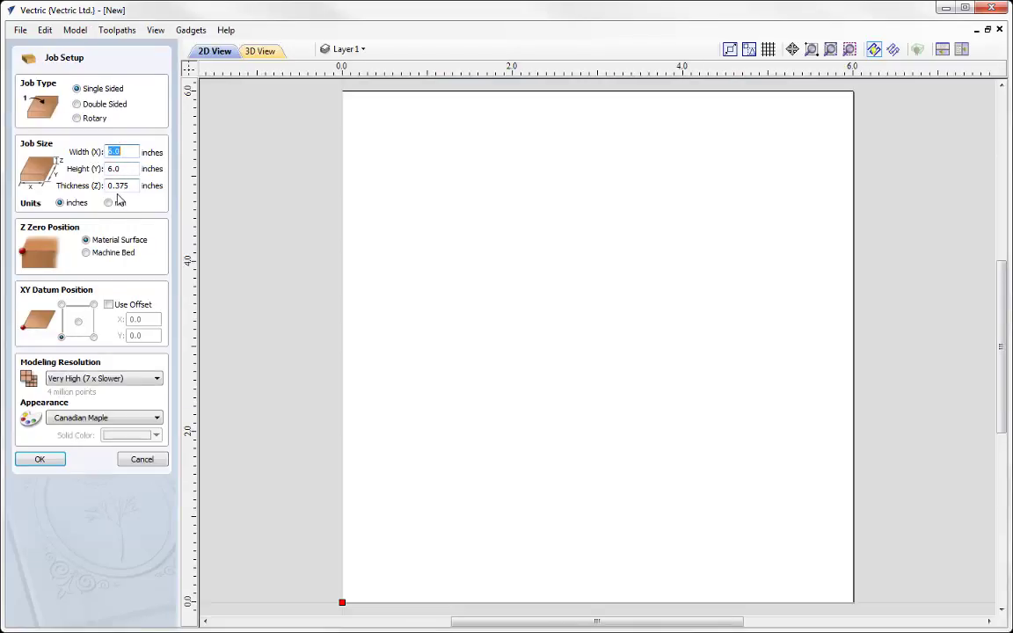
click(41, 459)
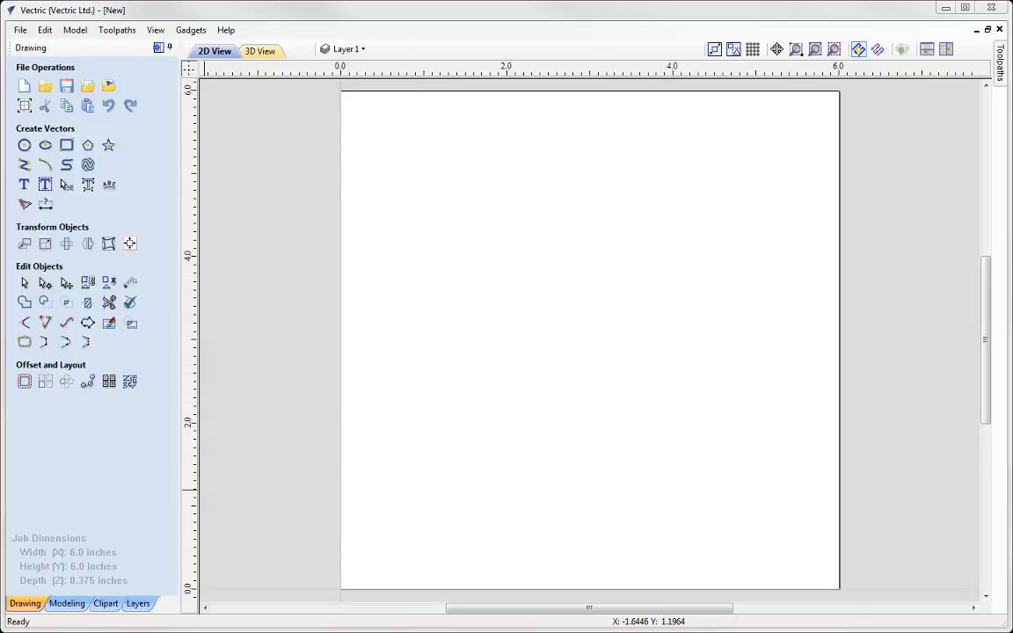
key(alt+Tab)
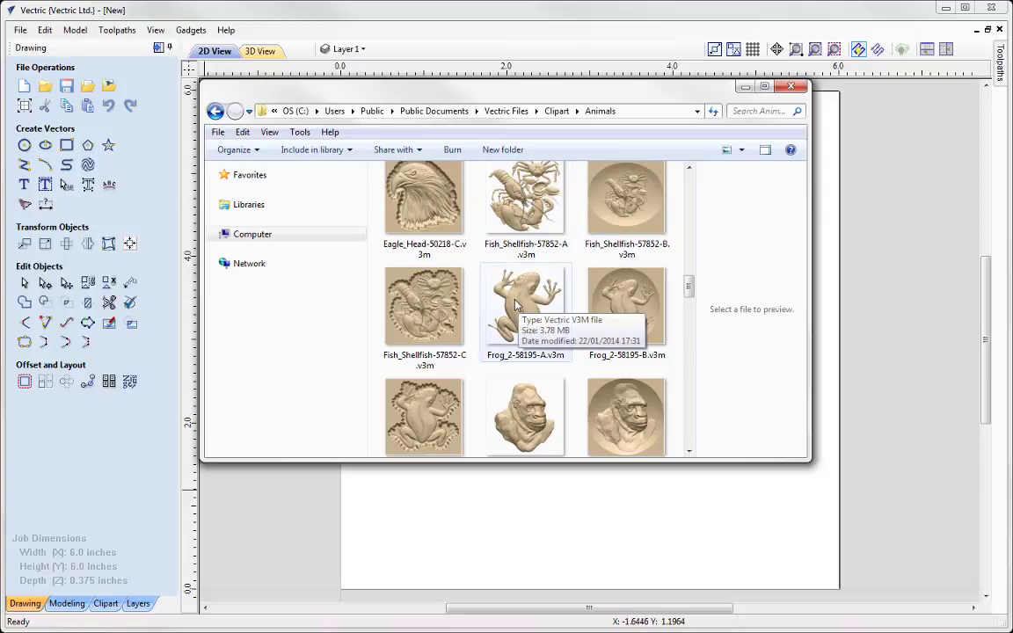
- Place Frog_2-58195-A, shrink it to about 3.29 × 3.26 inches, centre it, then delete it
drag(515, 303, 784, 557)
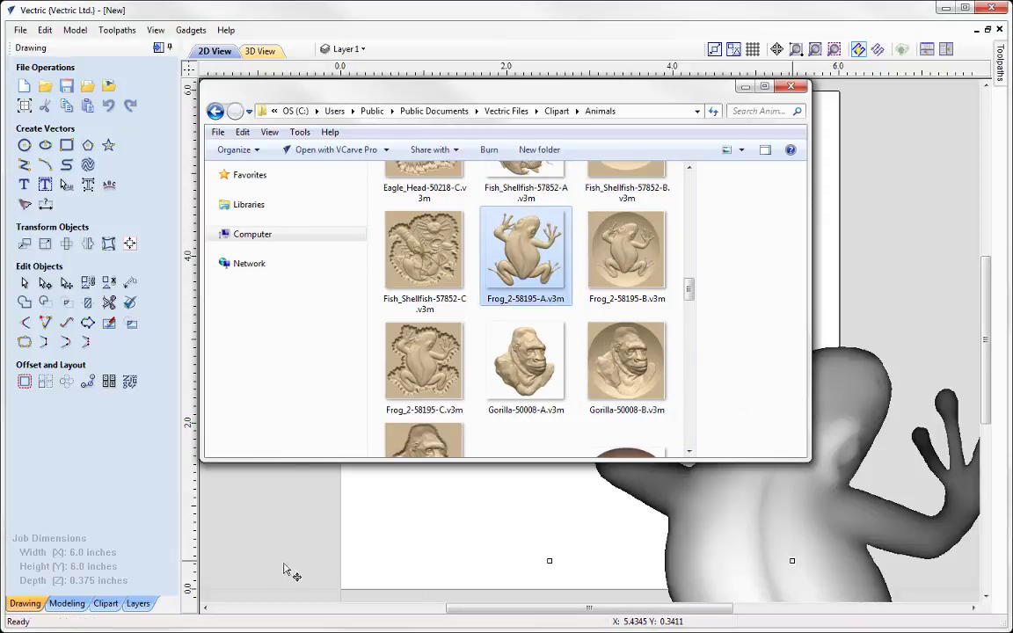
click(747, 86)
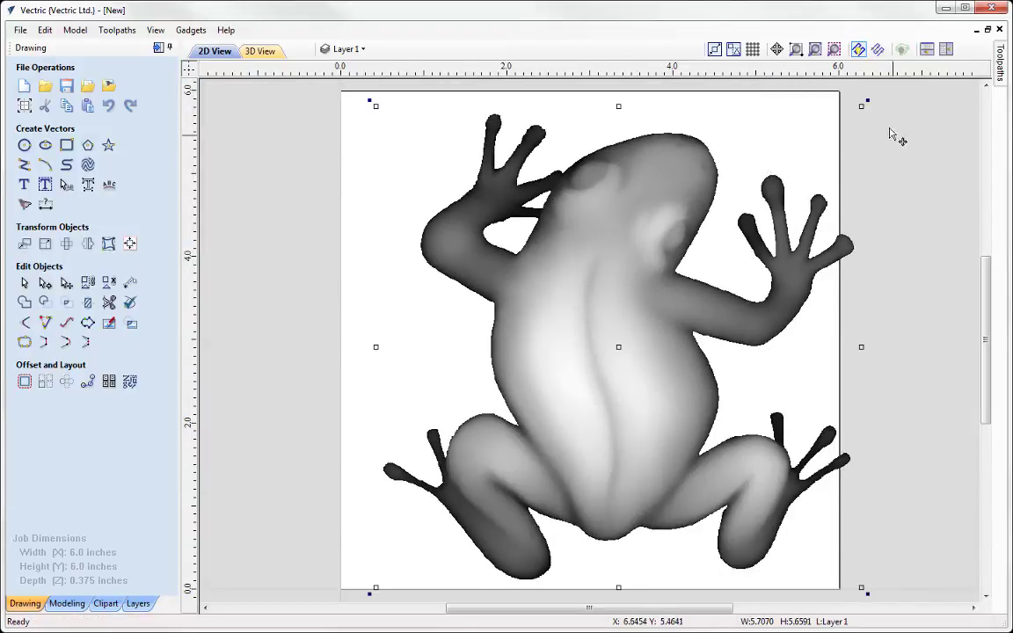
drag(862, 102, 655, 310)
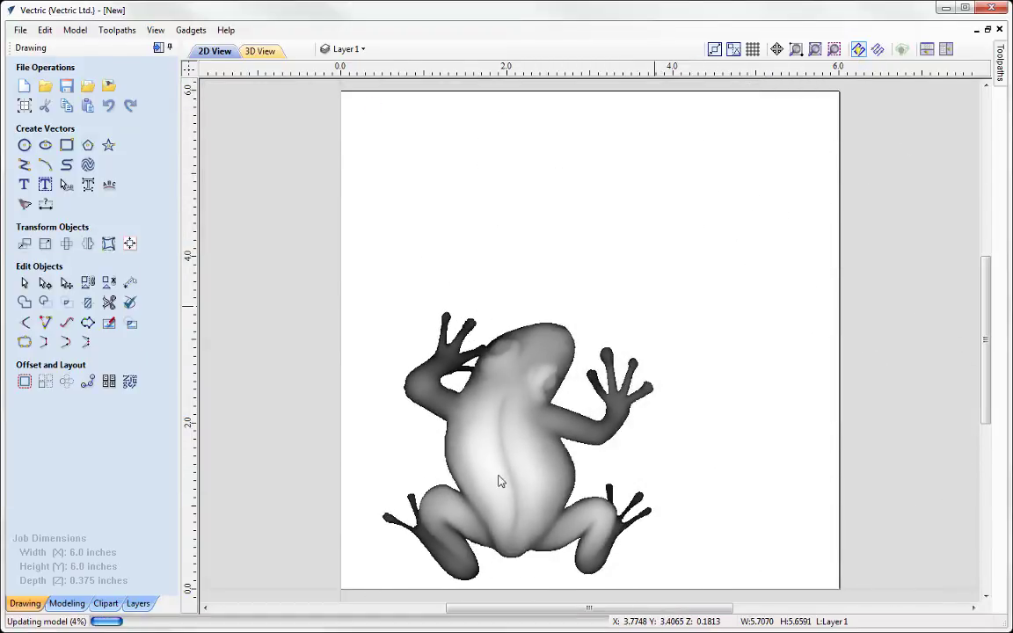
drag(498, 481, 558, 395)
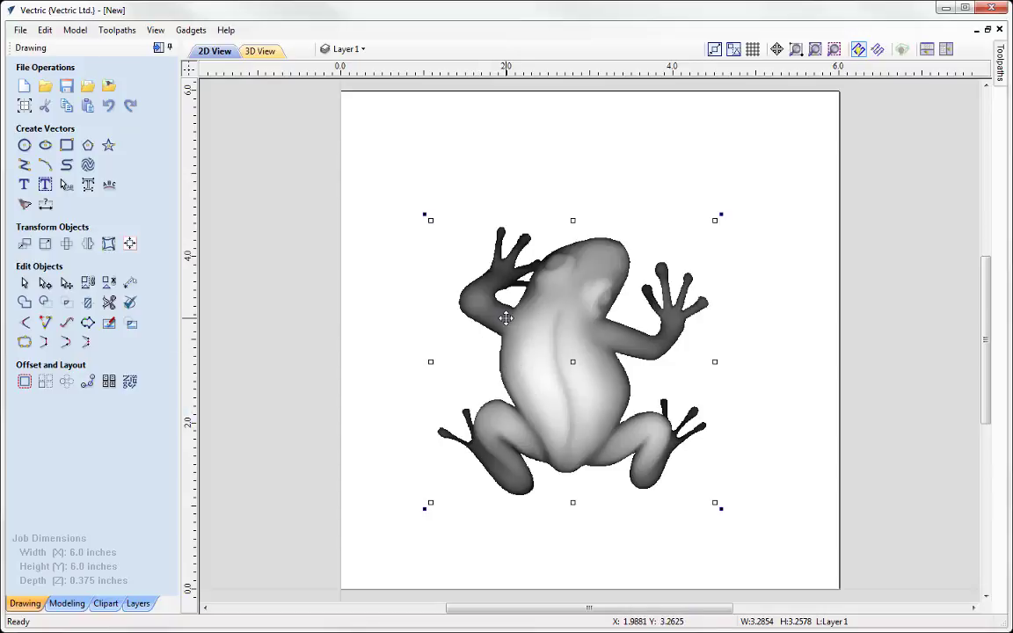
click(498, 396)
key(Delete)
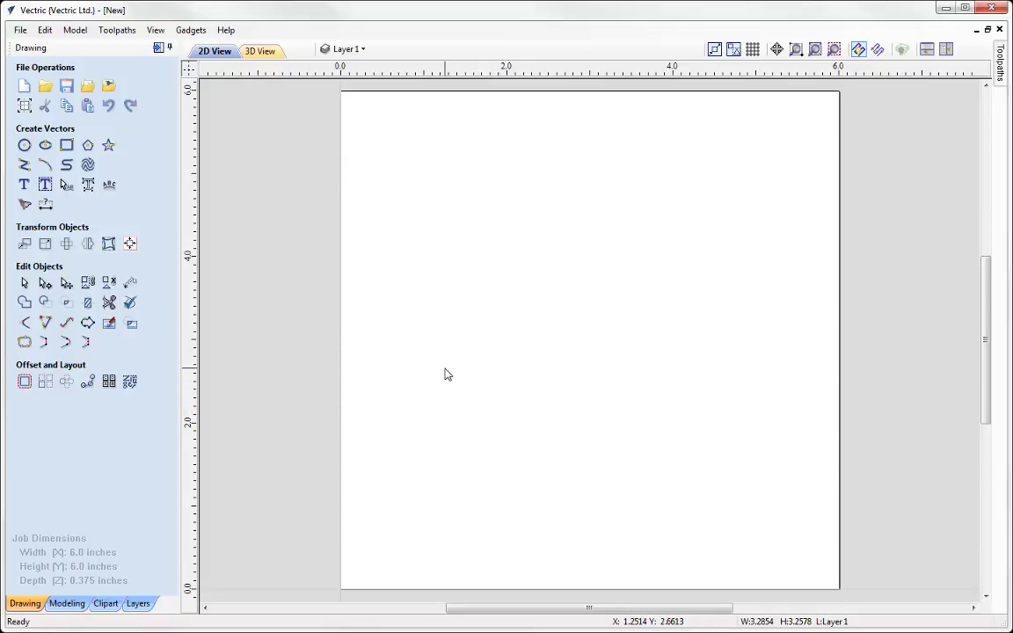
- Import Bass-50034-A.v3m as a component, centre it in the job, then delete it
click(67, 604)
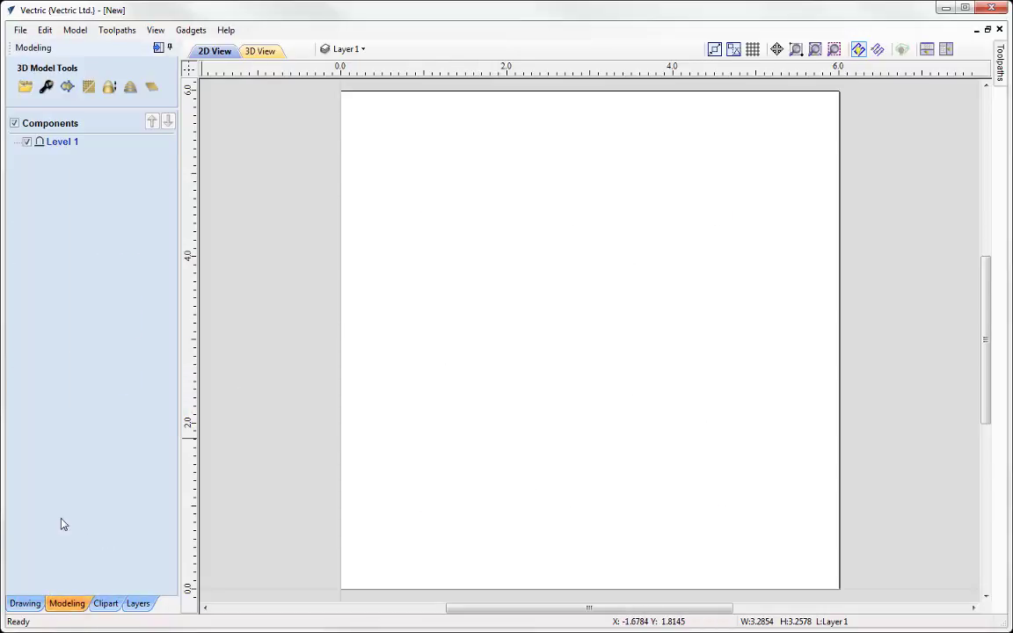
click(26, 89)
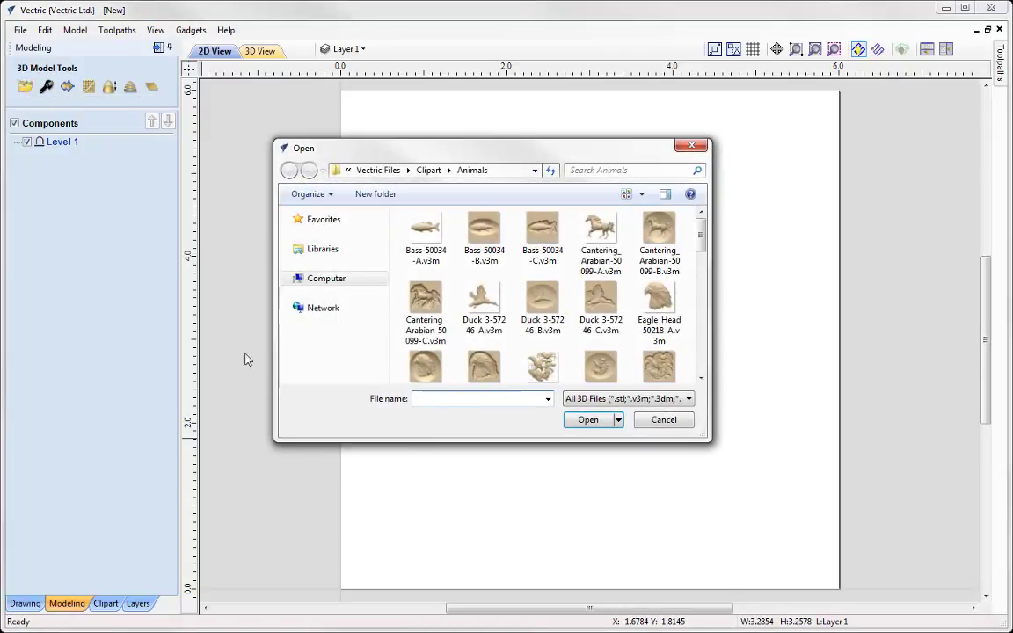
double_click(426, 251)
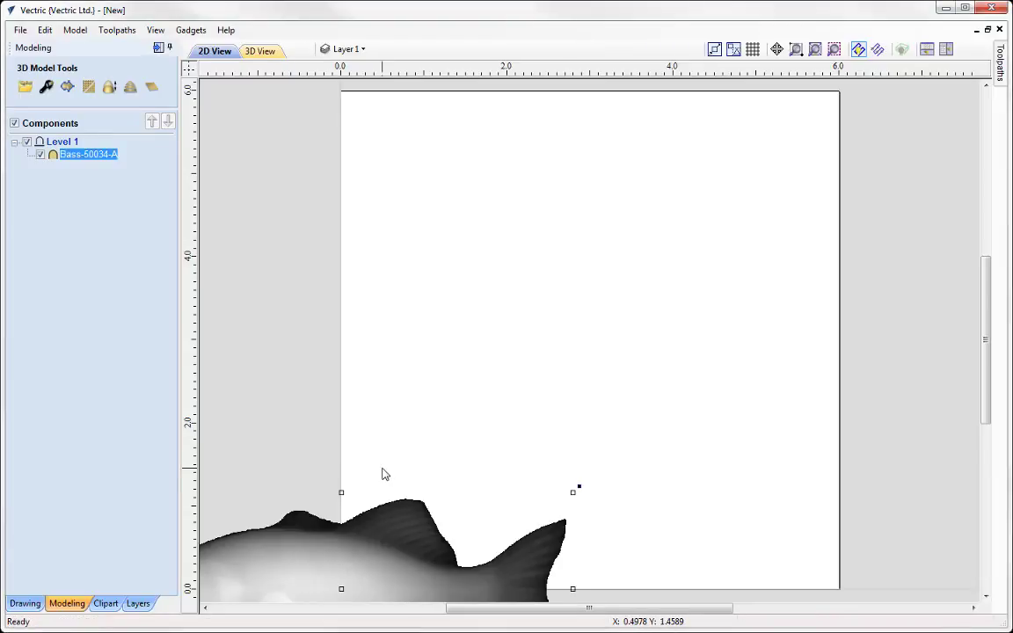
drag(327, 501, 627, 278)
drag(509, 330, 502, 375)
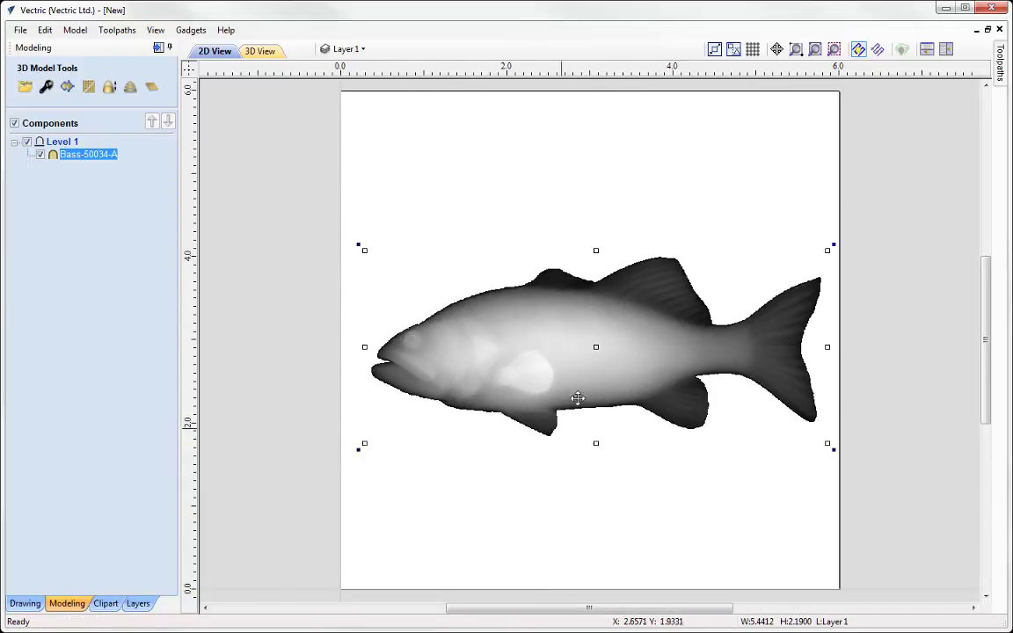
key(Delete)
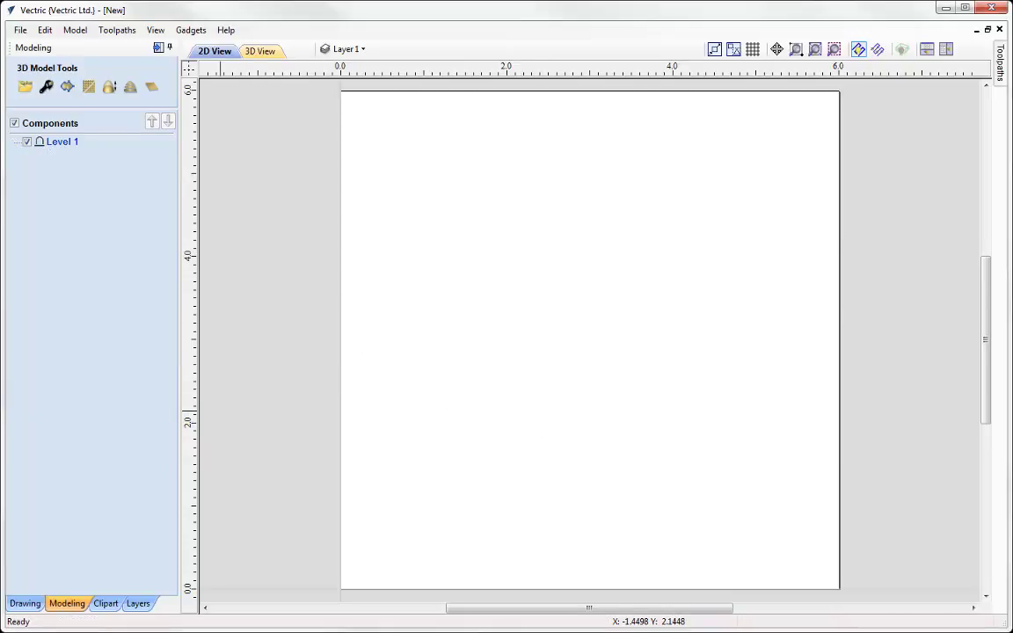
- Show the Clipart library with Design&Make and Clipart folders, cancelling Add Folder
click(105, 603)
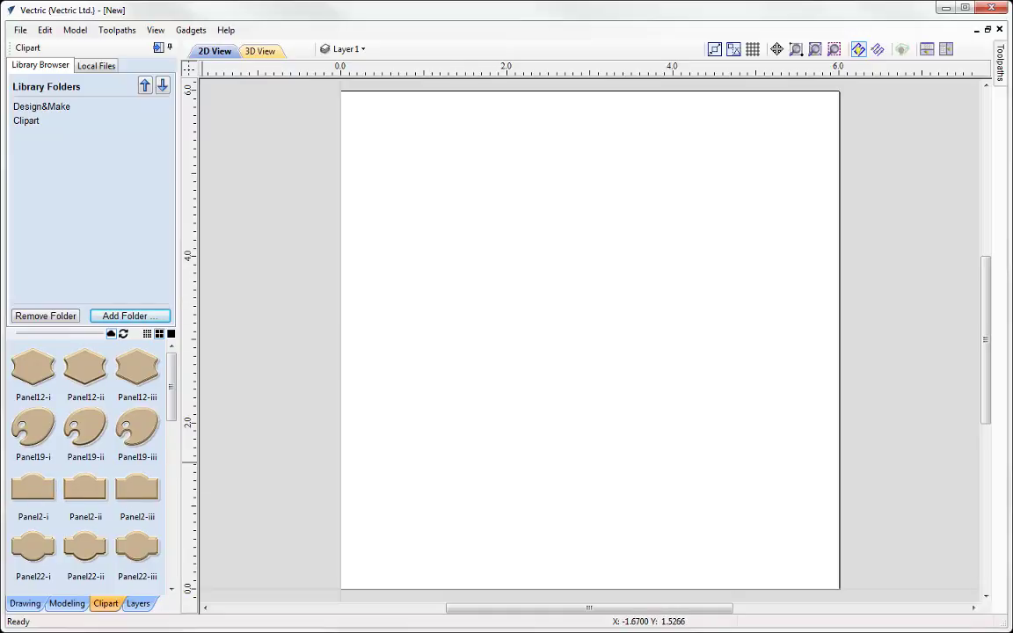
click(99, 317)
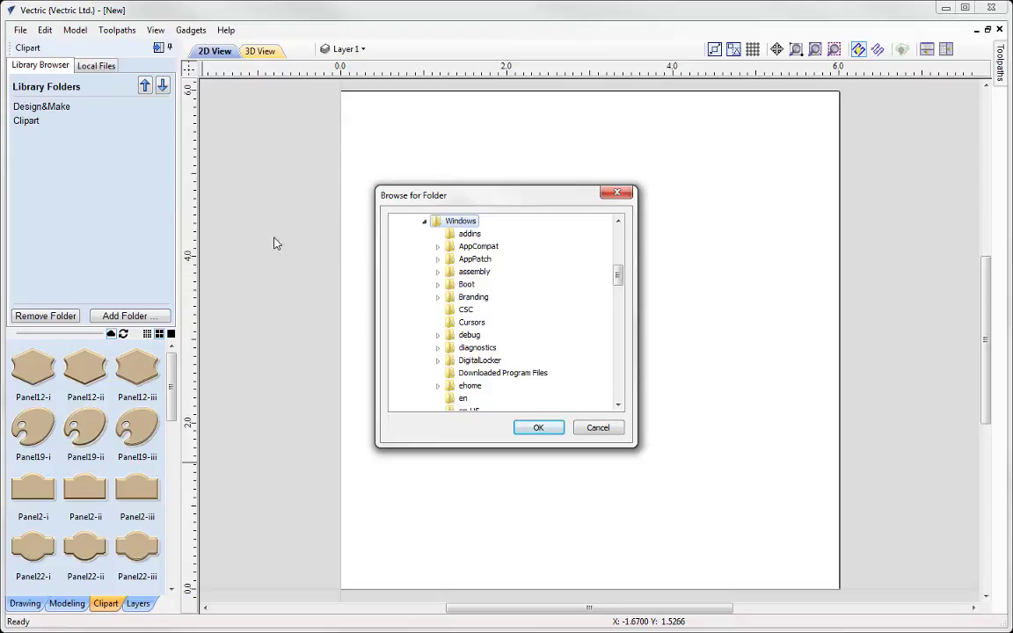
click(595, 427)
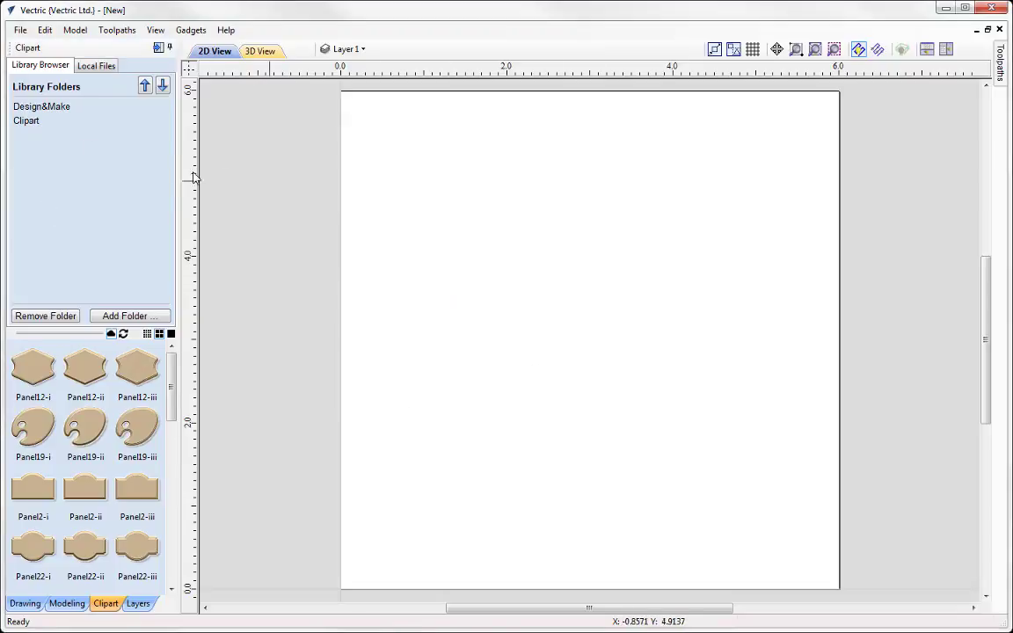
- Expand Clipart and browse 2D Vectors and 3D Tabs, settling on the Animals thumbnails
click(25, 121)
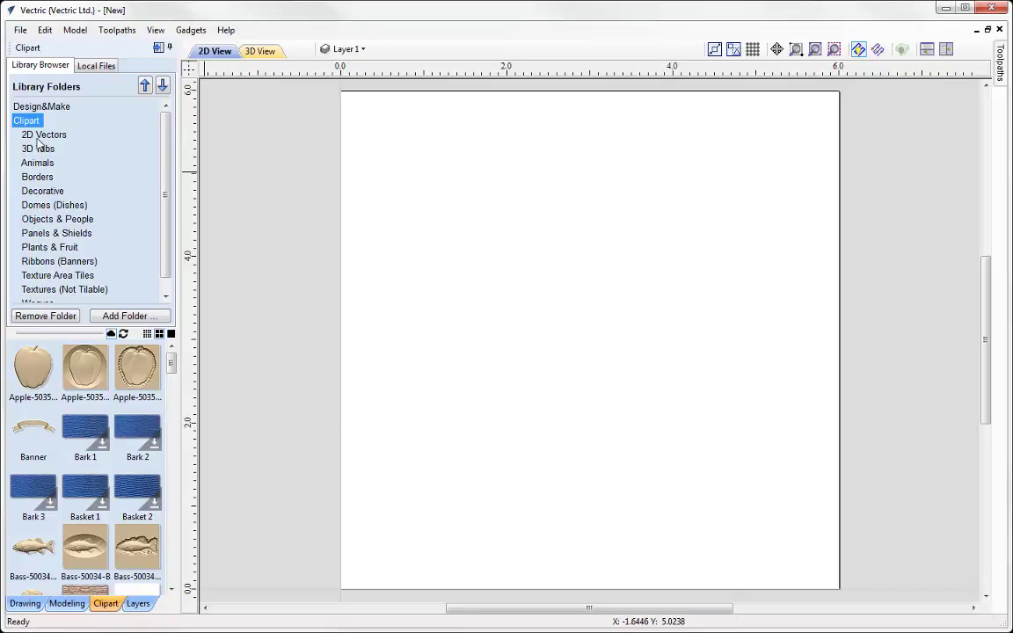
click(46, 137)
click(49, 148)
click(44, 135)
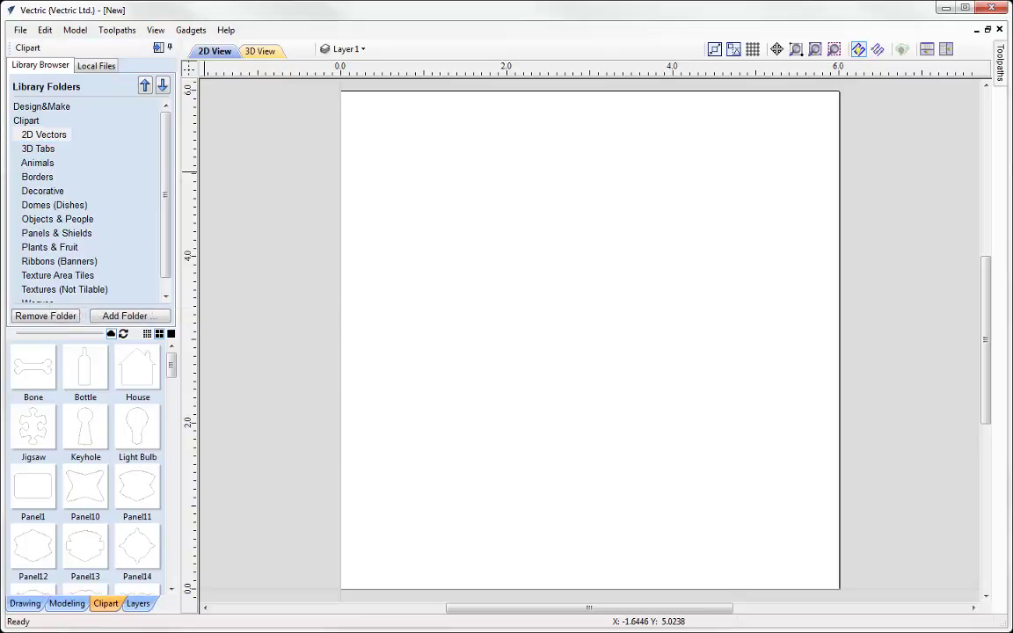
click(50, 163)
click(48, 149)
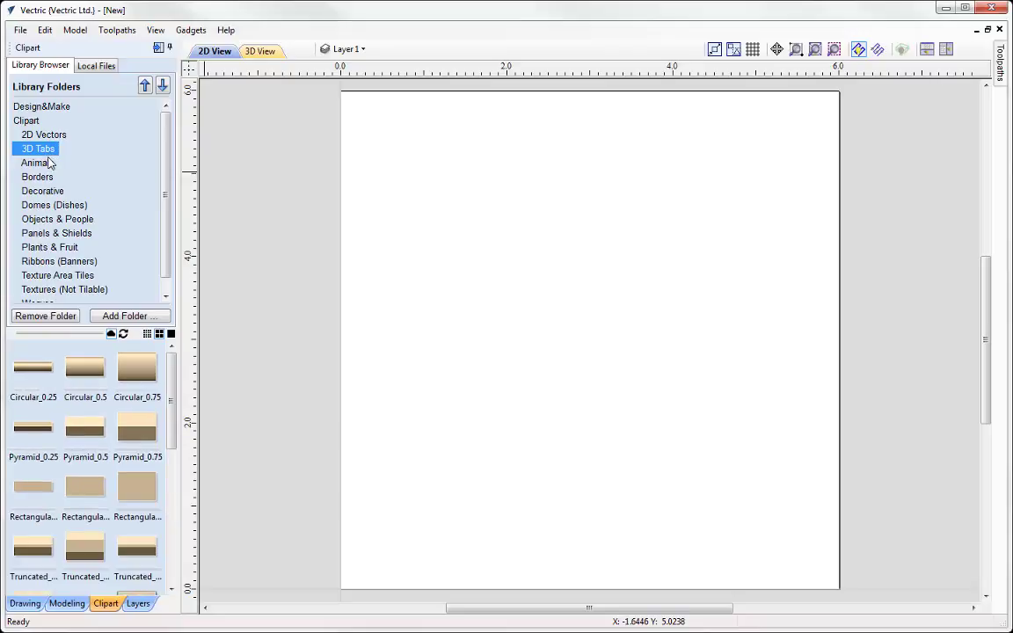
click(49, 163)
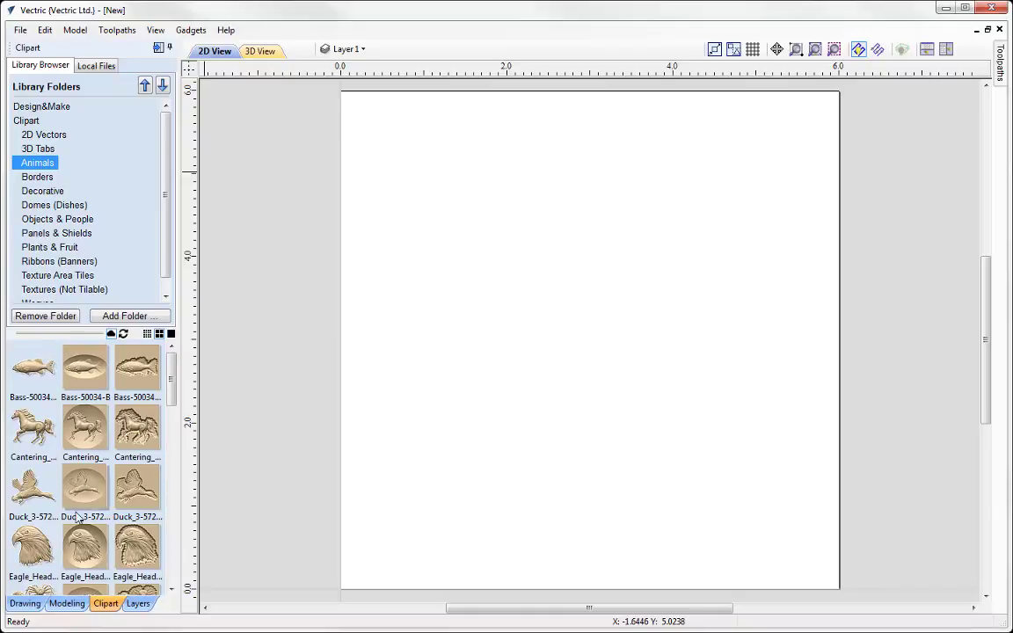
drag(39, 163, 44, 198)
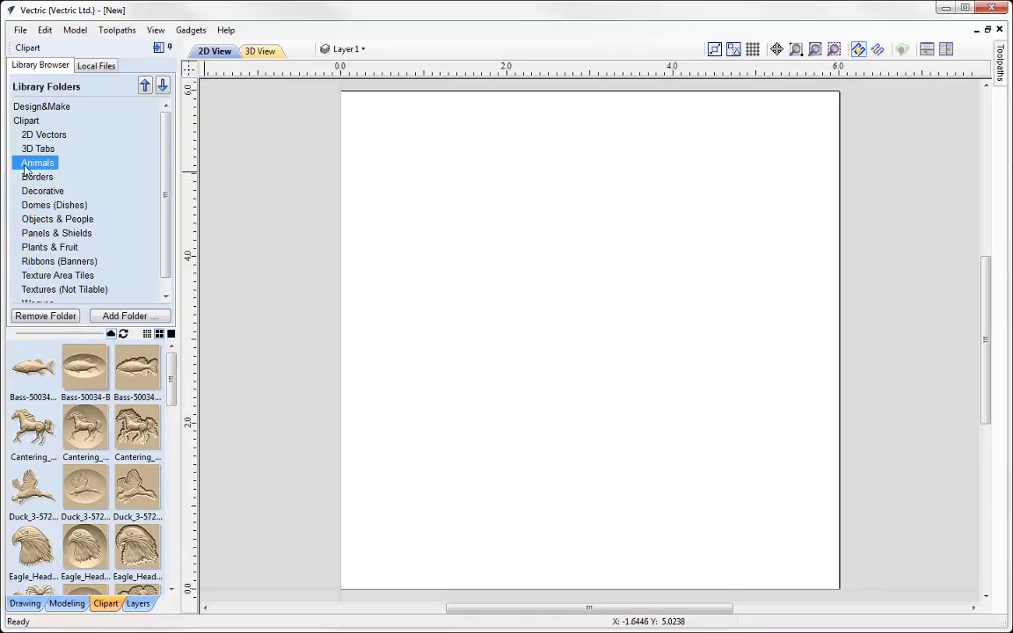
click(96, 66)
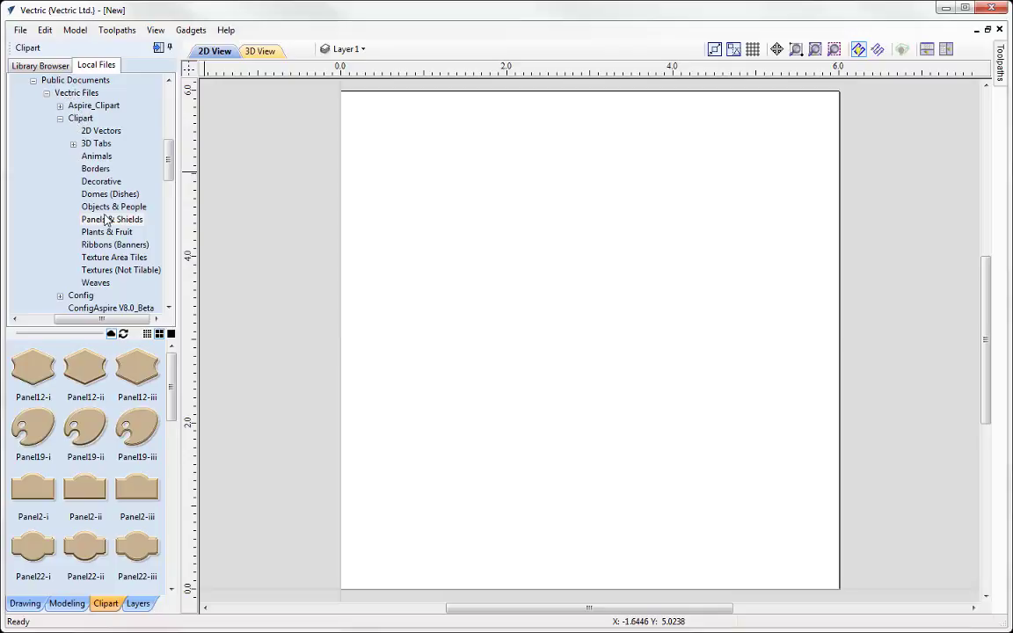
click(97, 157)
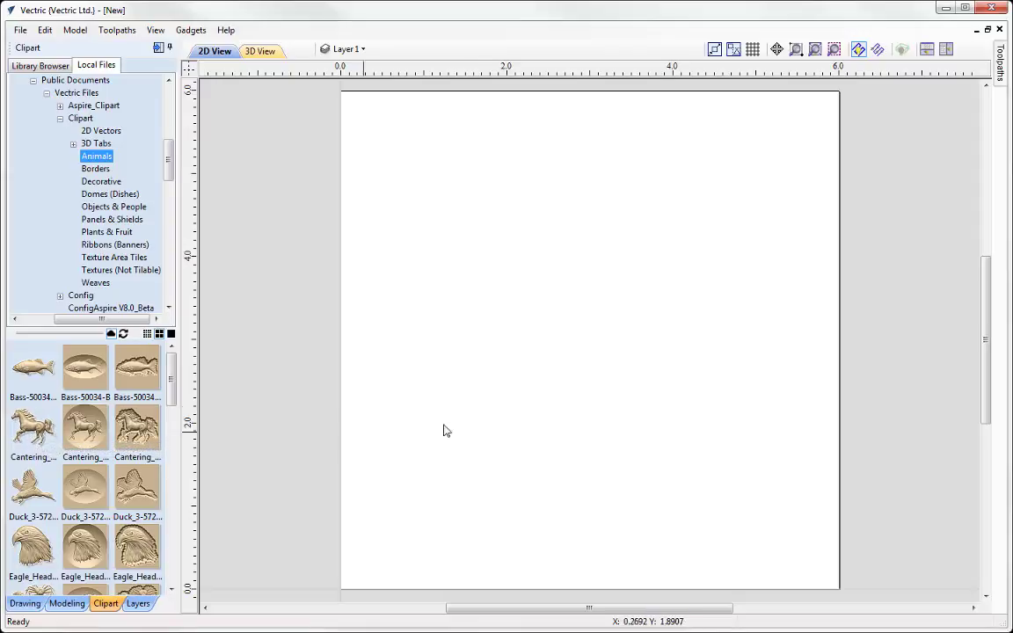
click(41, 69)
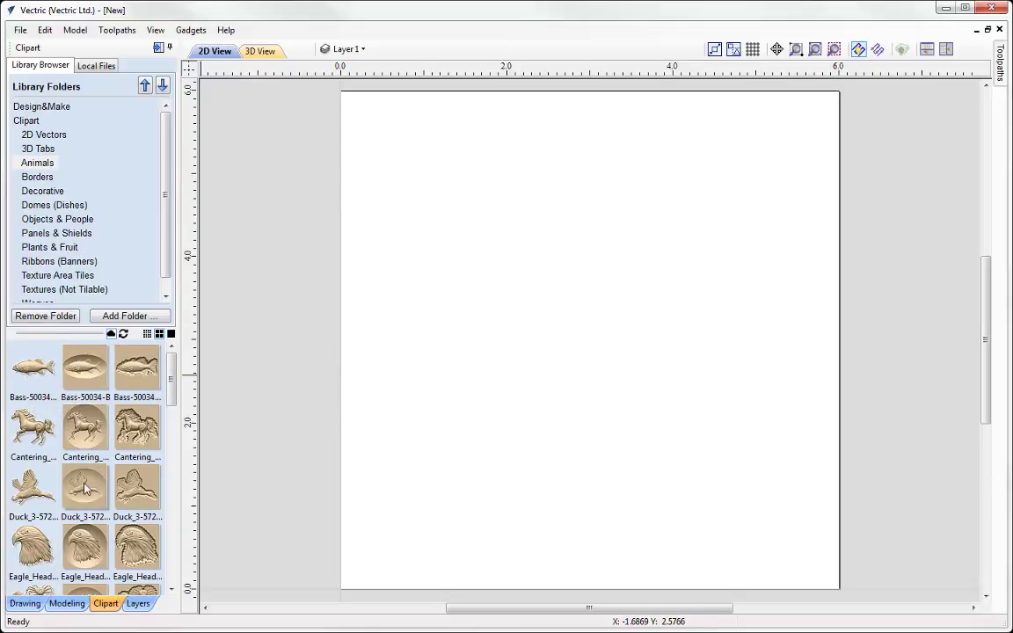
- Show 2D and 3D views side by side, import the Bass fish, halve it and place it higher
click(948, 49)
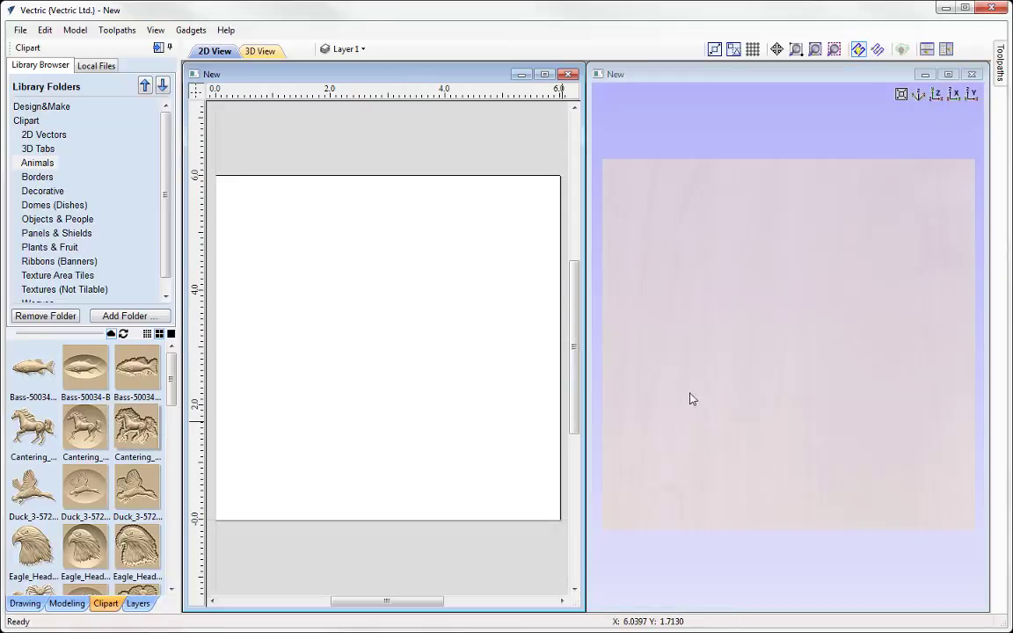
double_click(22, 376)
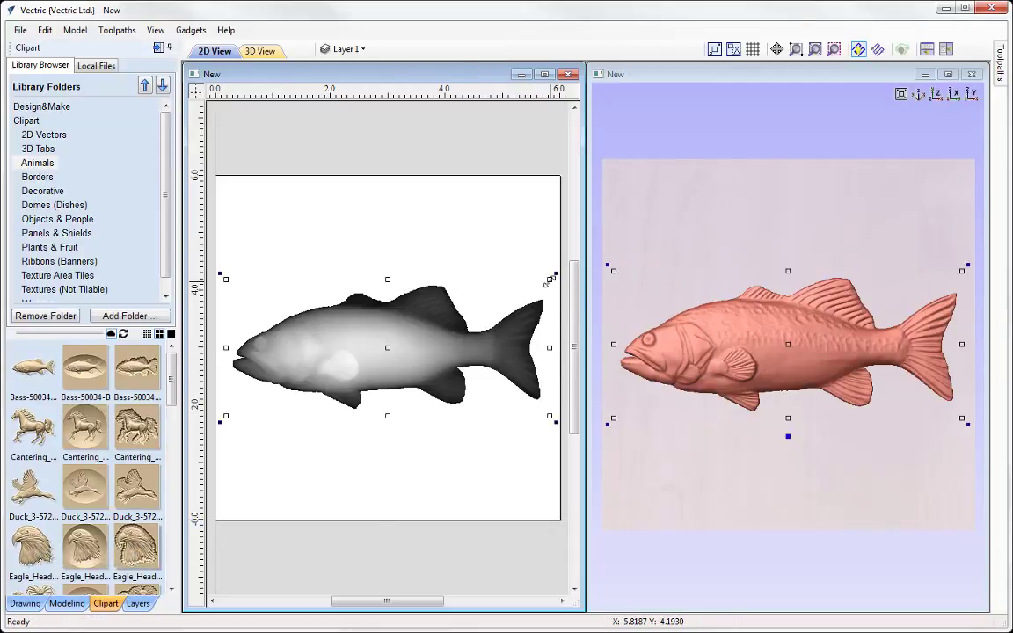
drag(550, 281, 494, 319)
key(Escape)
click(384, 353)
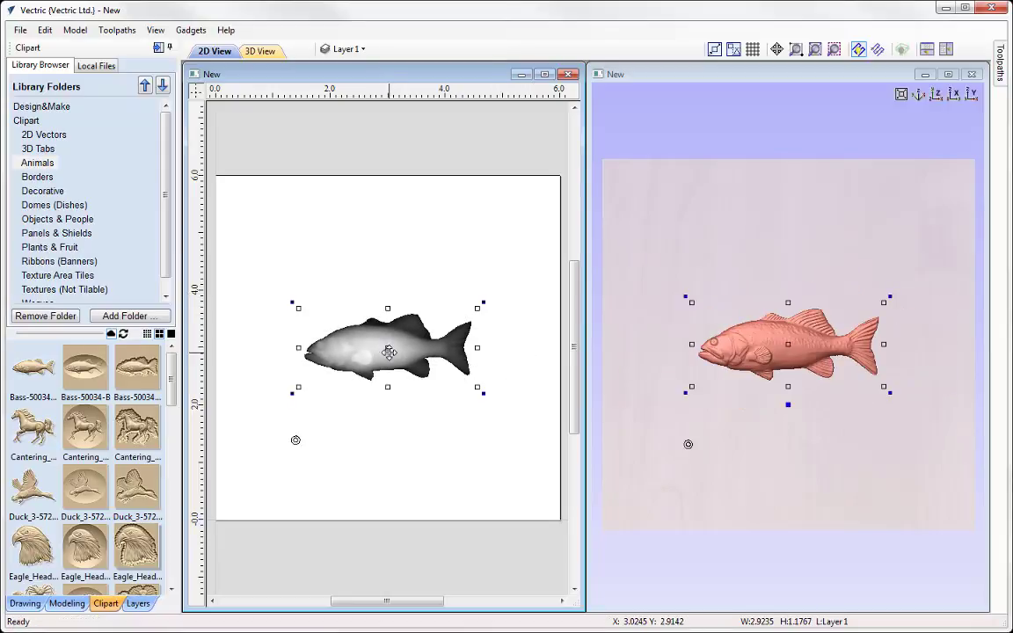
ctrl+drag(384, 353, 391, 237)
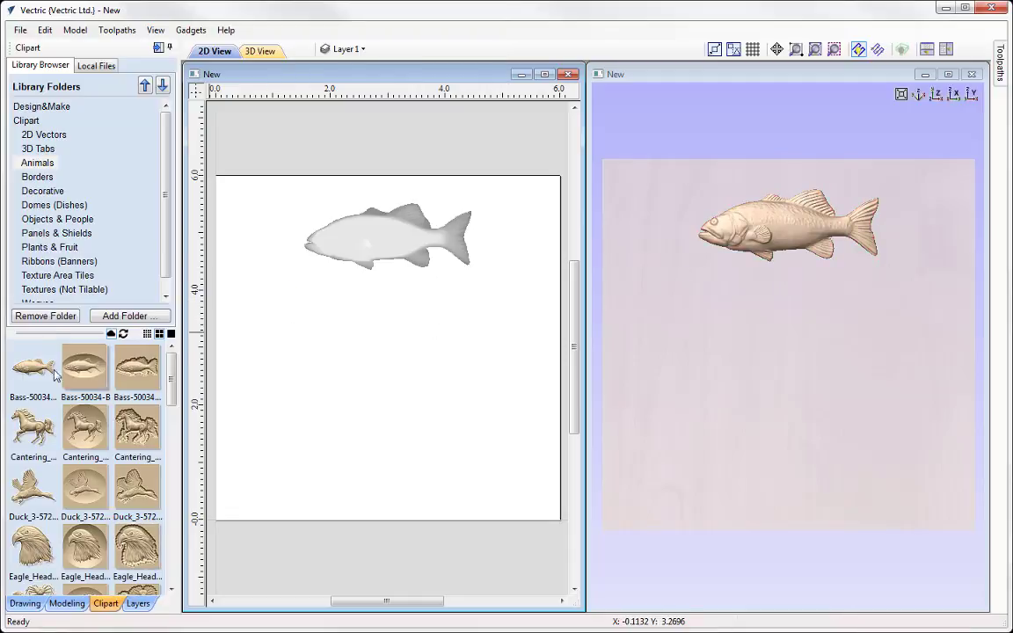
- Drop the Bass-50034-B oval plaque into the job, shrink it and shift it right
drag(76, 374, 761, 387)
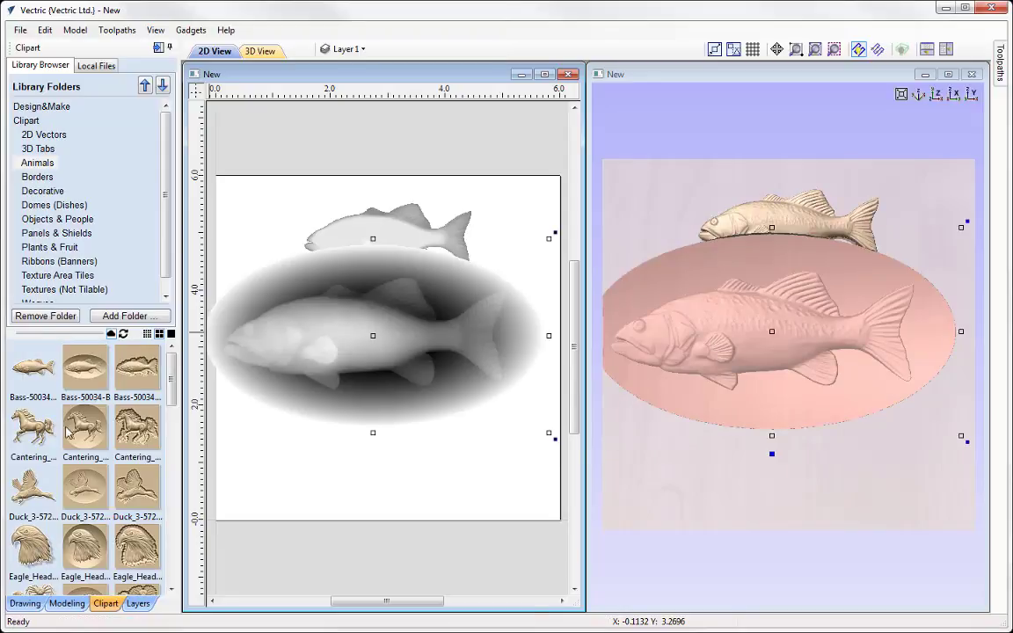
drag(549, 237, 475, 283)
drag(373, 340, 423, 317)
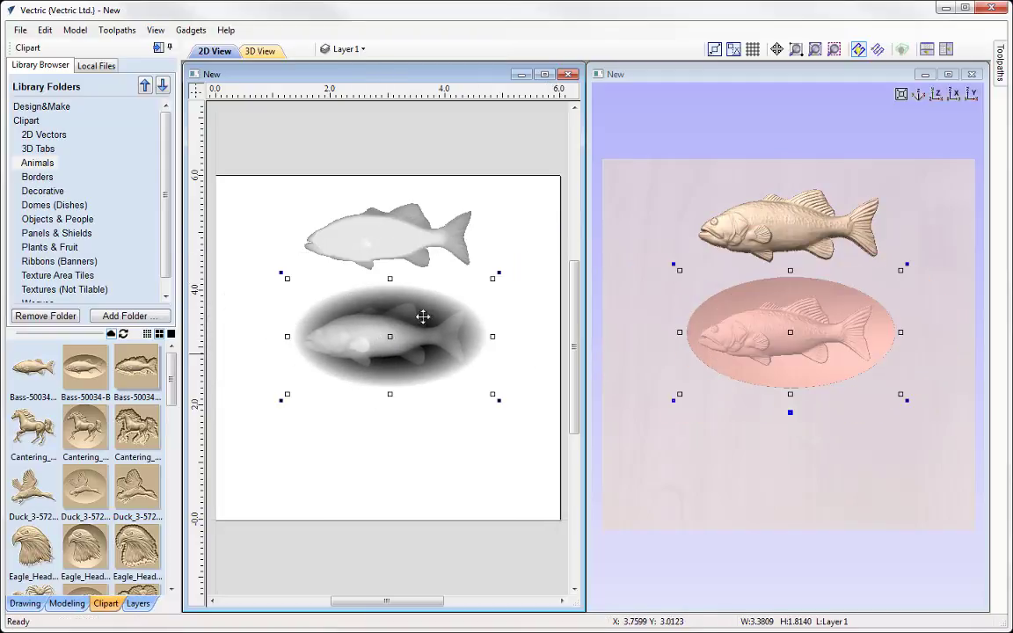
click(416, 448)
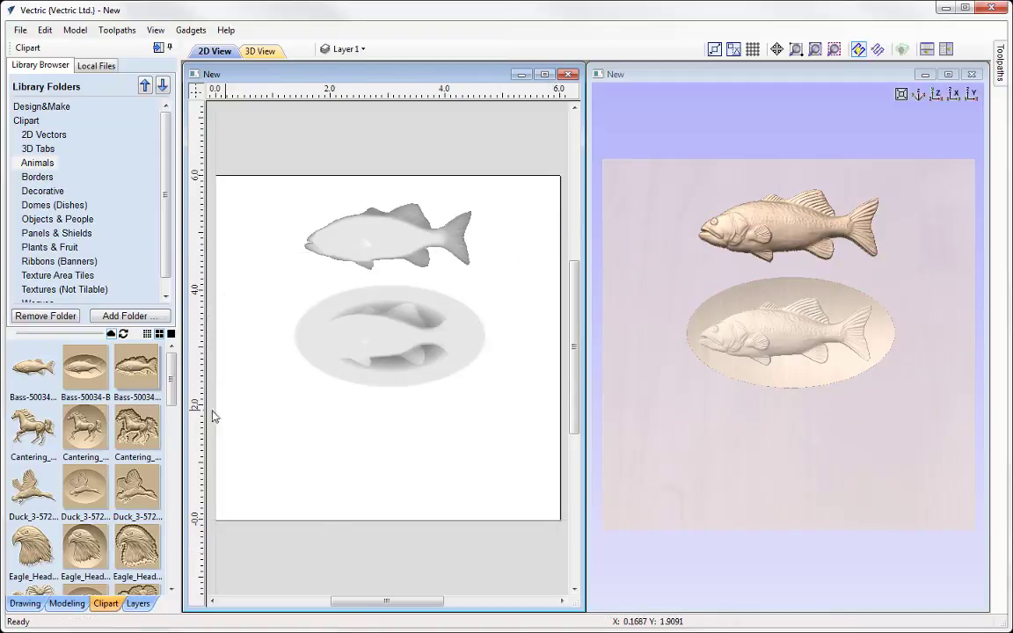
- Import Bass-50034-C into Level 1, shrink it and move it below the other two
right_click(135, 370)
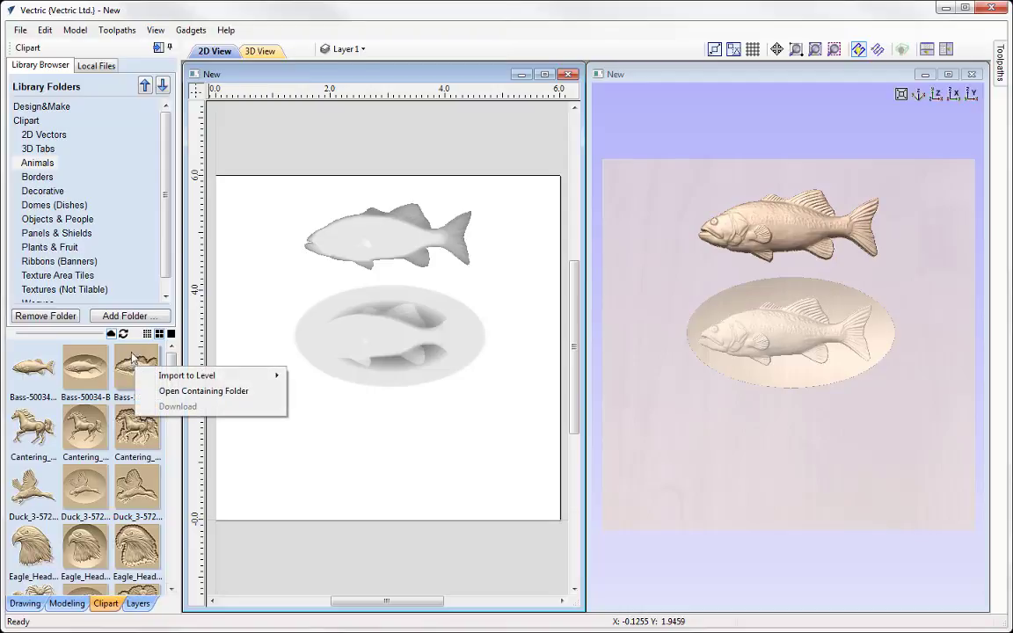
mouse_move(185, 378)
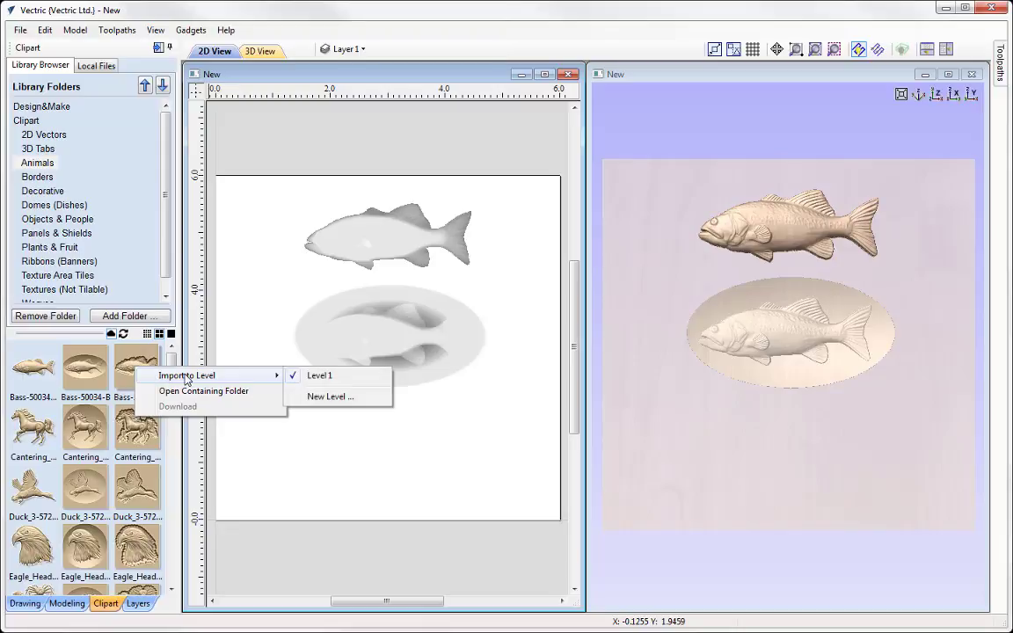
click(320, 378)
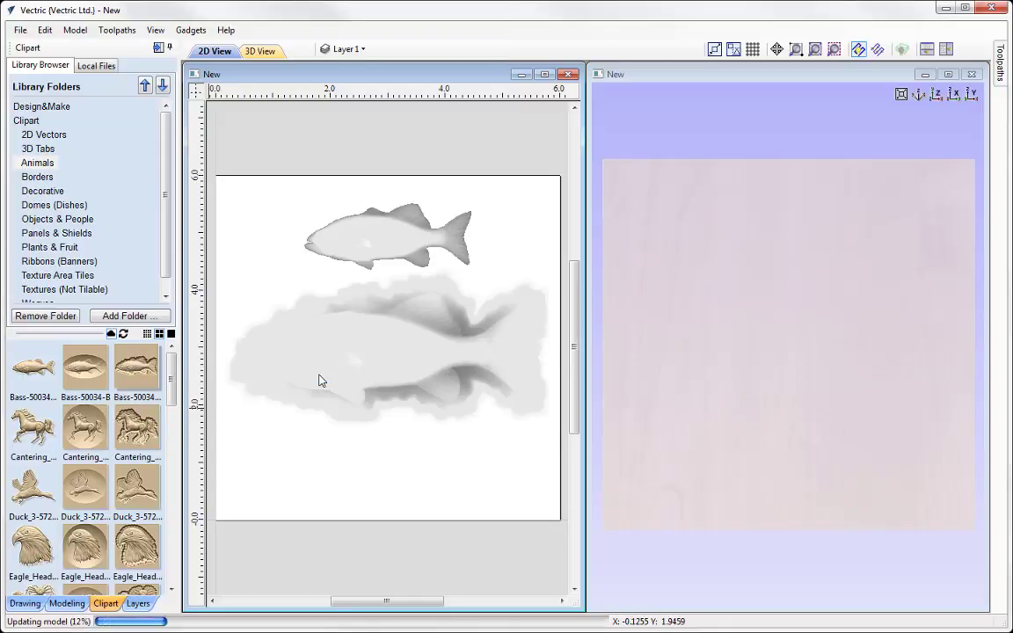
drag(557, 280, 485, 304)
drag(389, 347, 387, 445)
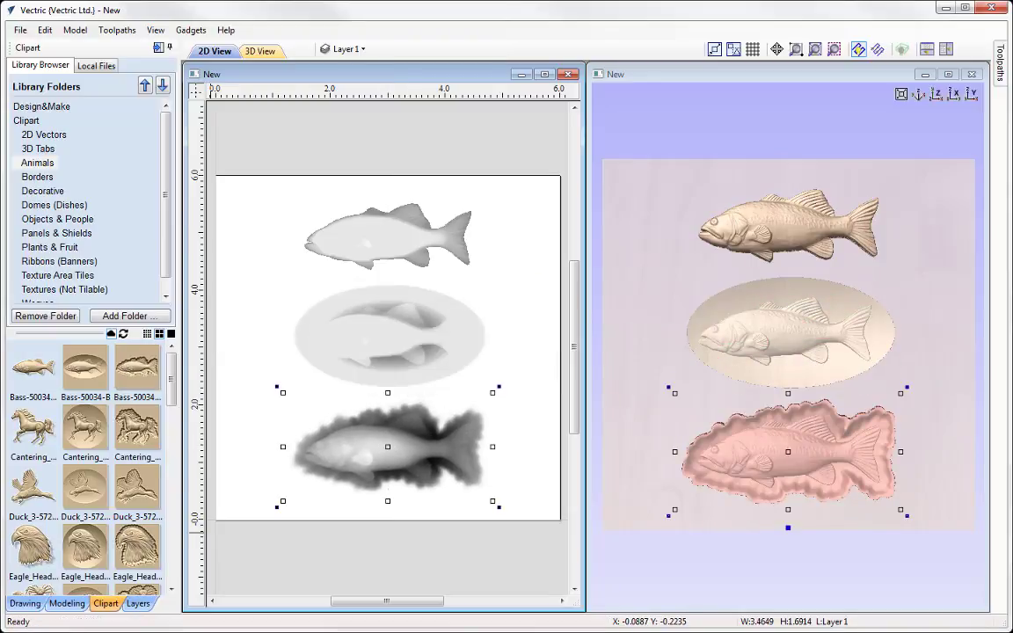
- Add a Zero Plane component from the Modeling tab and clear the selection
click(67, 603)
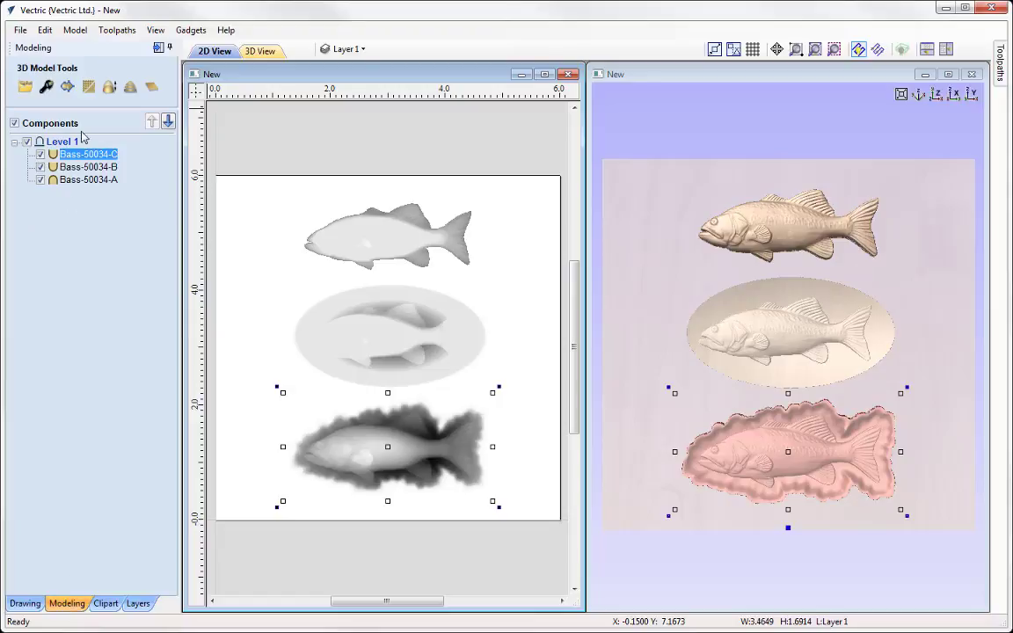
click(151, 86)
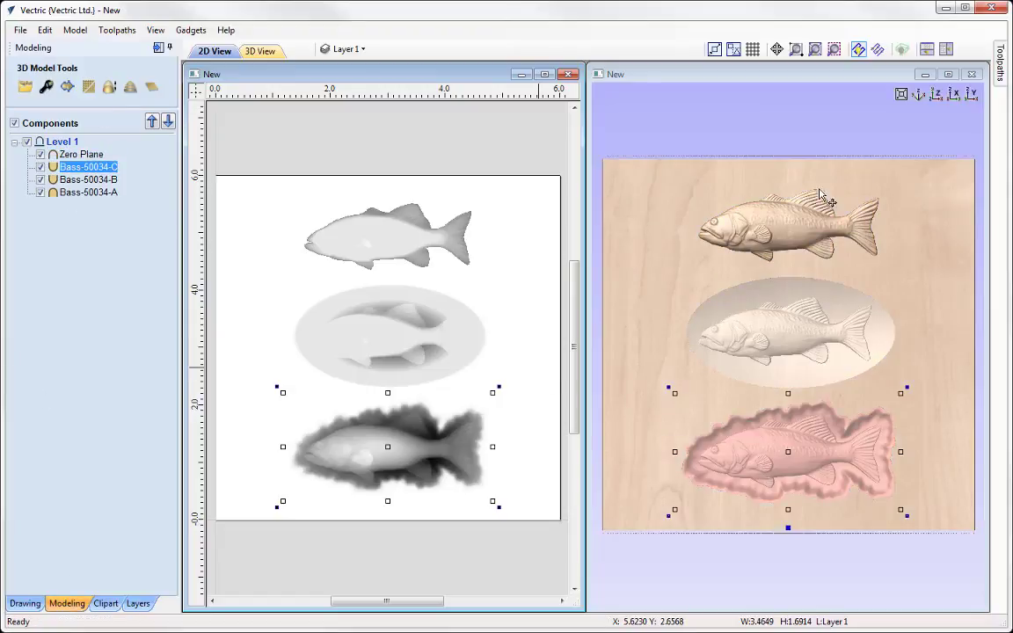
click(796, 118)
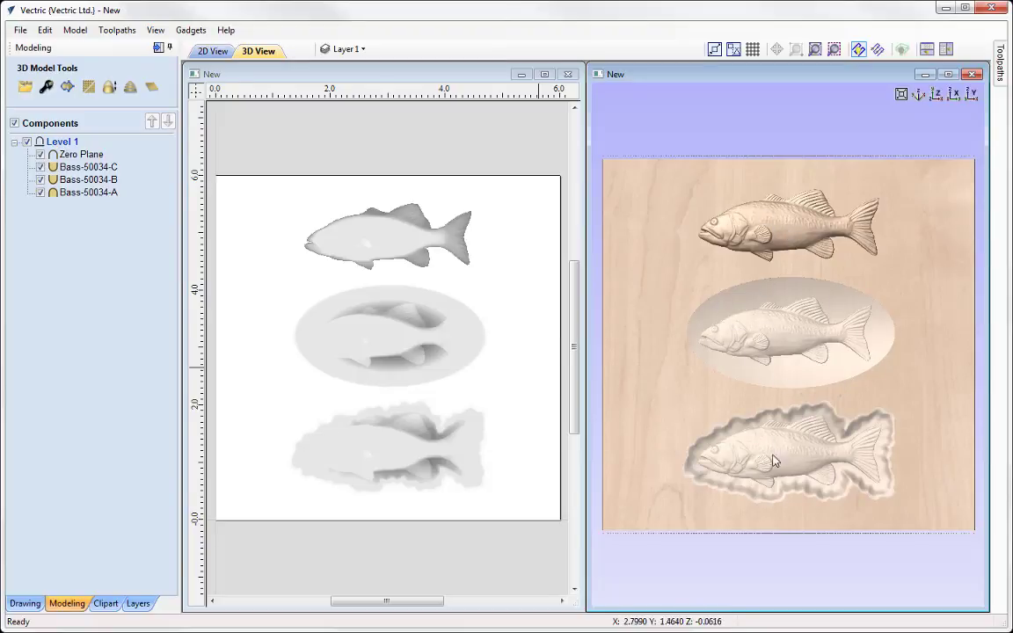
- Inspect in 3D, return to top view, then delete the Zero Plane and all bass components
drag(829, 521, 748, 410)
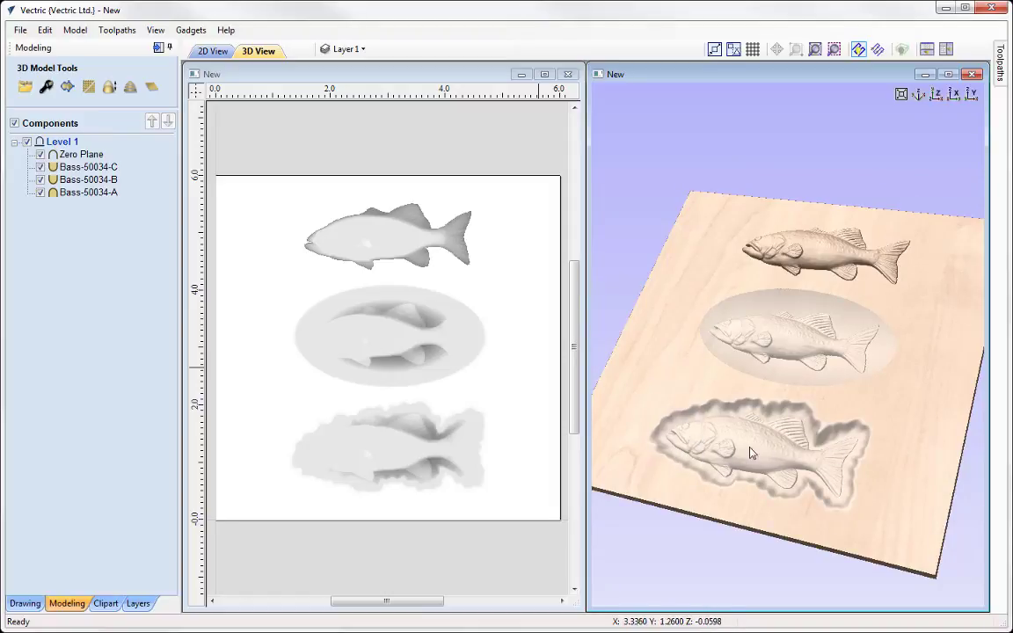
drag(690, 466, 708, 442)
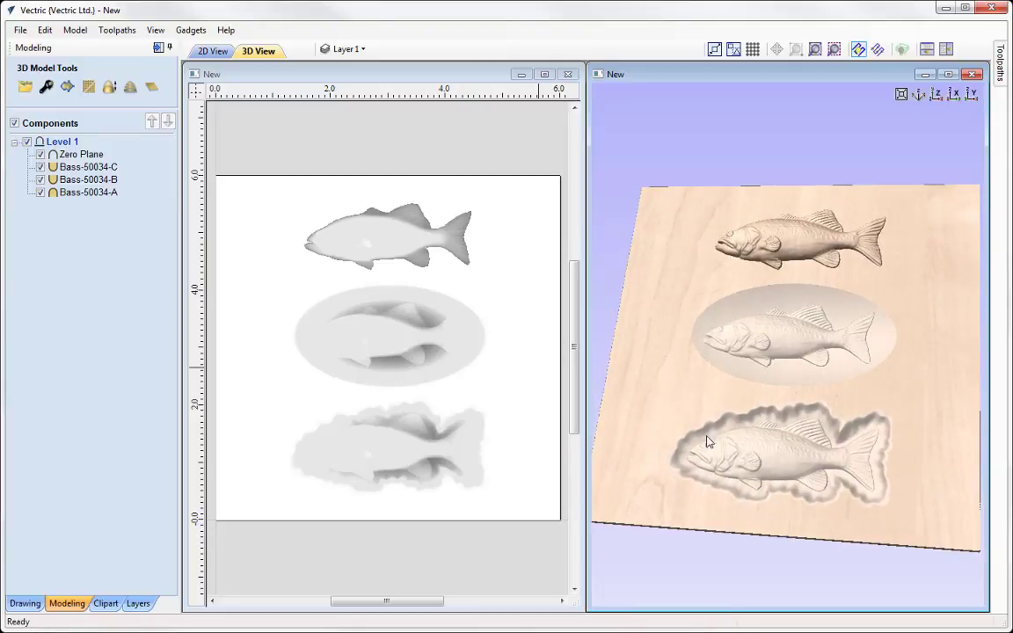
click(936, 93)
click(84, 153)
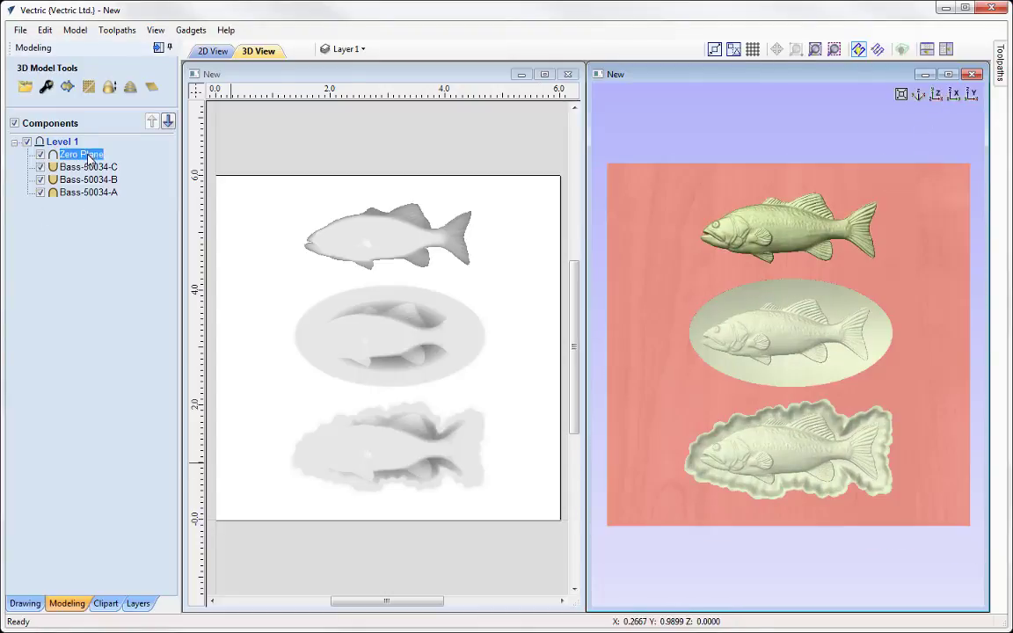
shift+click(88, 192)
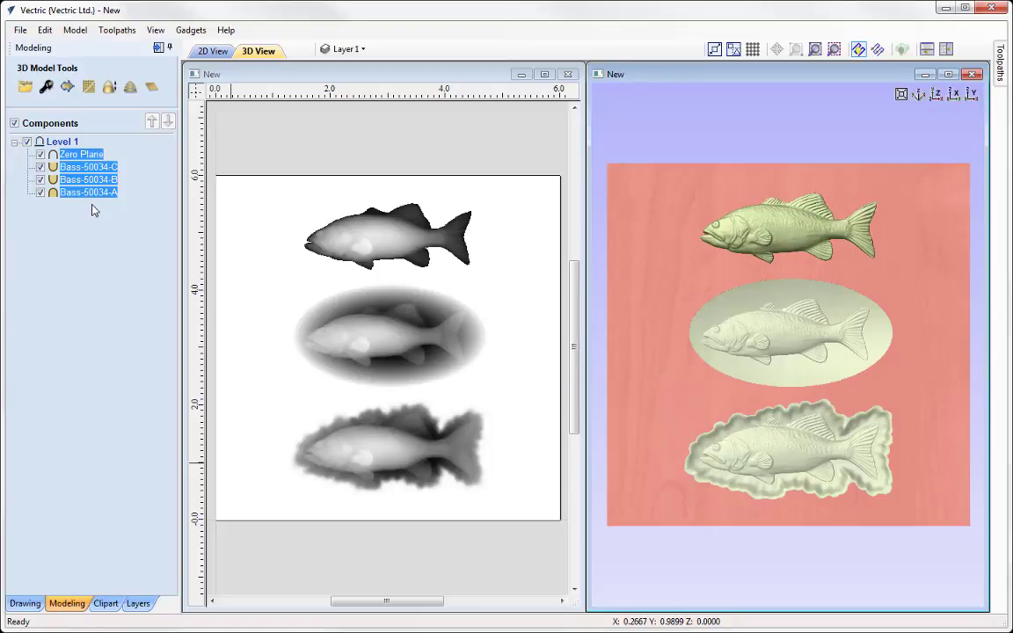
key(Delete)
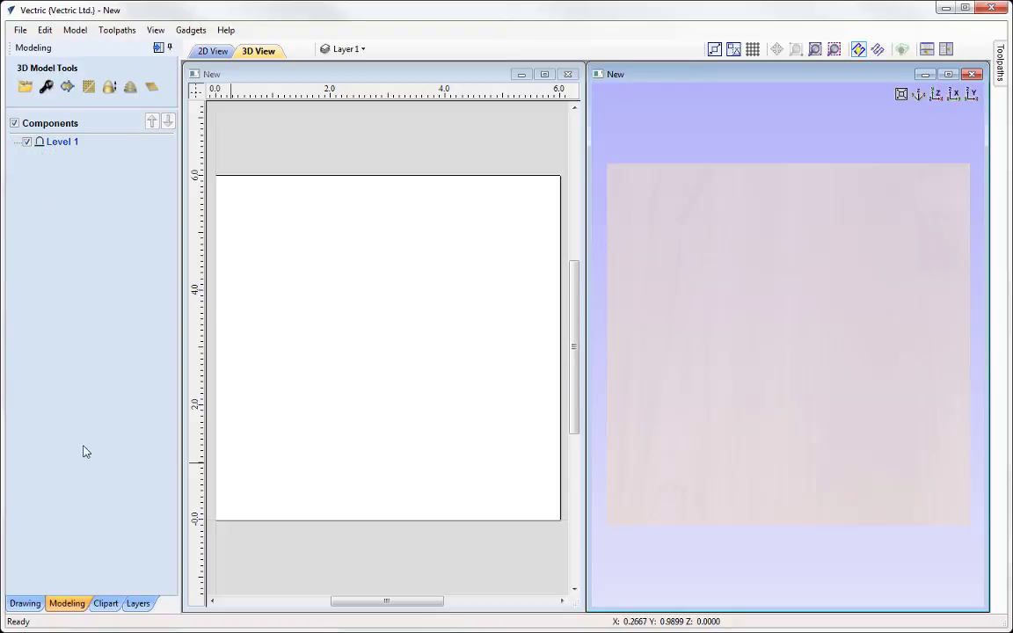
- Open the Weaves folder in the Clipart library to show Weave11, Weave12, Weave13 and Weave29
click(106, 604)
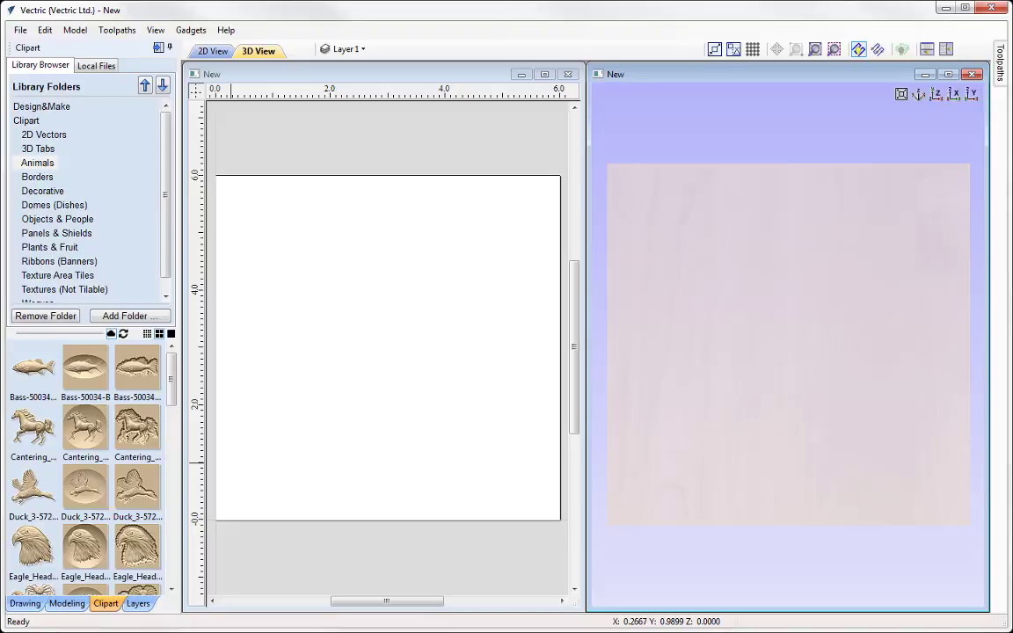
click(37, 303)
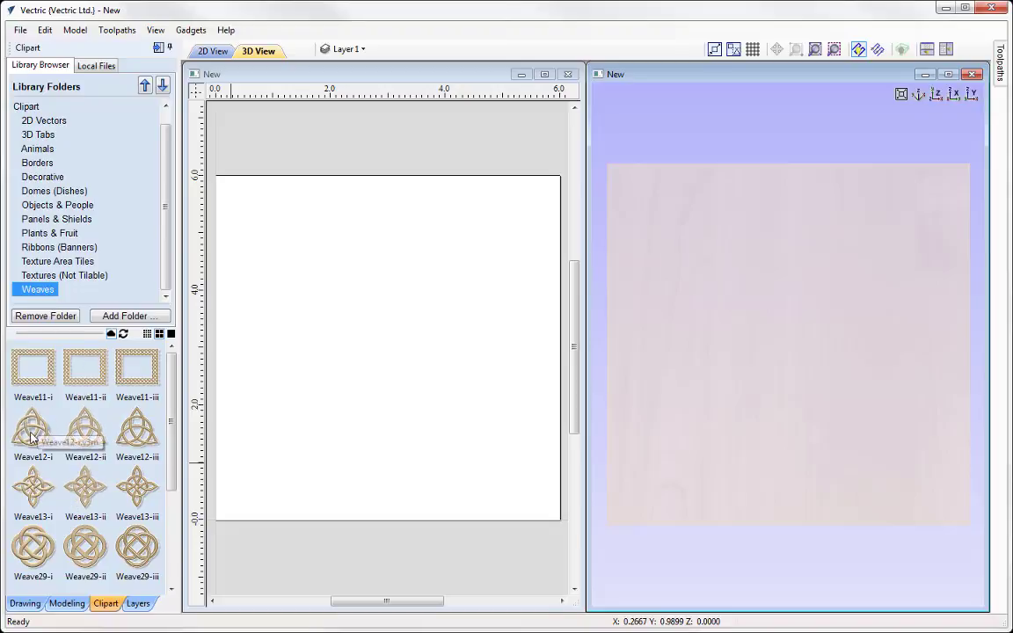
- Drop two Weave12 knots onto the job, orbit them in 3D, then snap to top view
drag(35, 429, 344, 426)
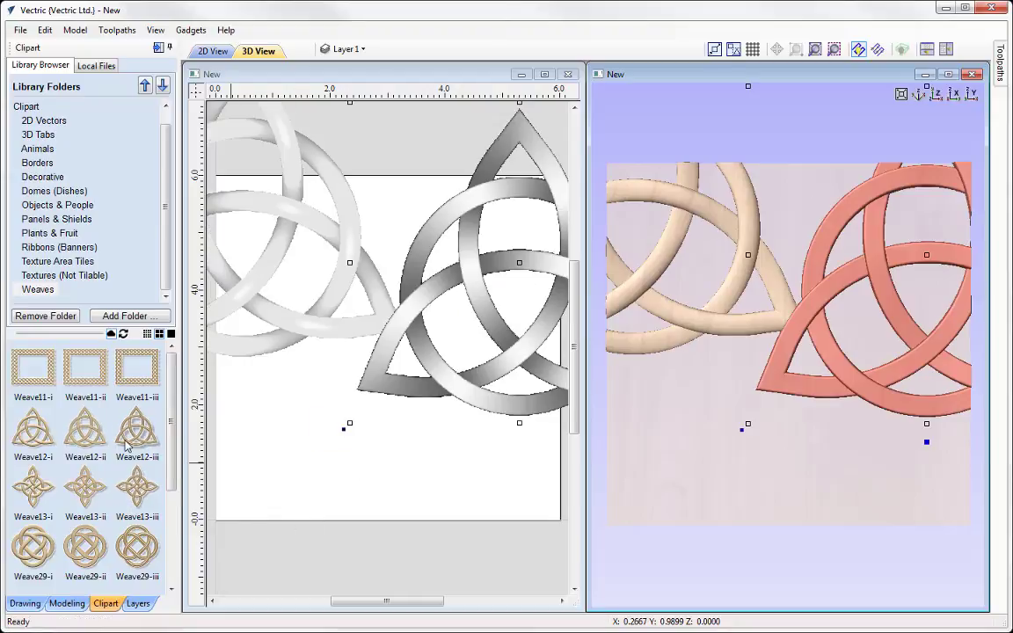
drag(137, 429, 341, 519)
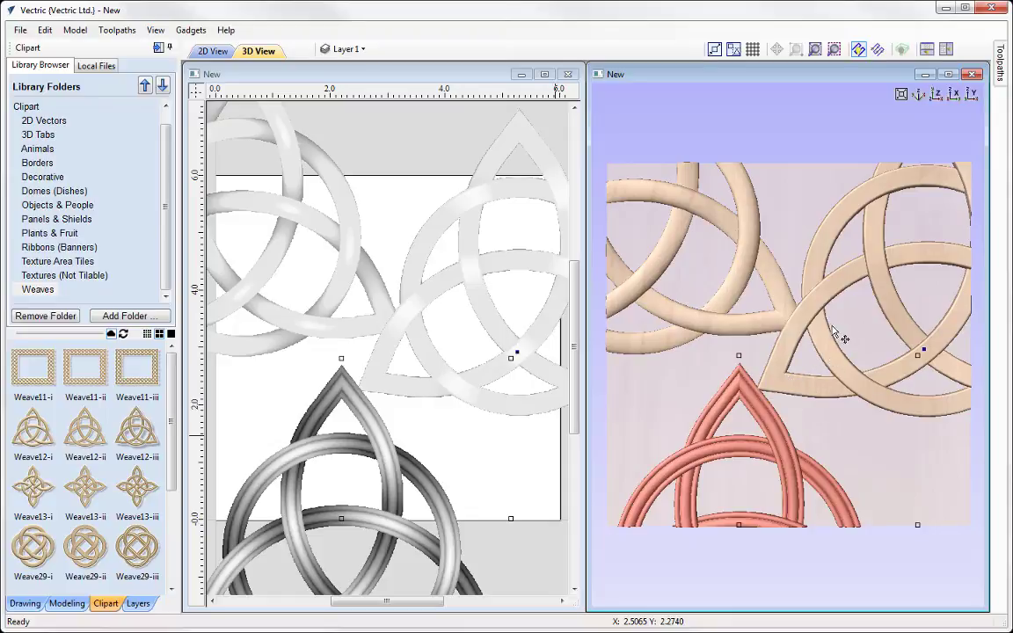
drag(838, 337, 767, 356)
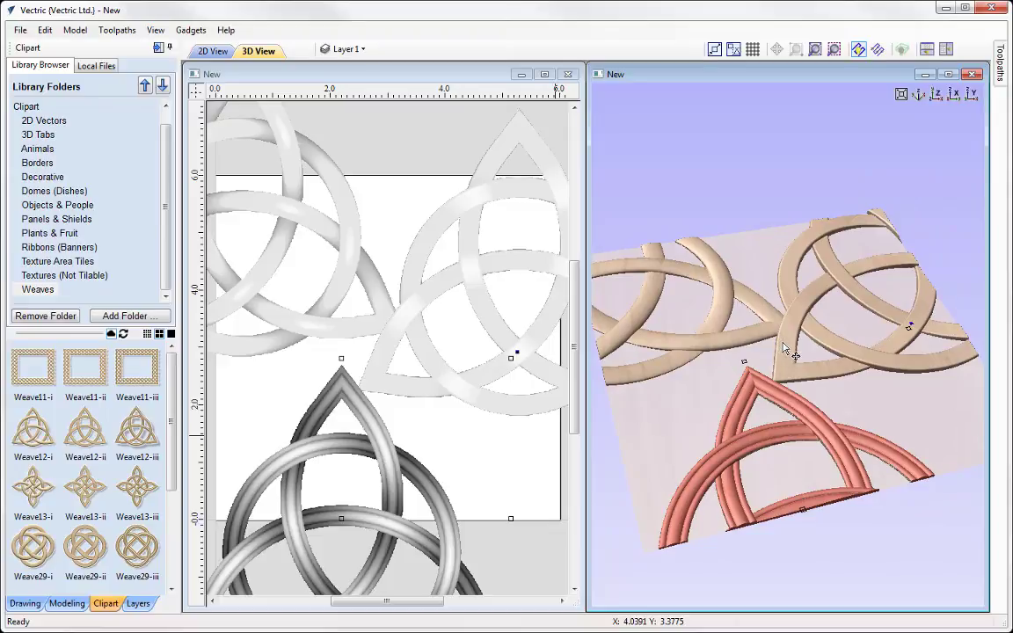
drag(791, 358, 766, 473)
drag(736, 500, 649, 405)
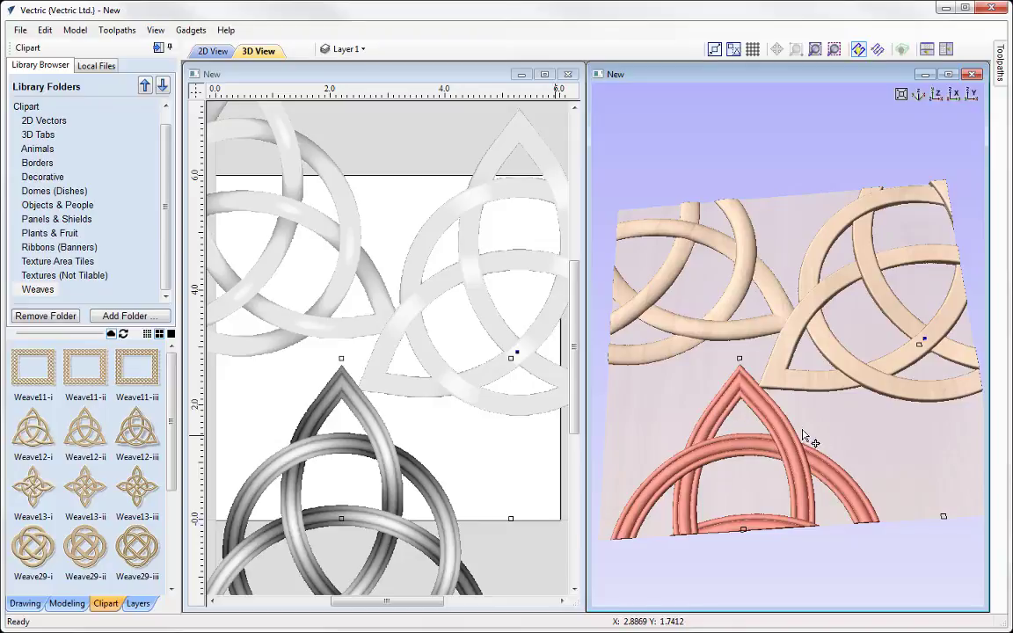
drag(701, 408, 926, 159)
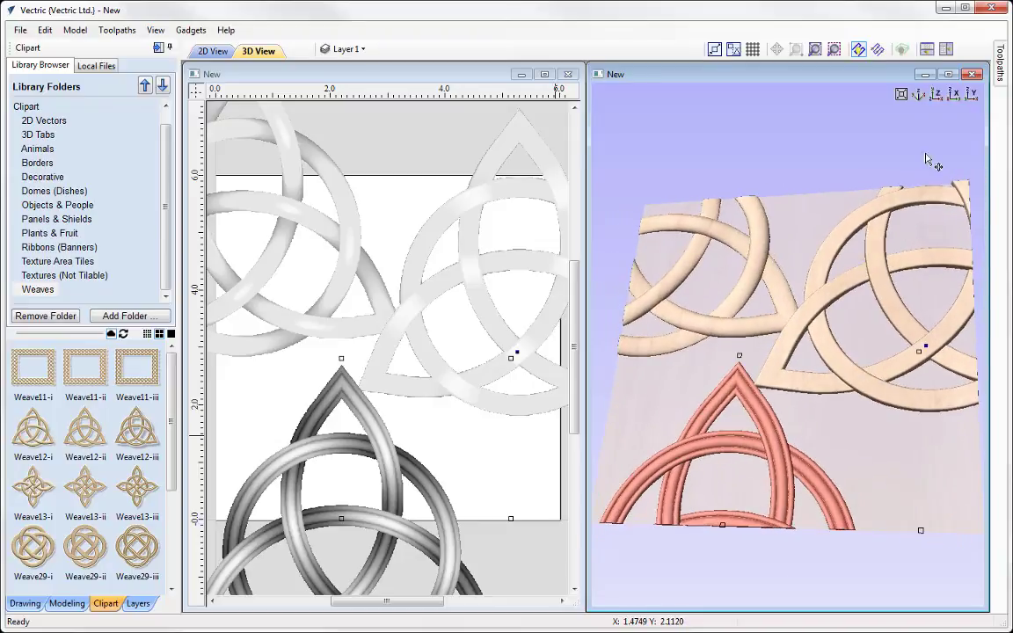
click(936, 95)
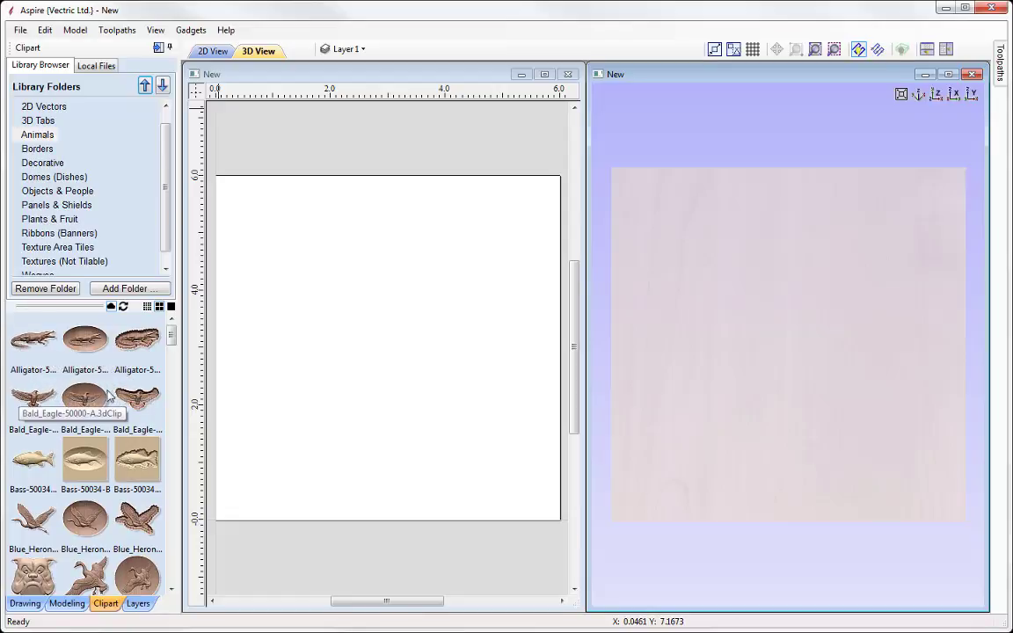
- Load C-Scroll-X from the Decorative folder and view it in the Modeling Components list
drag(172, 341, 176, 381)
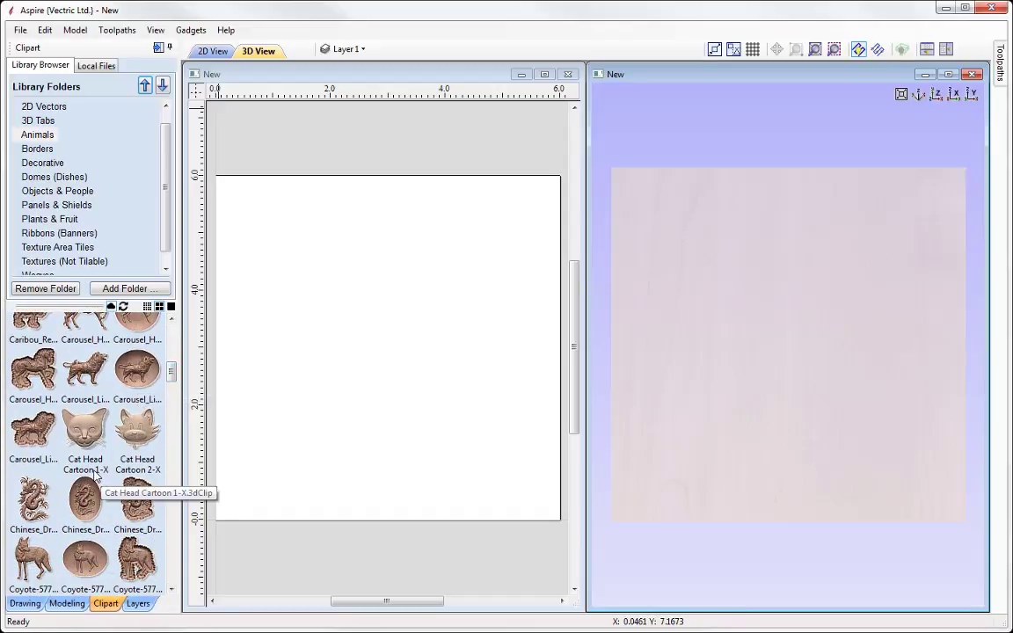
click(40, 163)
drag(172, 325, 167, 359)
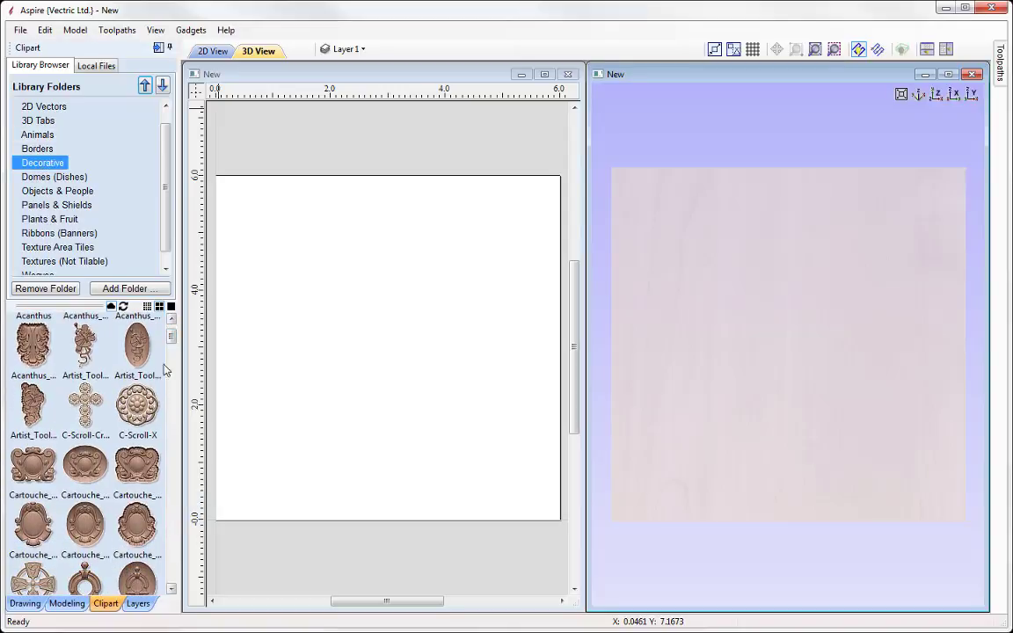
double_click(136, 406)
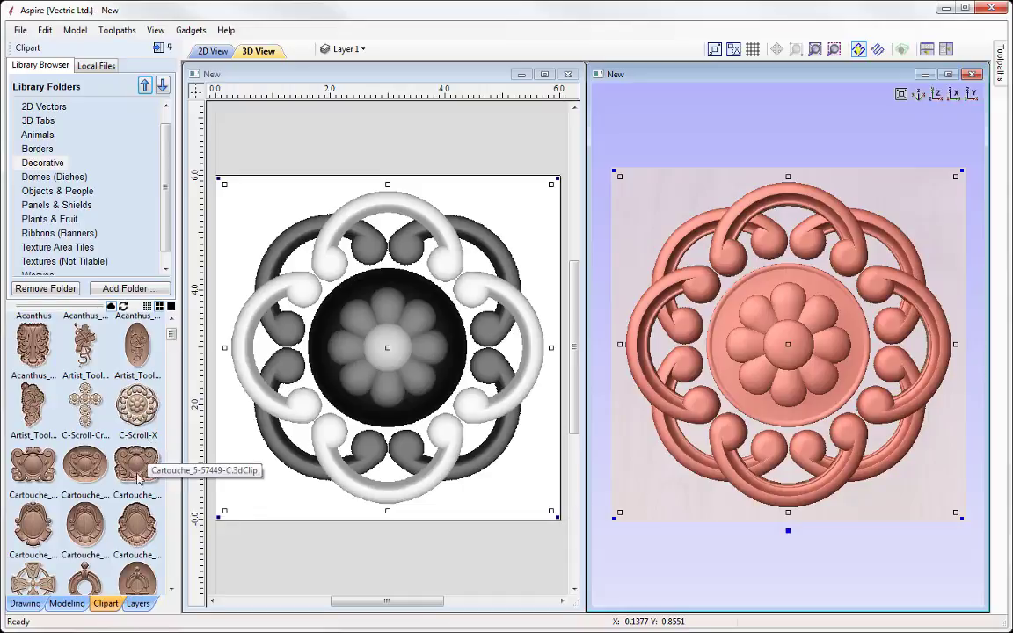
click(67, 603)
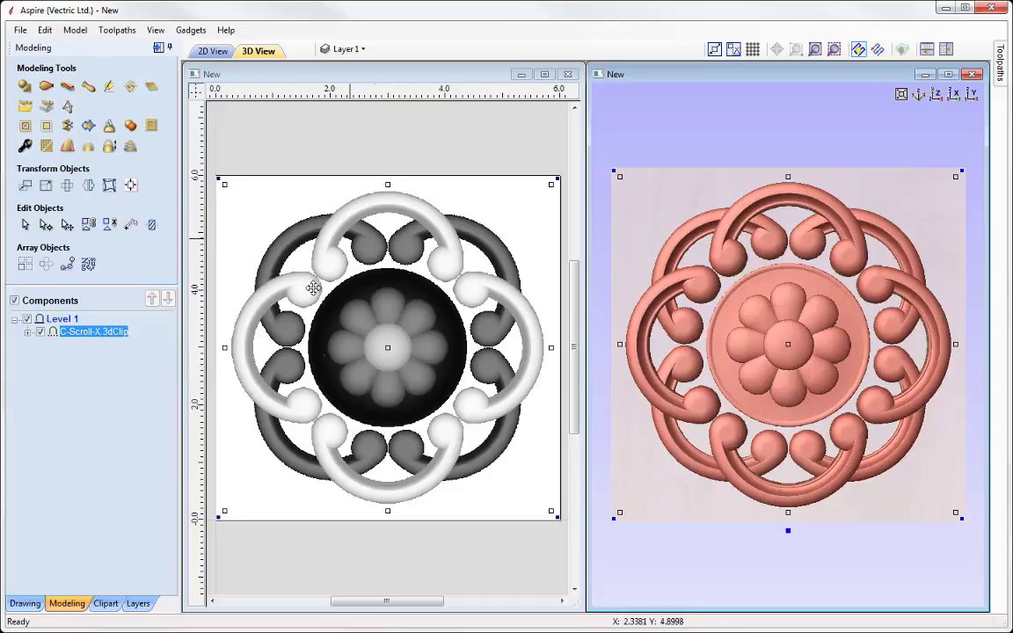
mouse_move(100, 342)
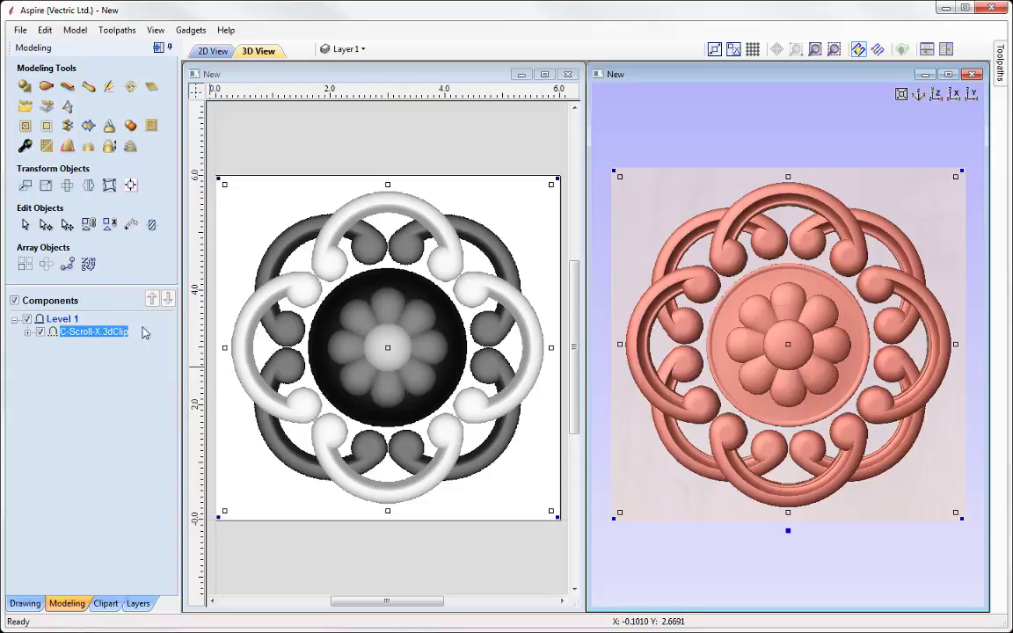
- Ungroup C-Scroll-X into its Platform, Petal and C-Scroll1 groups
right_click(86, 335)
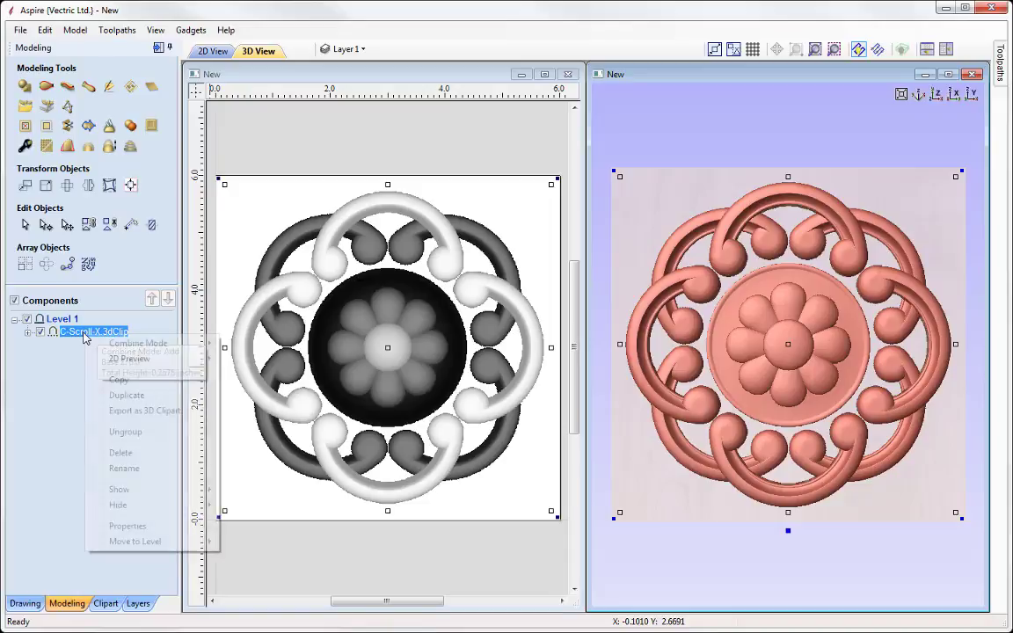
click(139, 432)
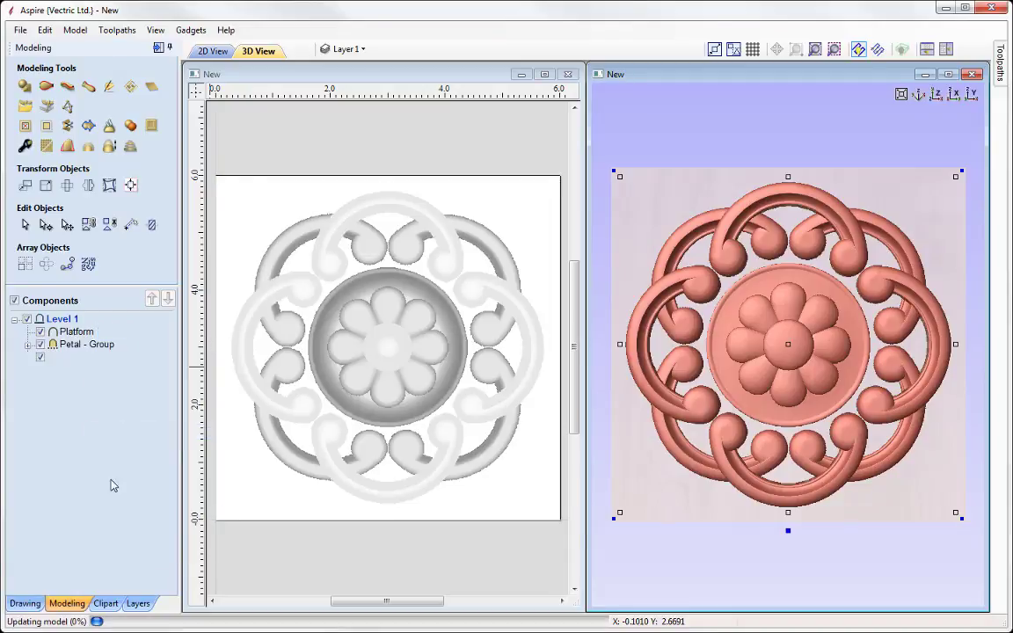
click(79, 332)
- Hide C-Scroll1 - Group to inspect the Platform, then expand Petal - Group
mouse_move(74, 339)
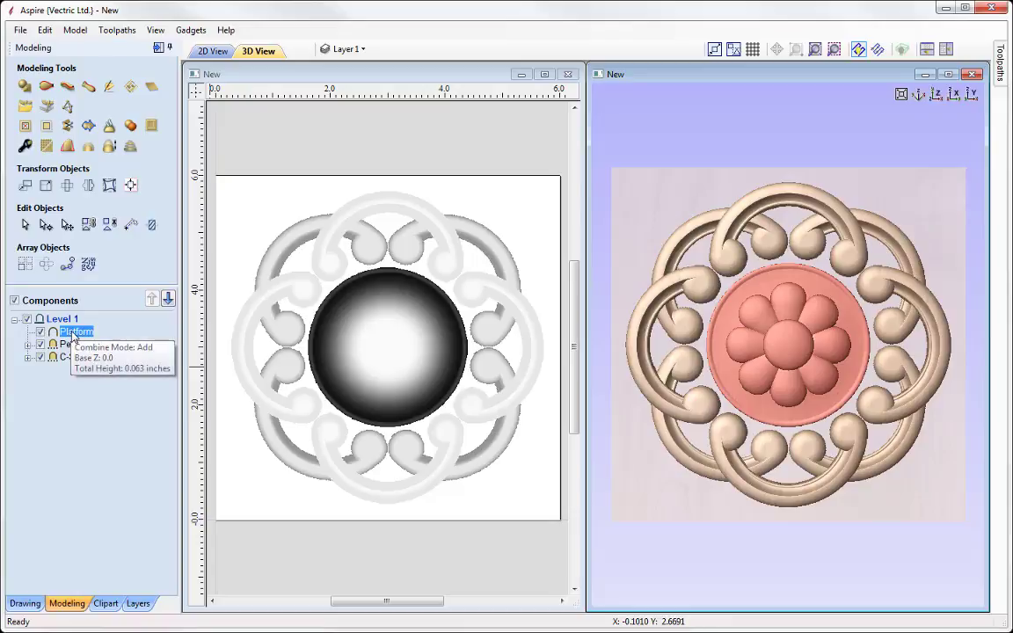
click(40, 344)
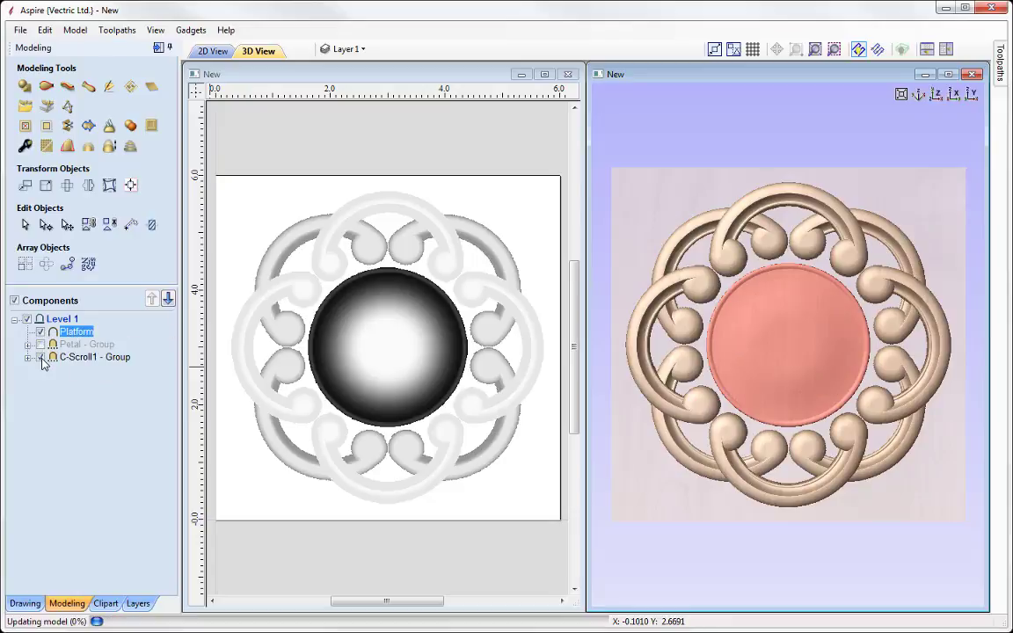
click(39, 357)
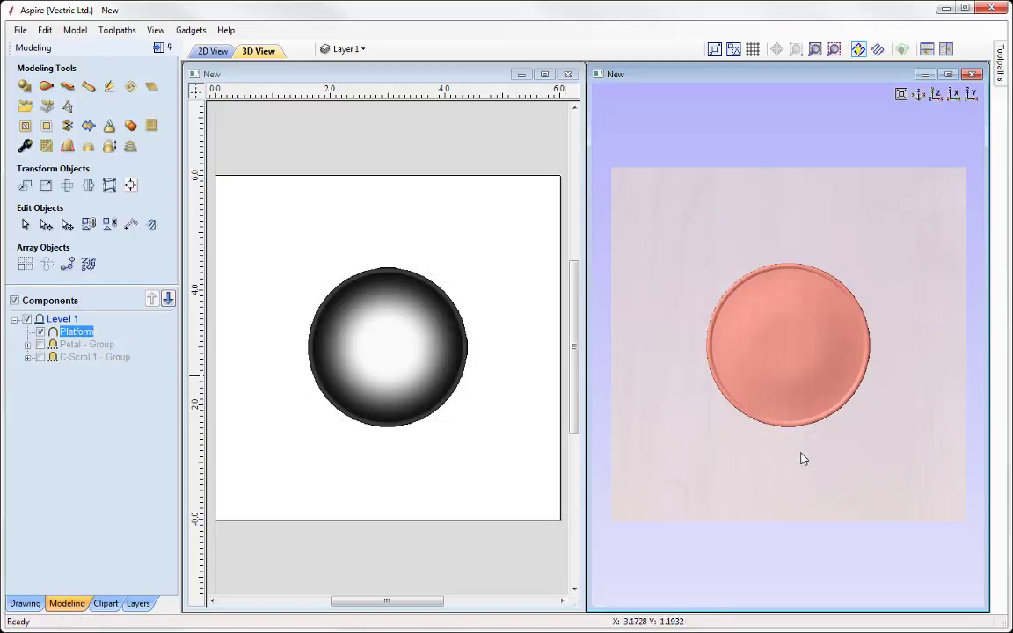
drag(801, 459, 795, 396)
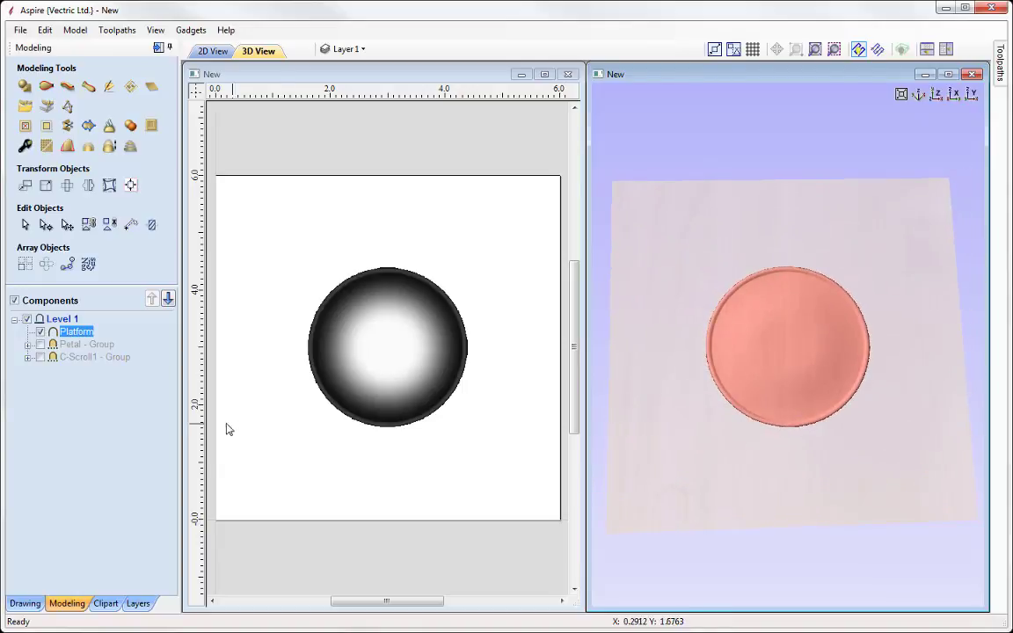
click(40, 344)
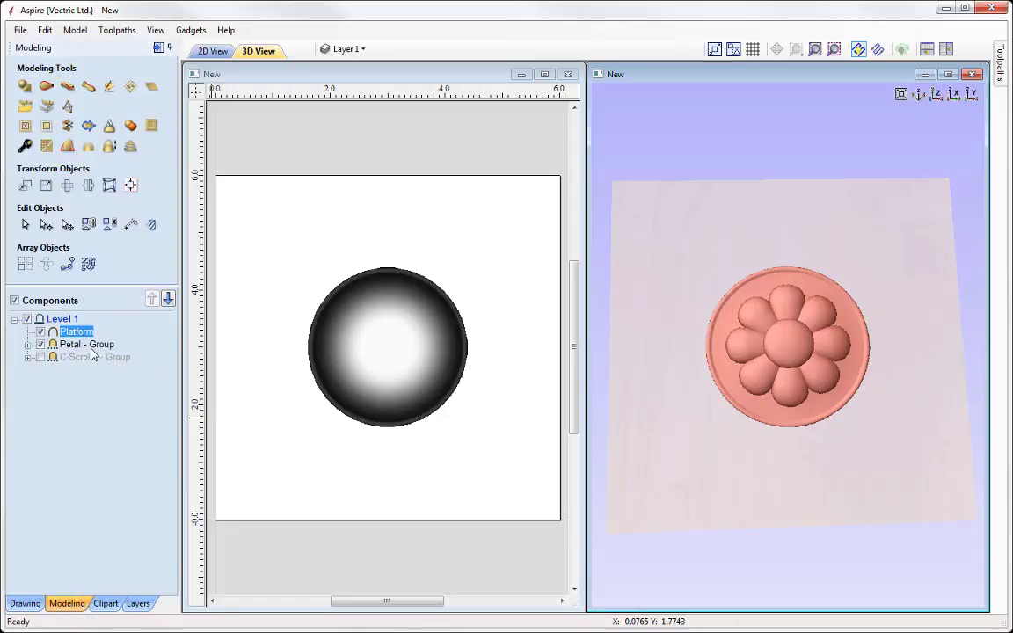
click(28, 346)
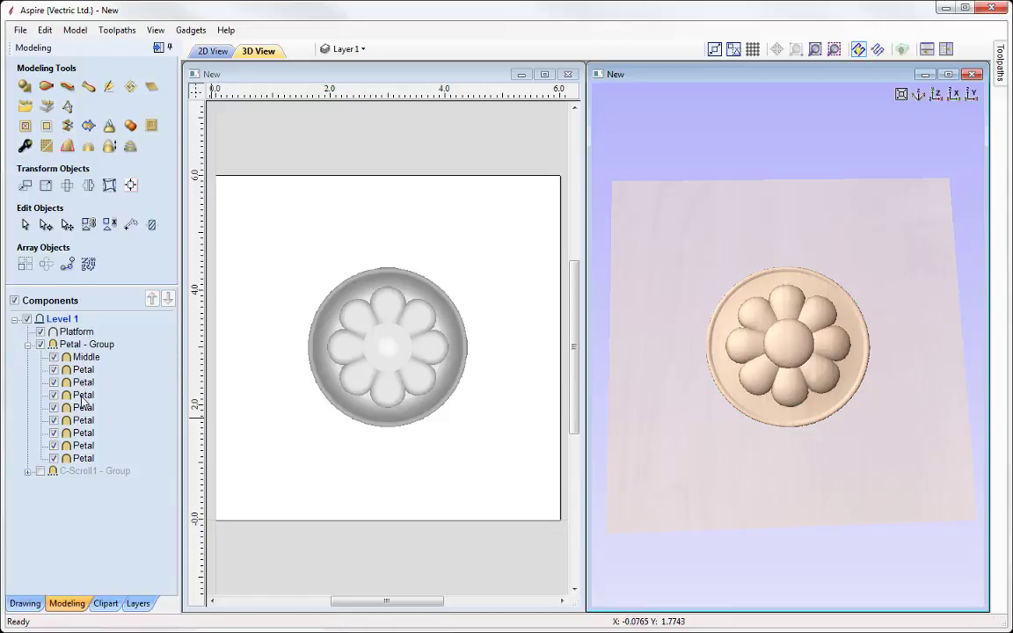
- Ungroup Petal - Group and step through the Middle and eight Petal components
click(73, 345)
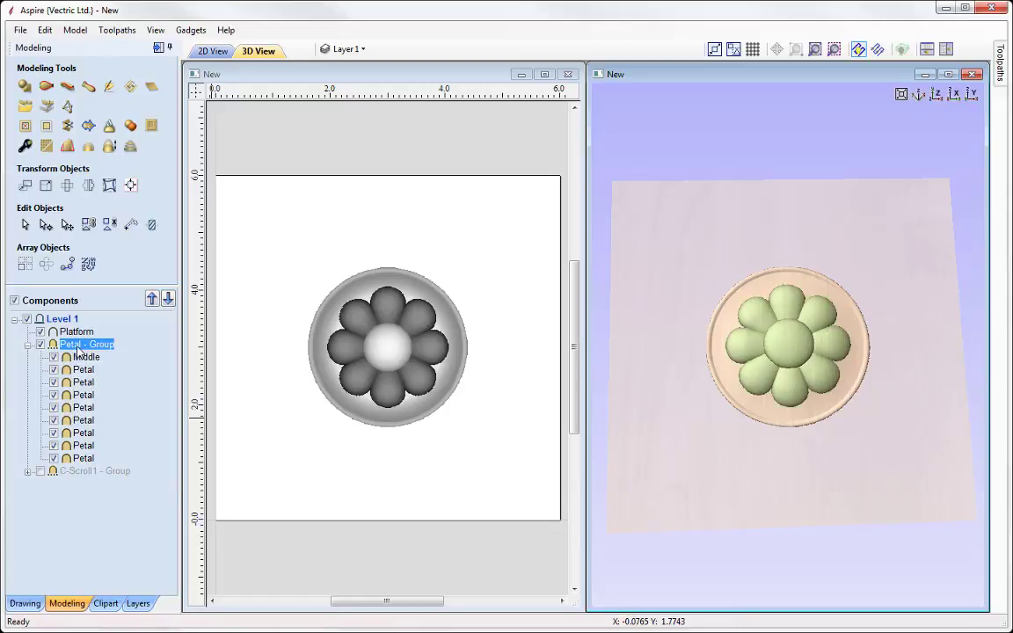
right_click(77, 348)
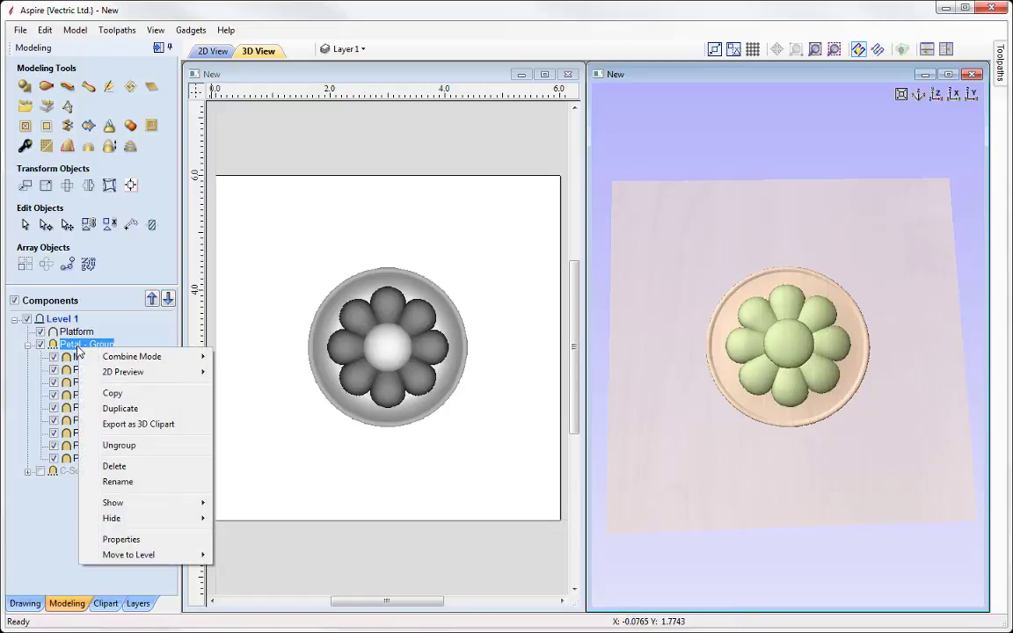
click(143, 446)
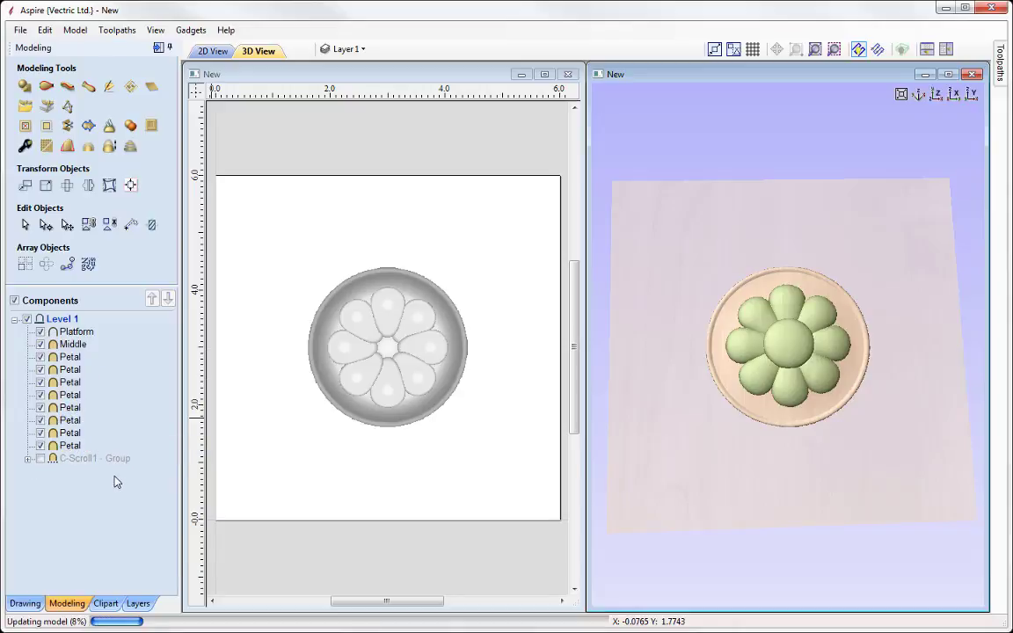
click(70, 357)
click(71, 370)
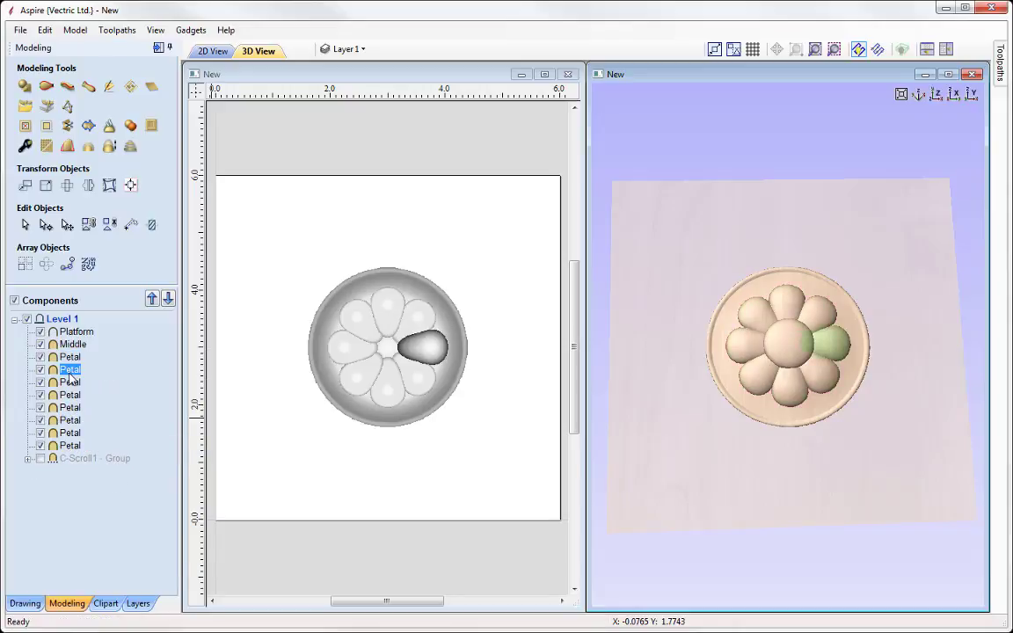
click(70, 383)
click(70, 395)
click(70, 408)
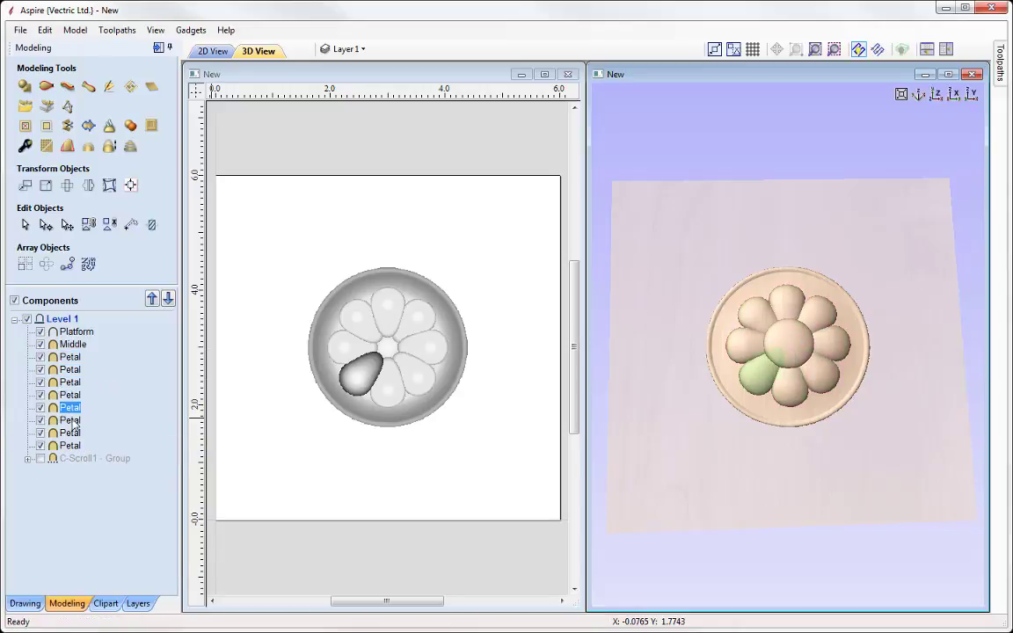
key(Down)
key(Down)
key(Down)
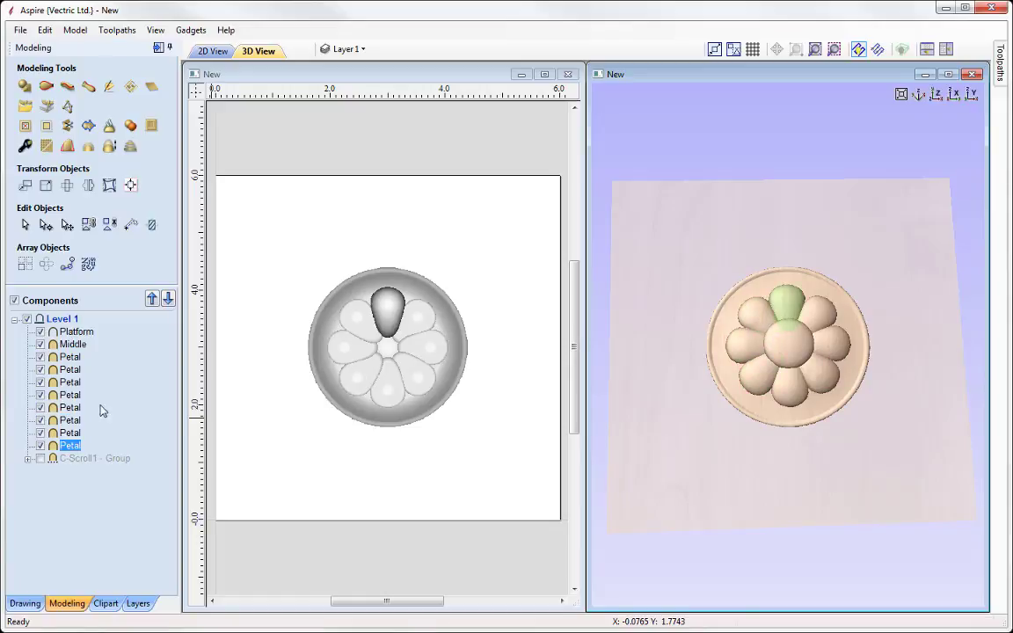
- Show C-Scroll1 again and regroup Middle with all eight petals
click(40, 458)
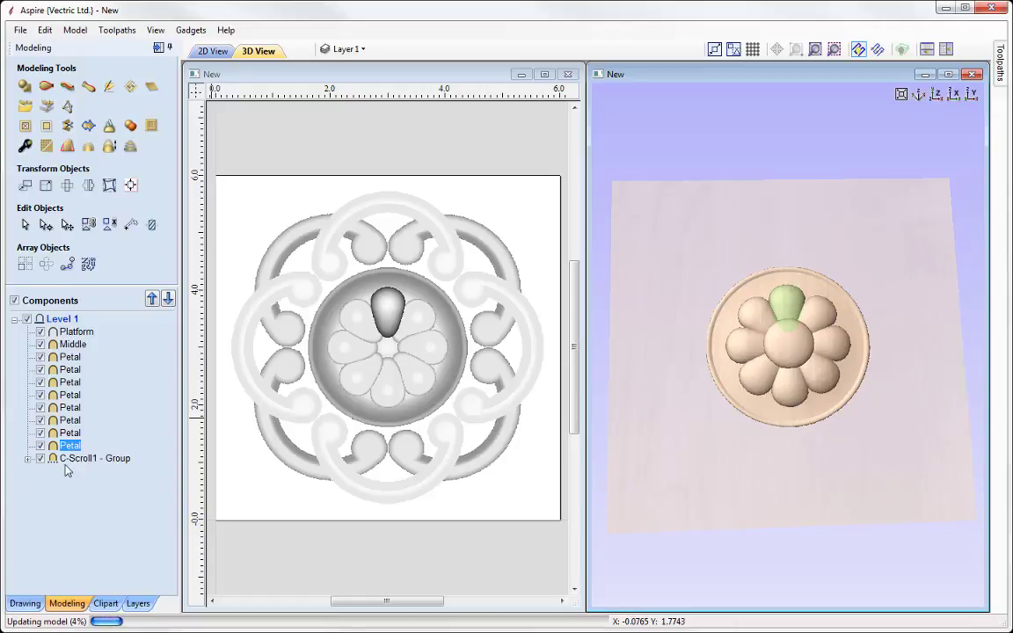
click(73, 344)
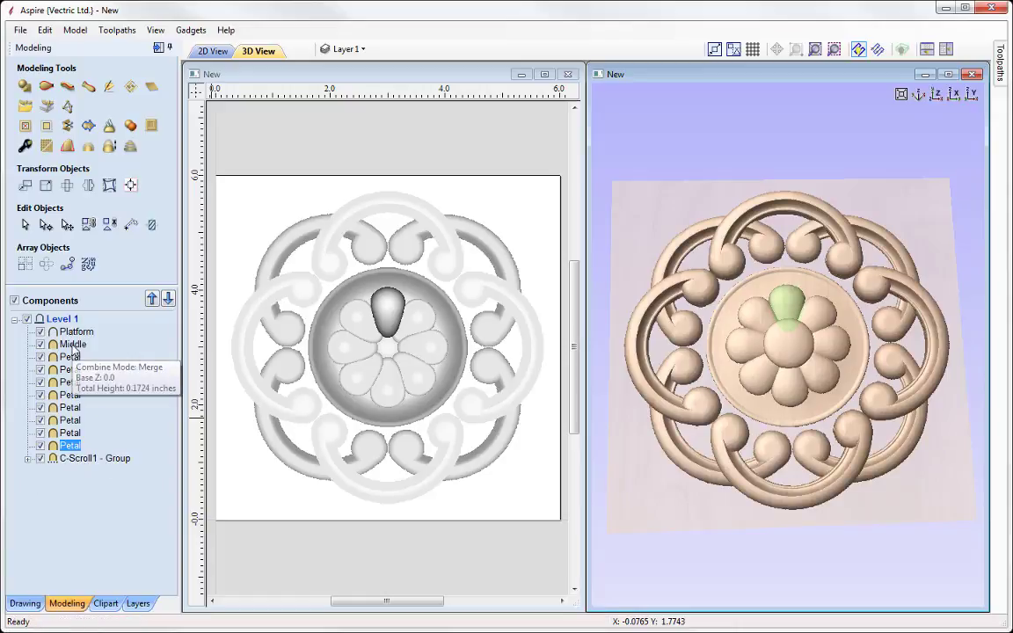
shift+click(71, 446)
right_click(77, 362)
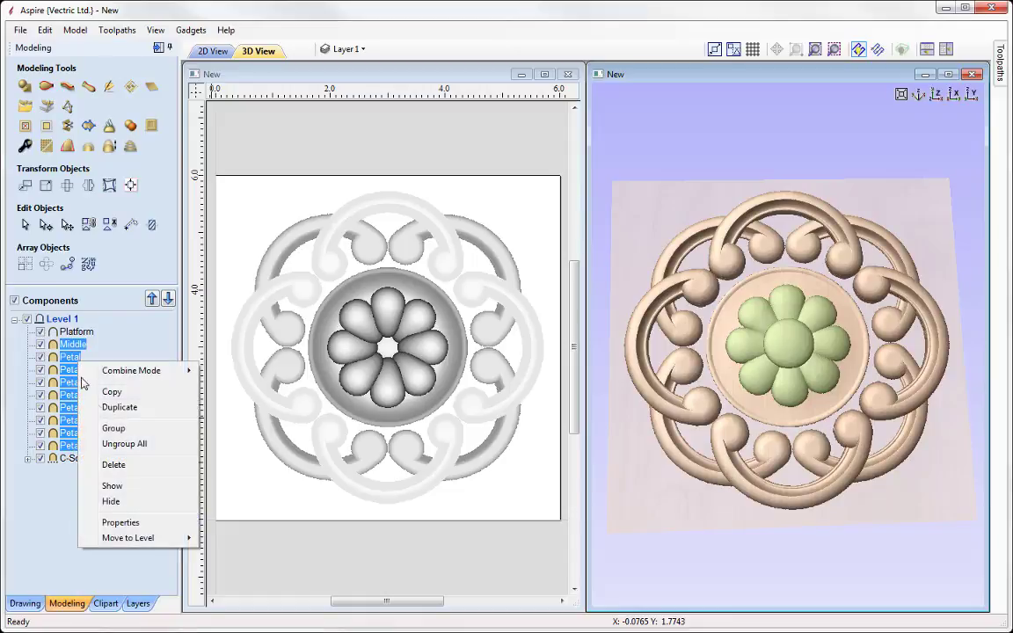
click(153, 425)
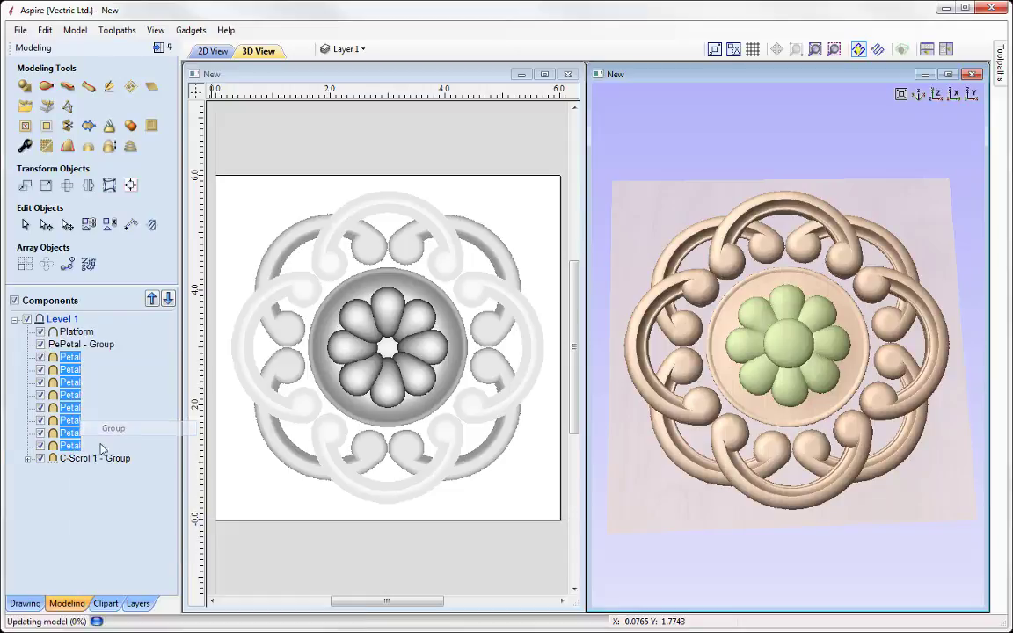
- Hide the Petal group and Platform, leaving only the C-Scroll1 ring in 3D
click(40, 345)
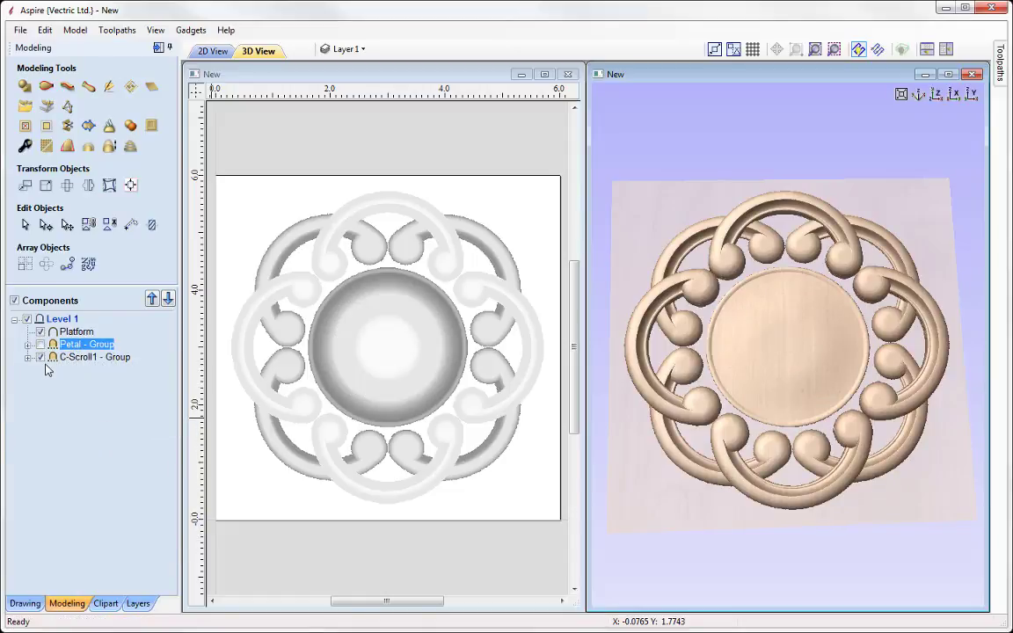
click(40, 332)
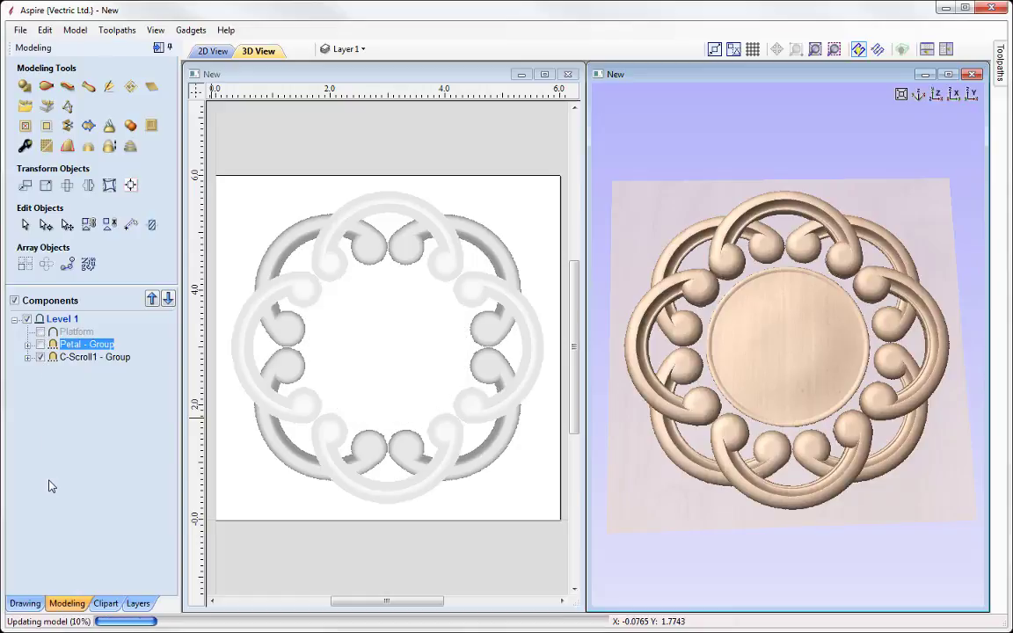
drag(796, 351, 770, 378)
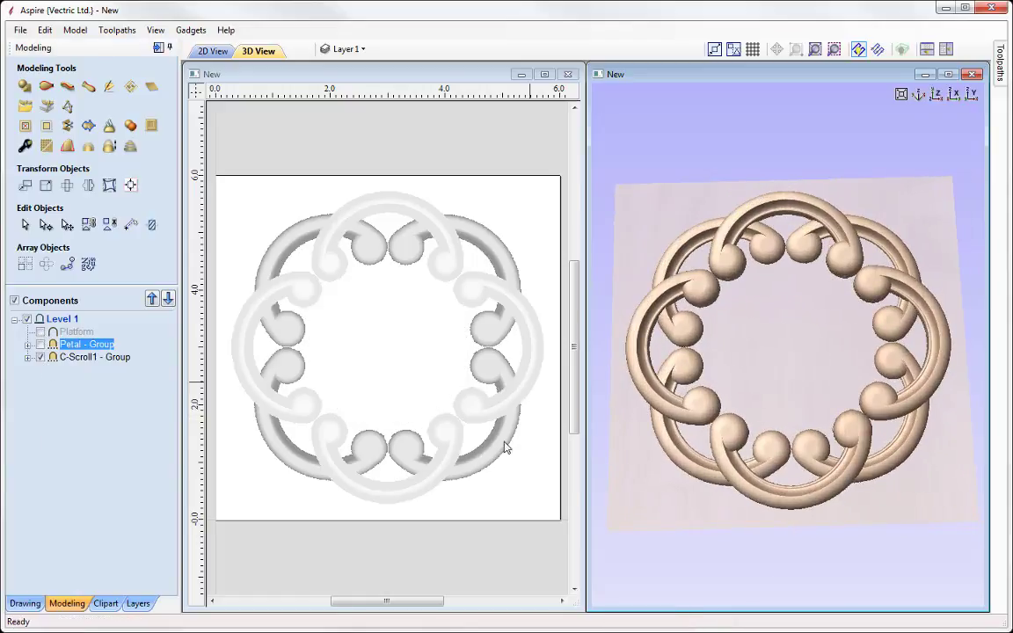
- Ungroup C-Scroll1 - Group into eight separate scroll groups
click(89, 357)
right_click(89, 358)
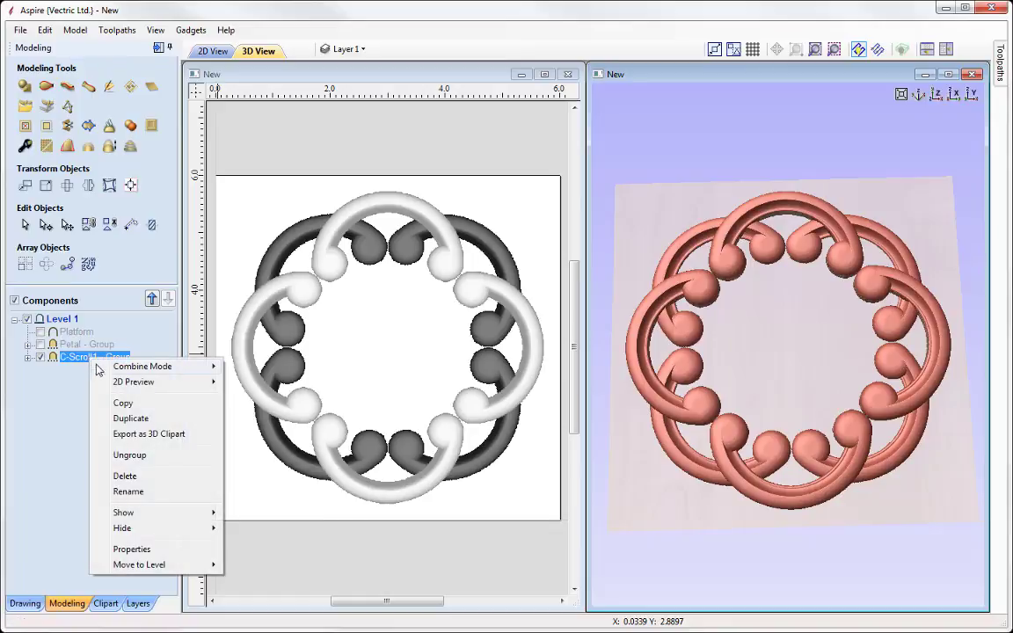
click(132, 455)
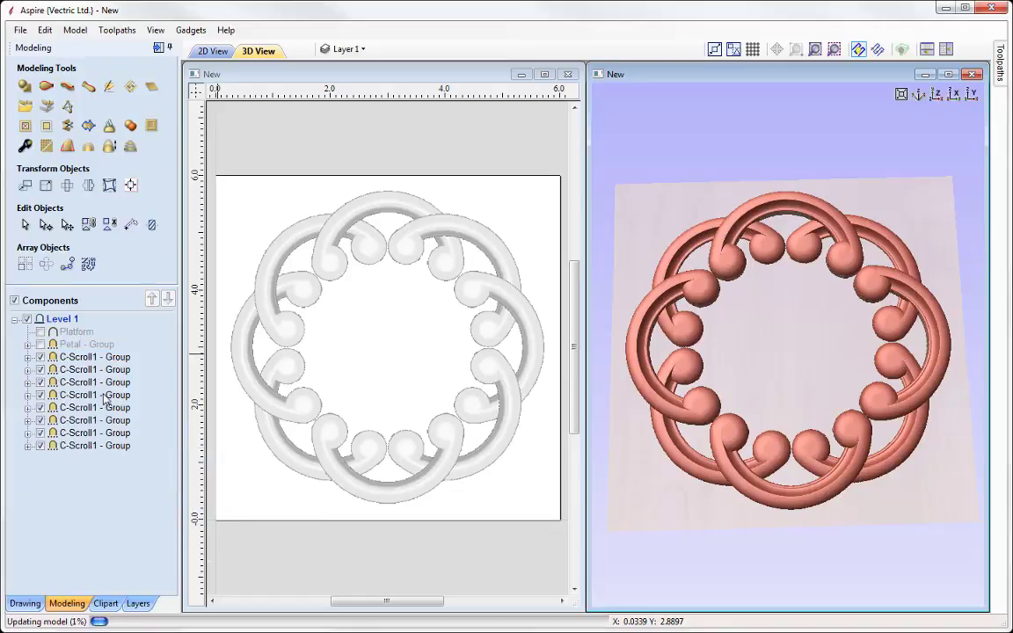
click(89, 370)
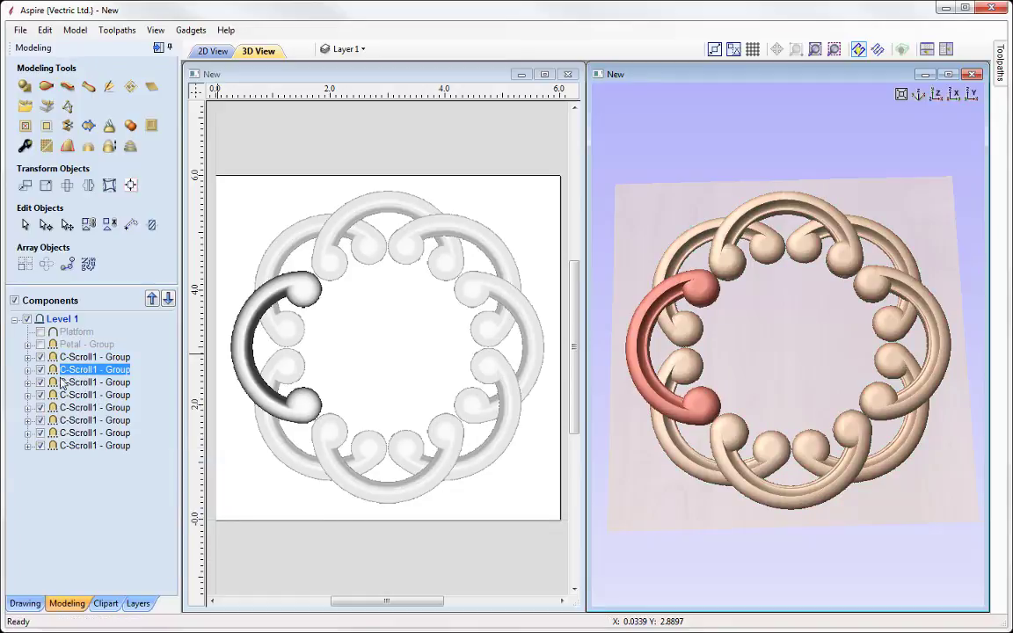
key(Down)
key(Down)
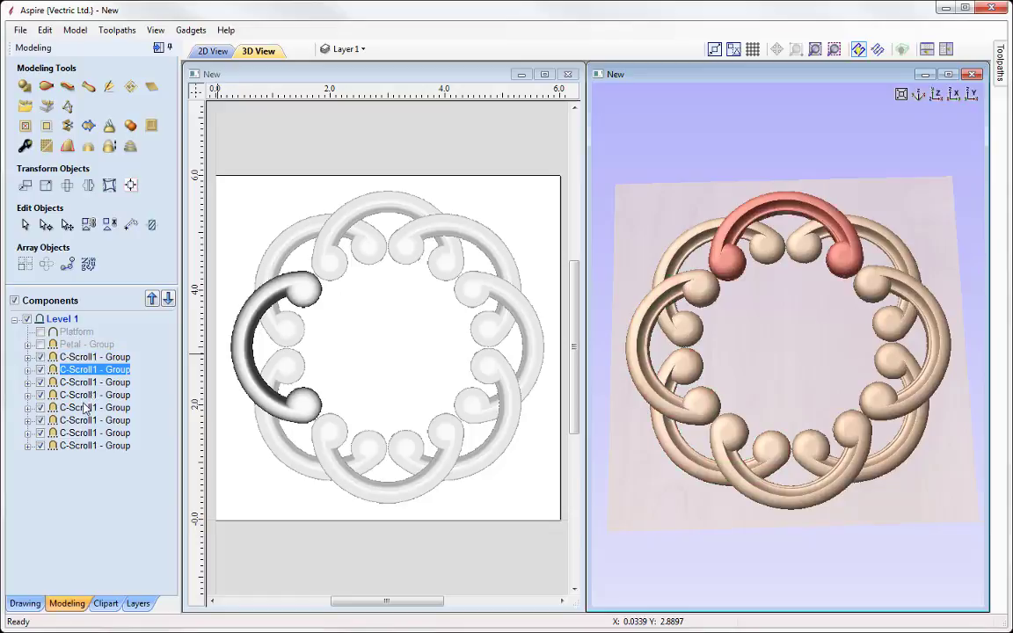
- Select seven of the scroll groups and hide them, leaving one scroll visible
click(85, 358)
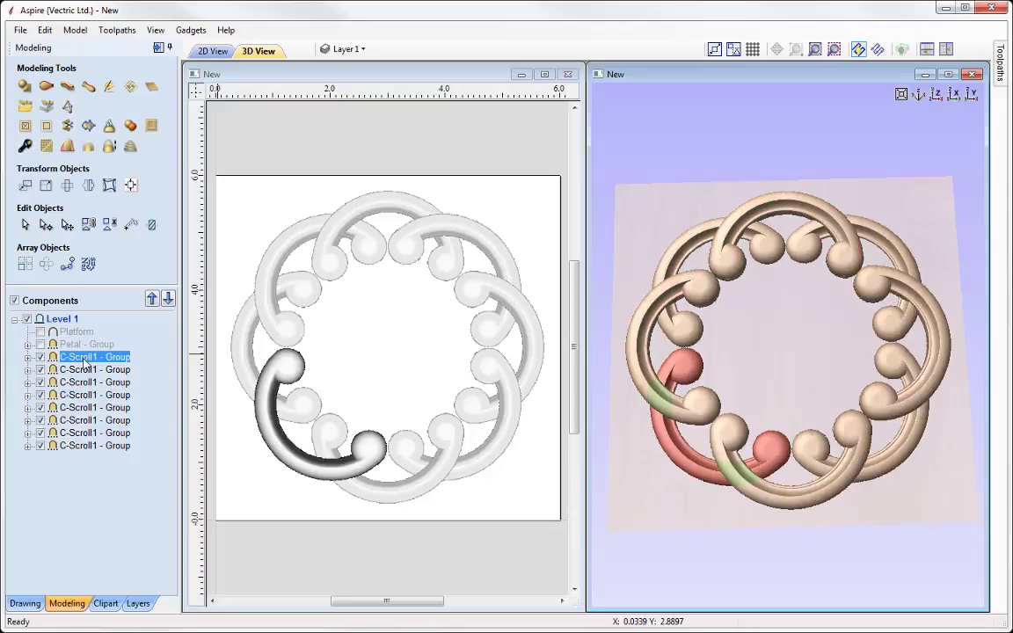
key(Down)
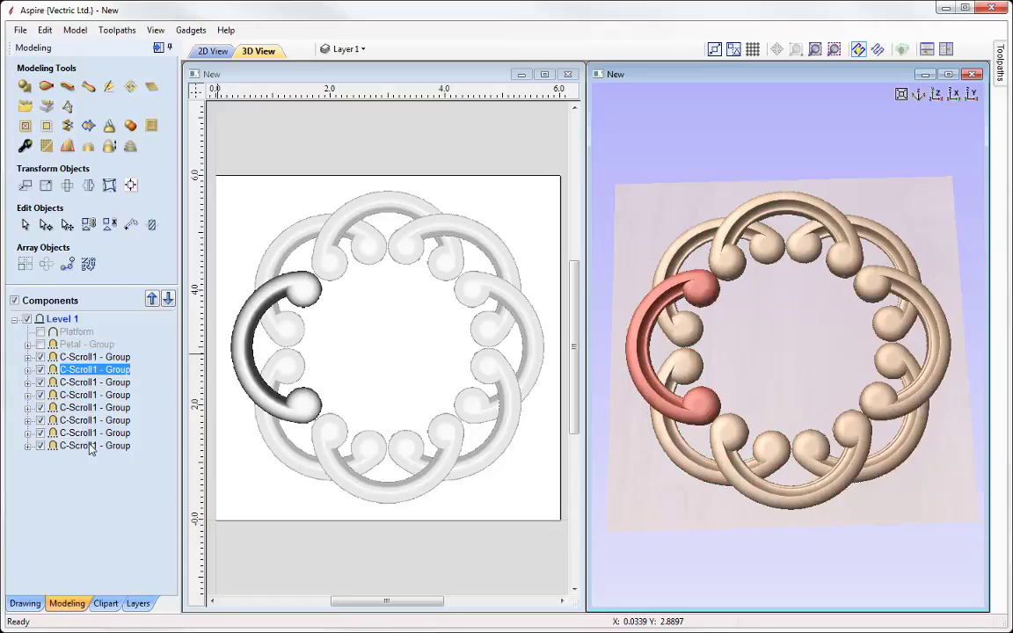
shift+click(91, 446)
click(40, 371)
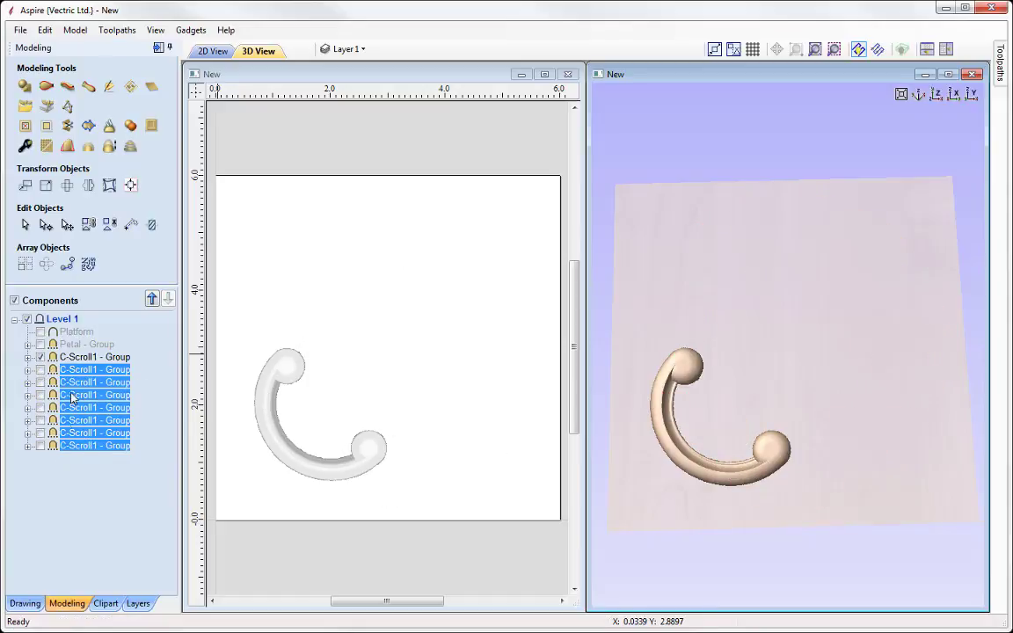
click(88, 358)
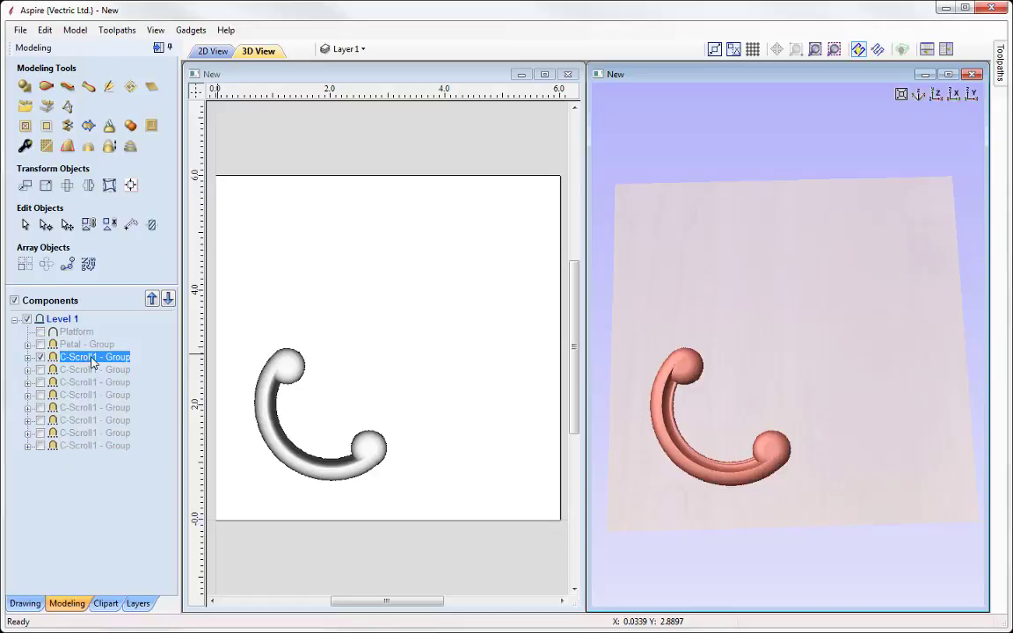
- Ungroup the last scroll into C-Scroll1 and C-Scroll2 parts, briefly hiding the spheres to inspect
right_click(92, 362)
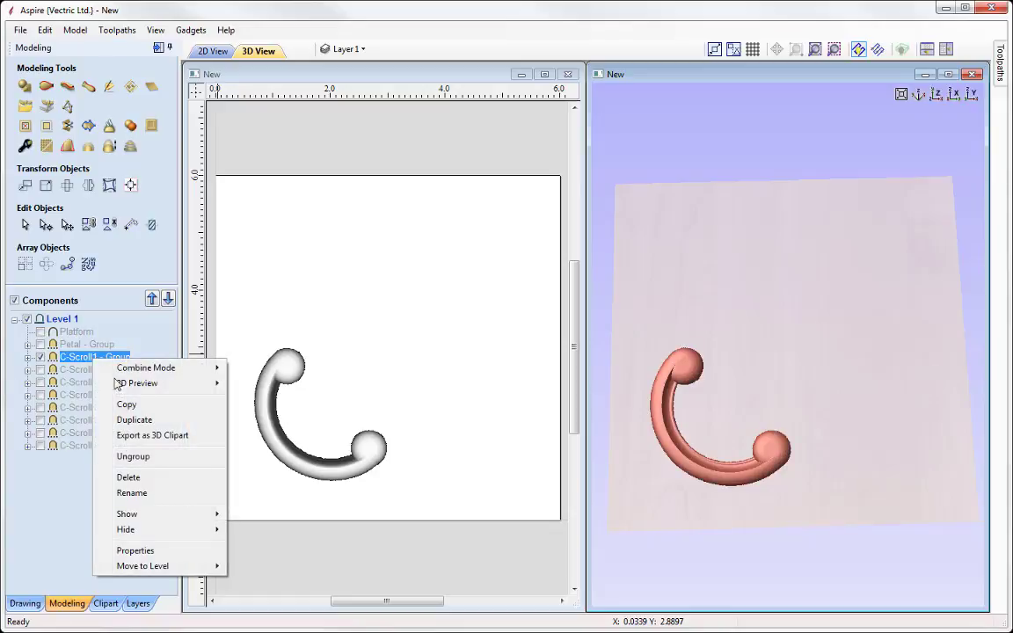
click(128, 452)
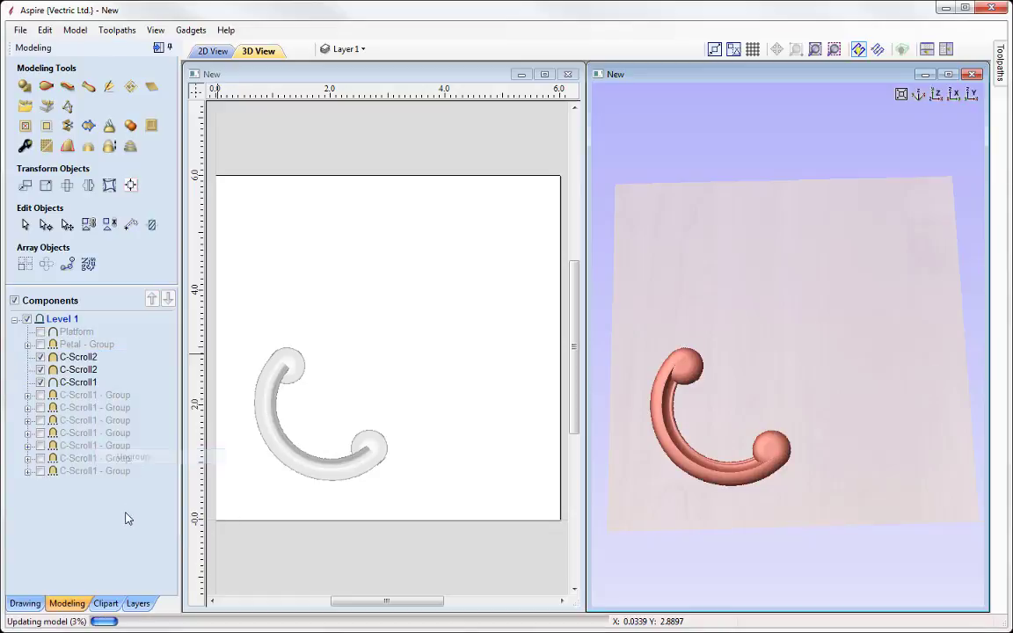
click(86, 384)
click(76, 370)
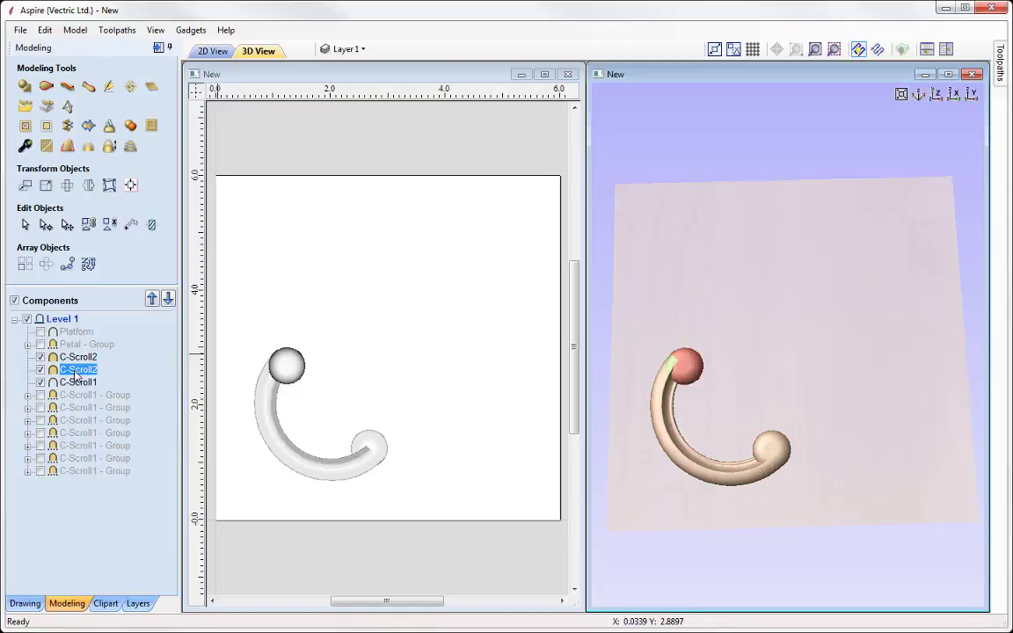
click(39, 369)
click(40, 357)
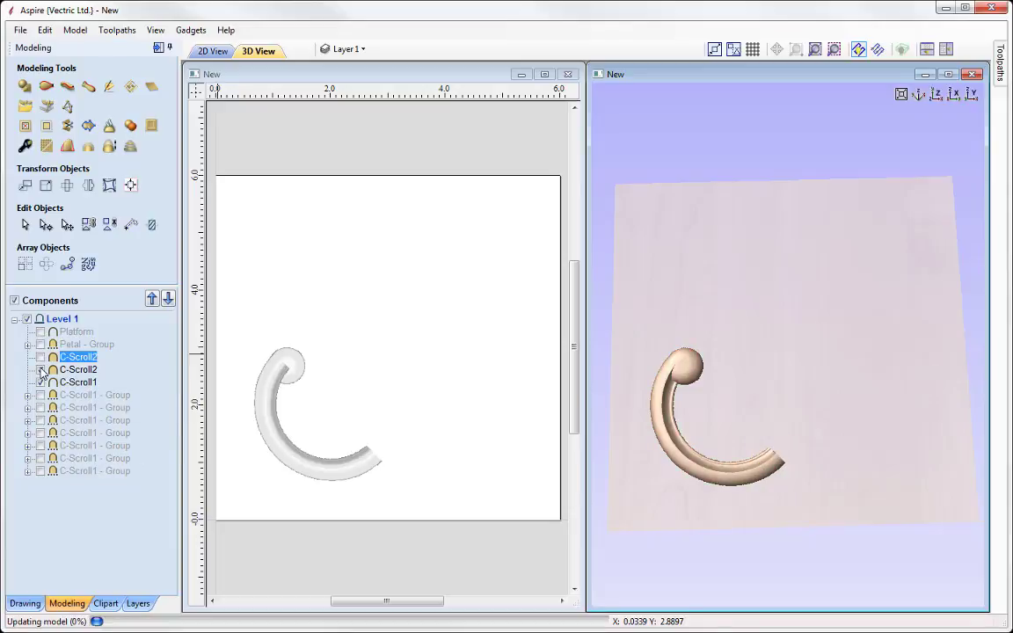
drag(620, 361, 704, 354)
click(40, 370)
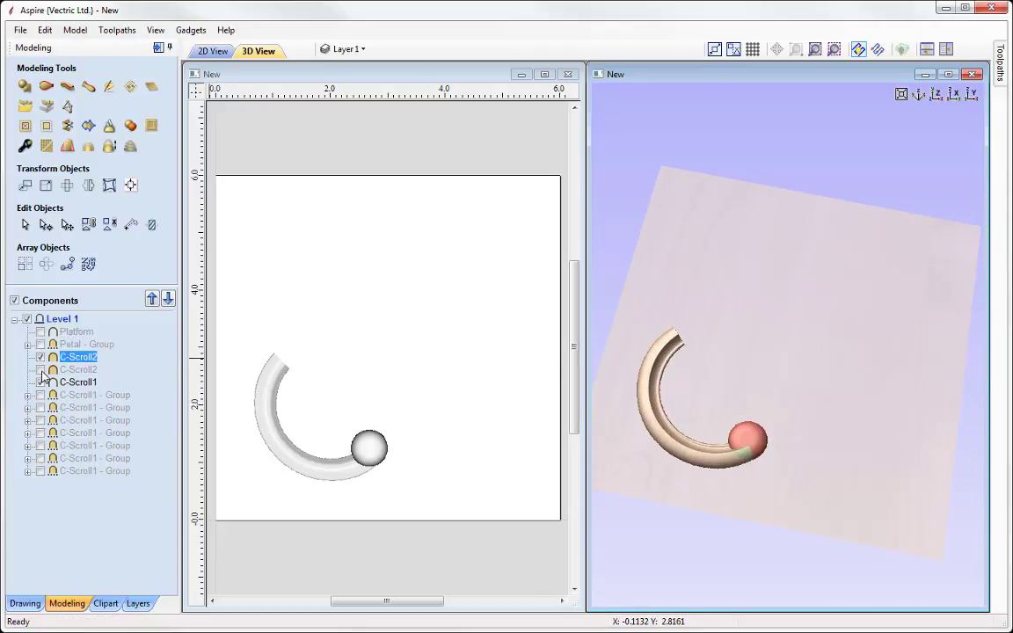
click(39, 357)
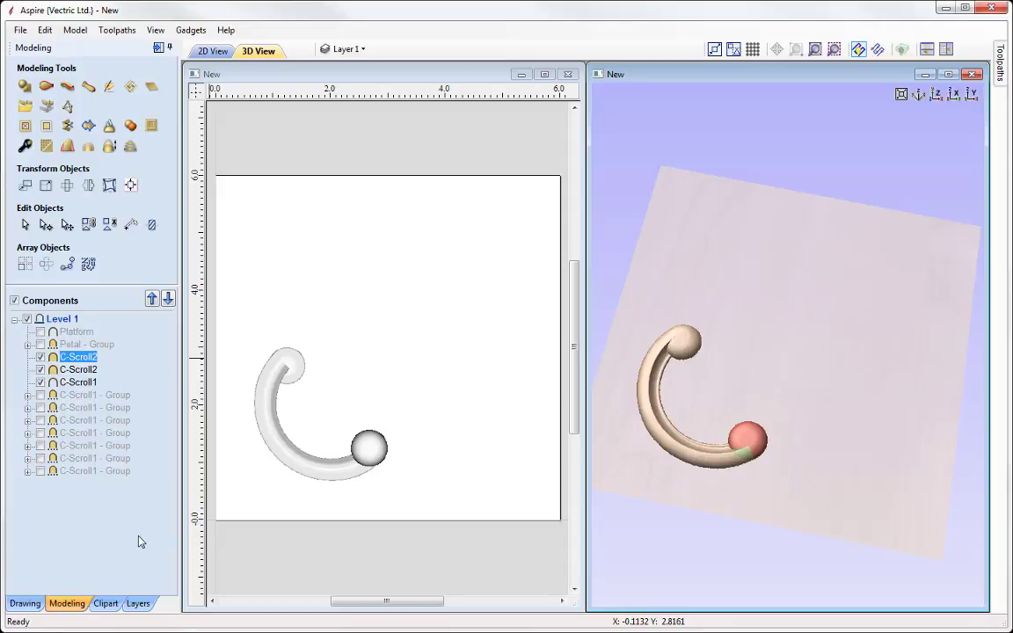
- Delete every component from Platform to the last scroll, then view the job top-down
click(90, 472)
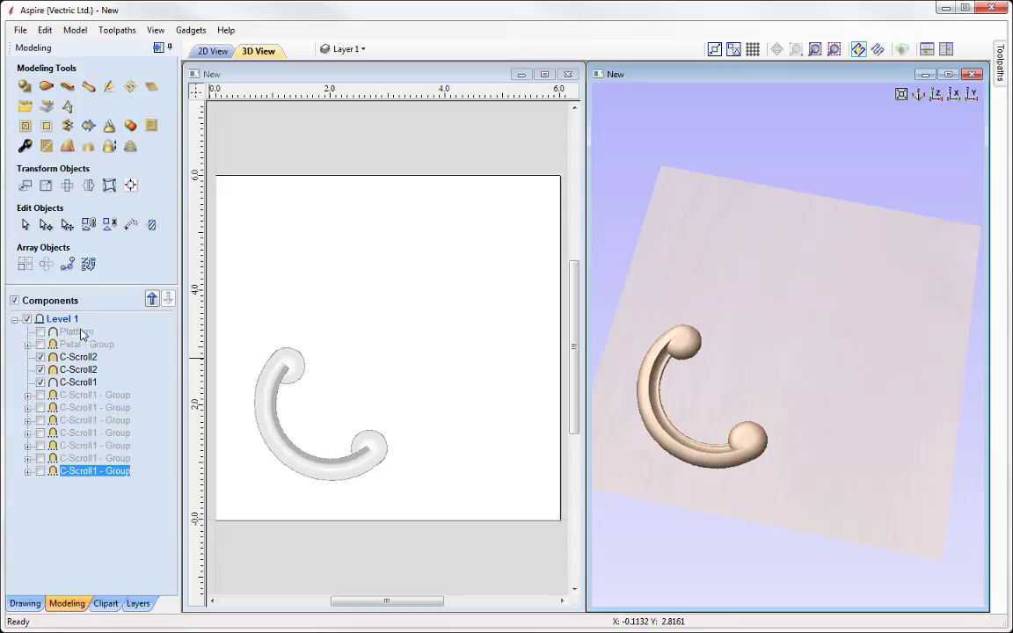
click(81, 334)
click(77, 332)
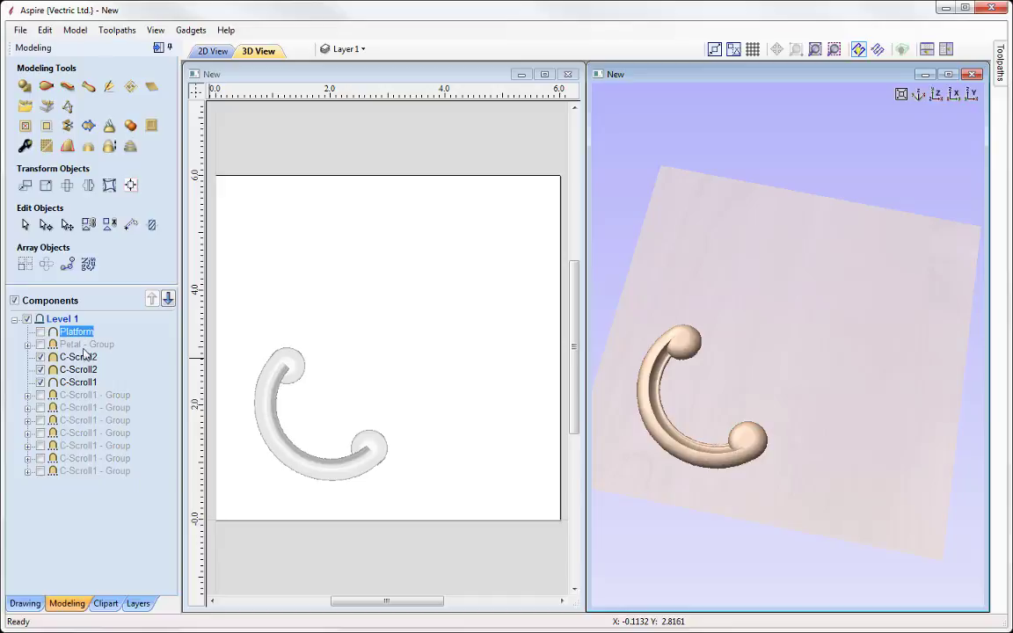
shift+click(96, 472)
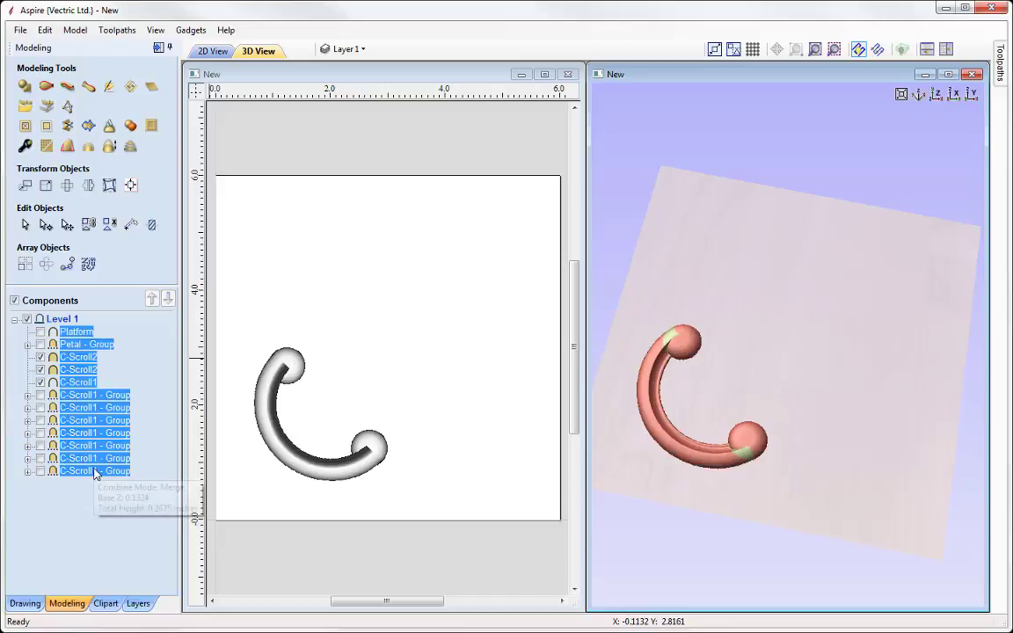
key(Delete)
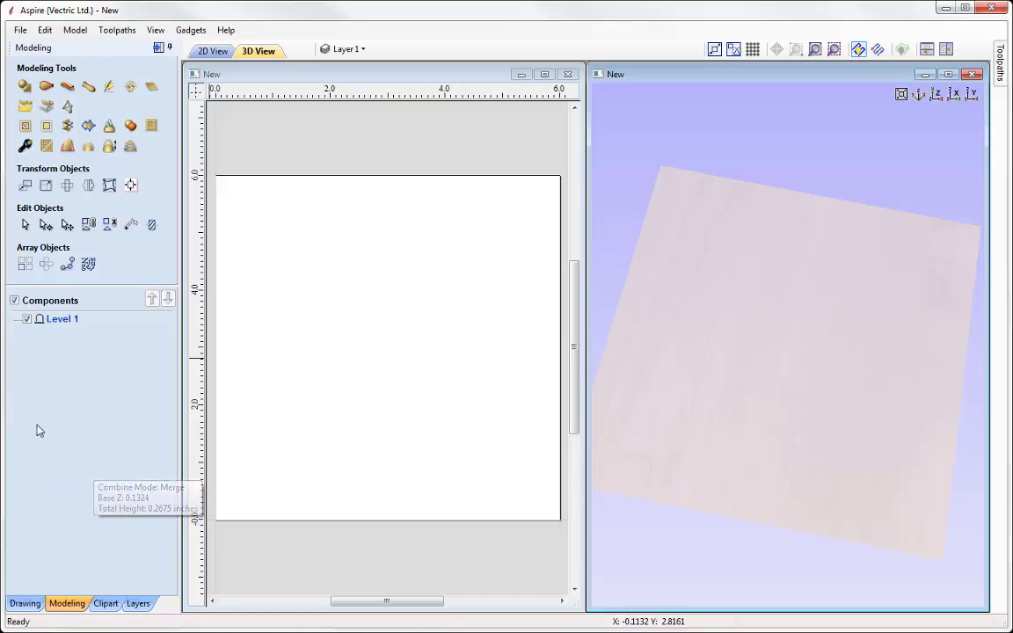
click(936, 94)
- Import the Corner Post-X decorative clipart from the Clipart library into the job
click(105, 603)
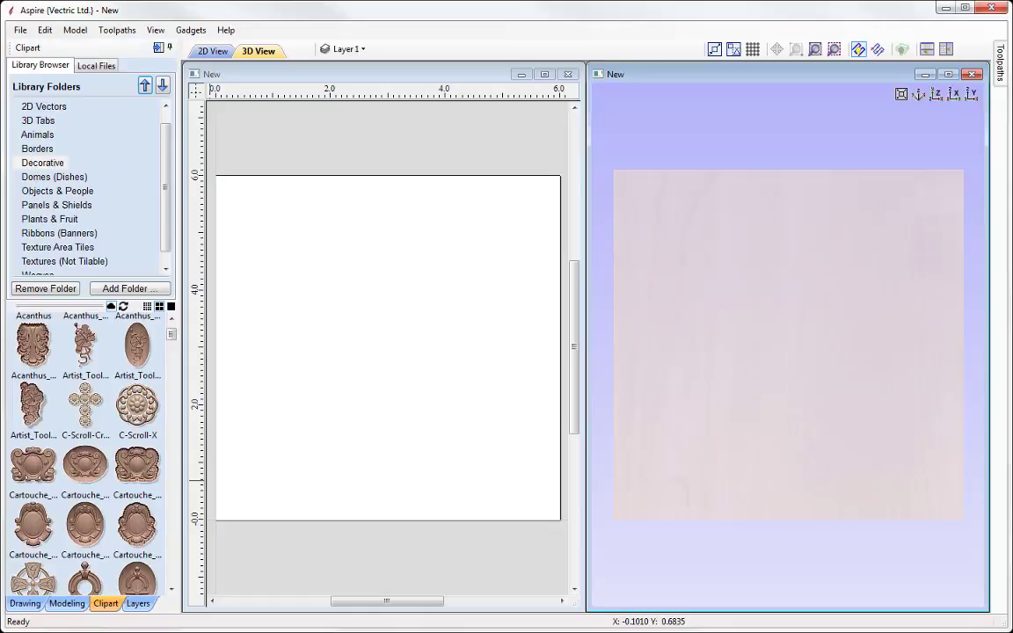
drag(170, 339, 171, 351)
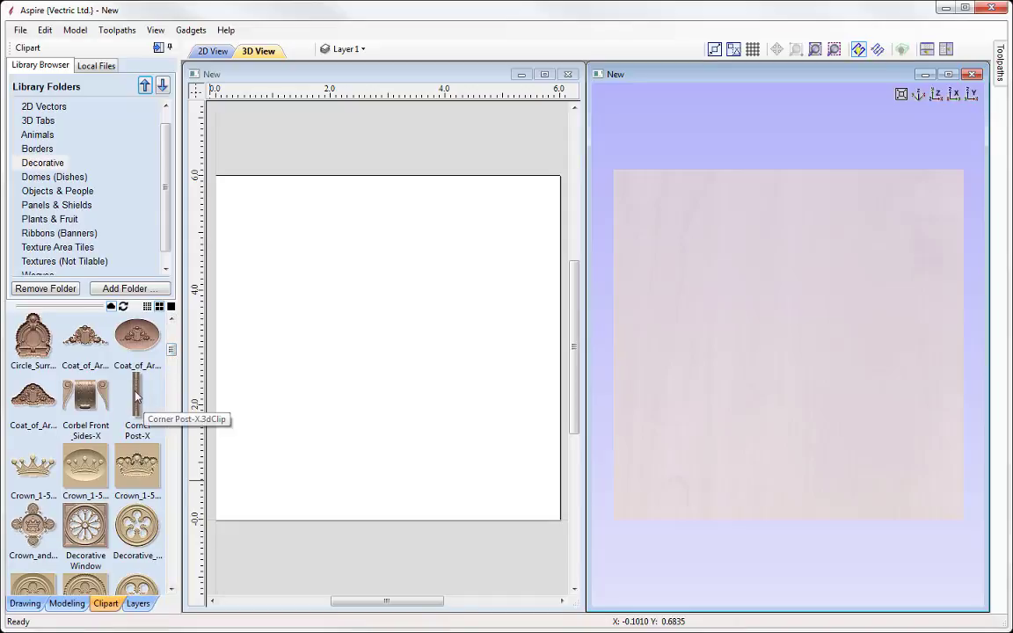
double_click(136, 396)
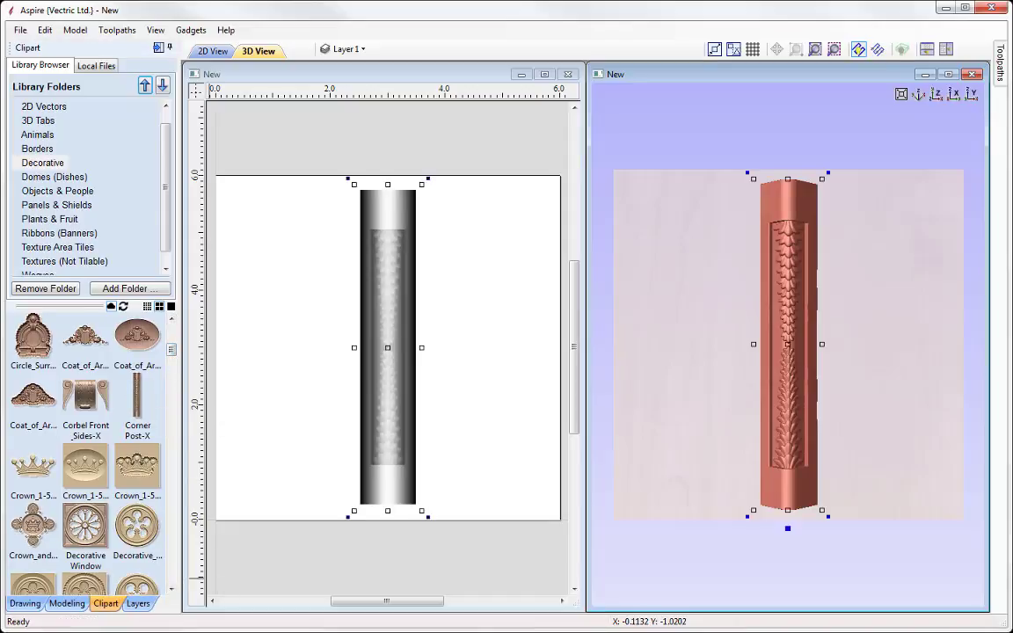
click(67, 603)
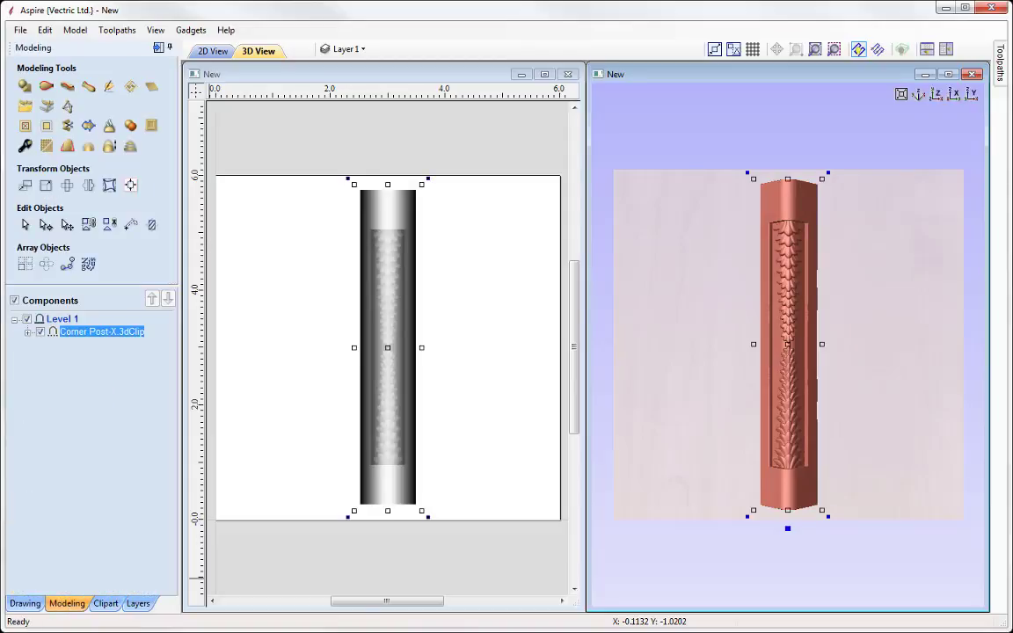
- Ungroup Corner Post-X and hide its Round Outer and Wedge V2 components
right_click(98, 338)
click(141, 431)
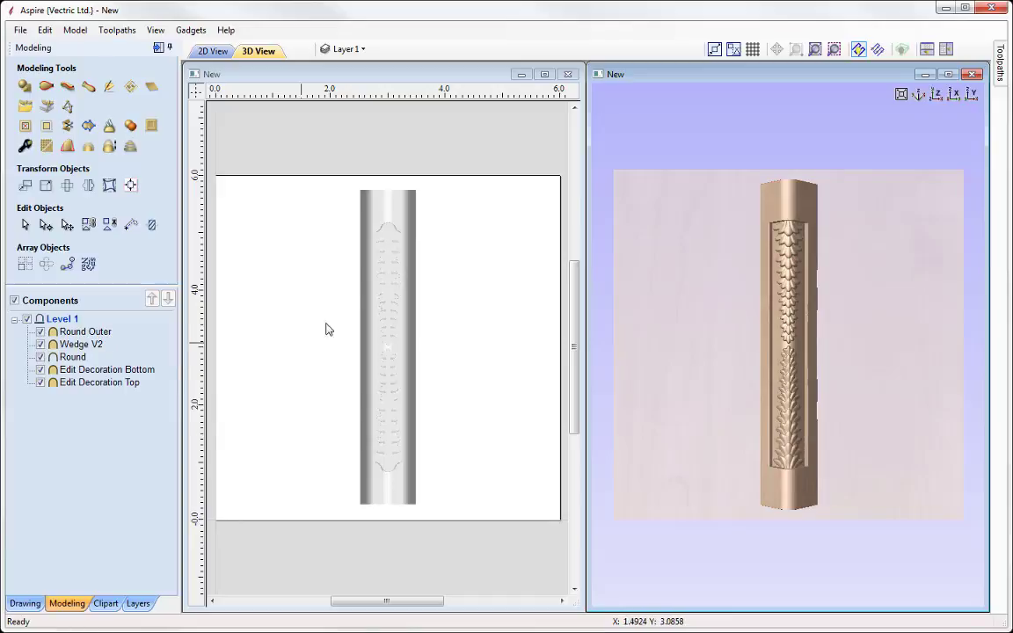
click(40, 332)
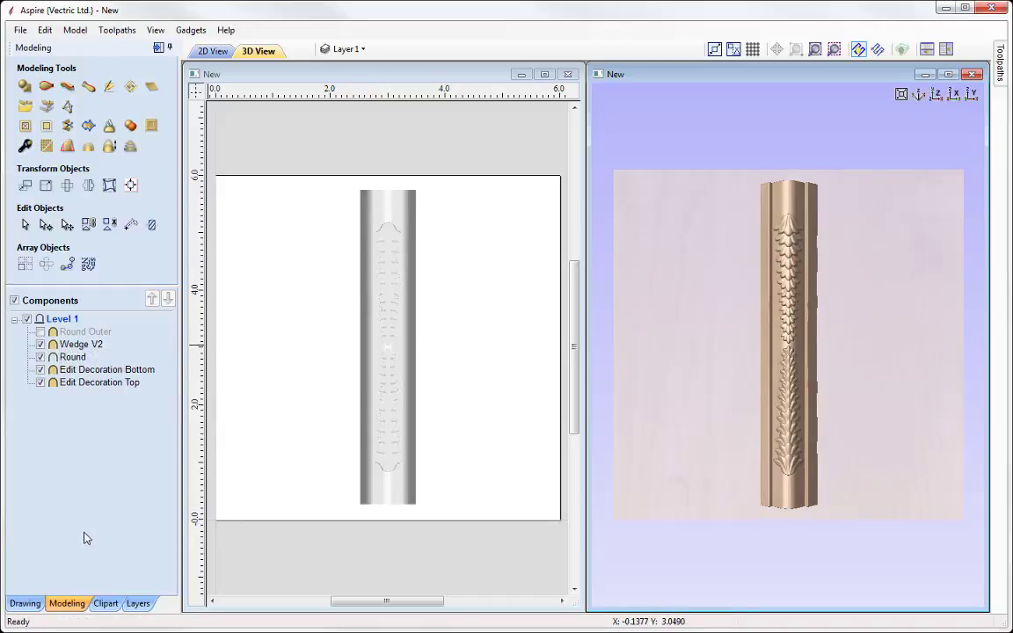
click(40, 345)
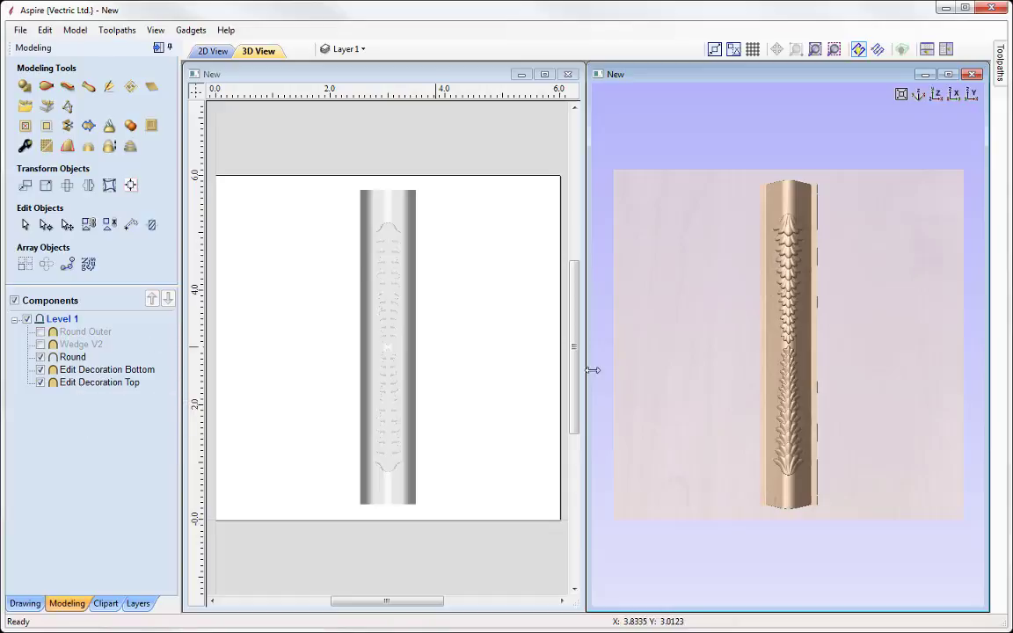
- Select Round through Edit Decoration Top together and bring up their context menu
click(82, 383)
shift+click(76, 360)
right_click(66, 365)
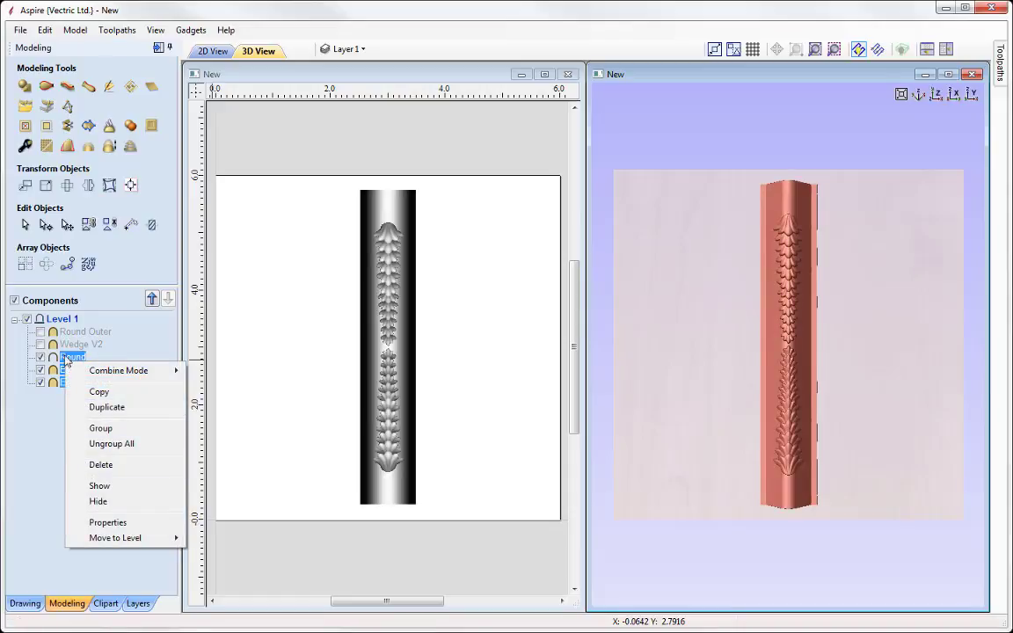
- Group the three selected parts, then start exporting the group as 3D clipart and cancel
click(118, 430)
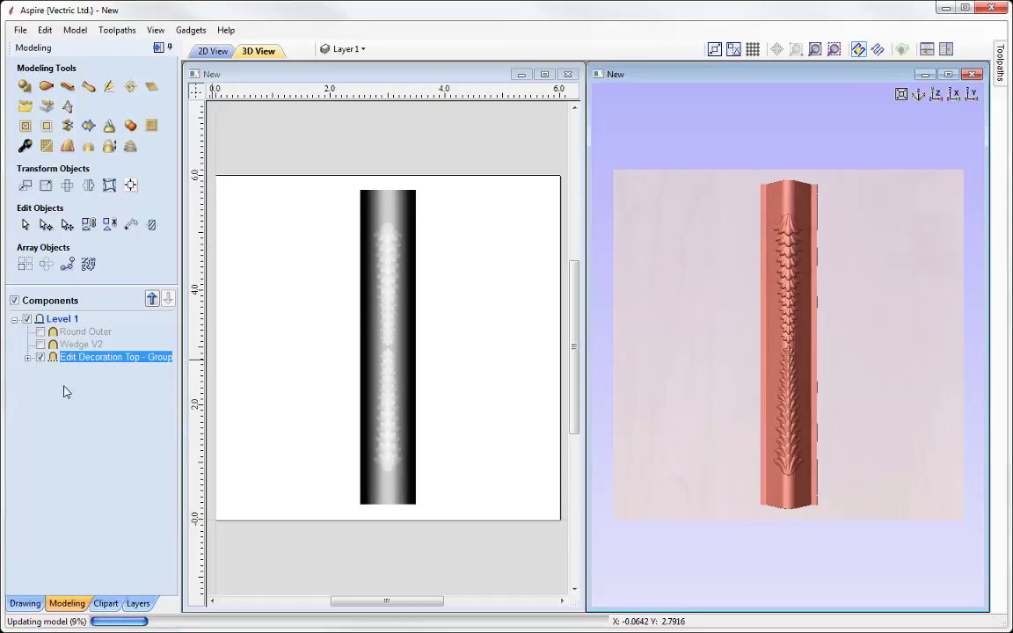
right_click(81, 363)
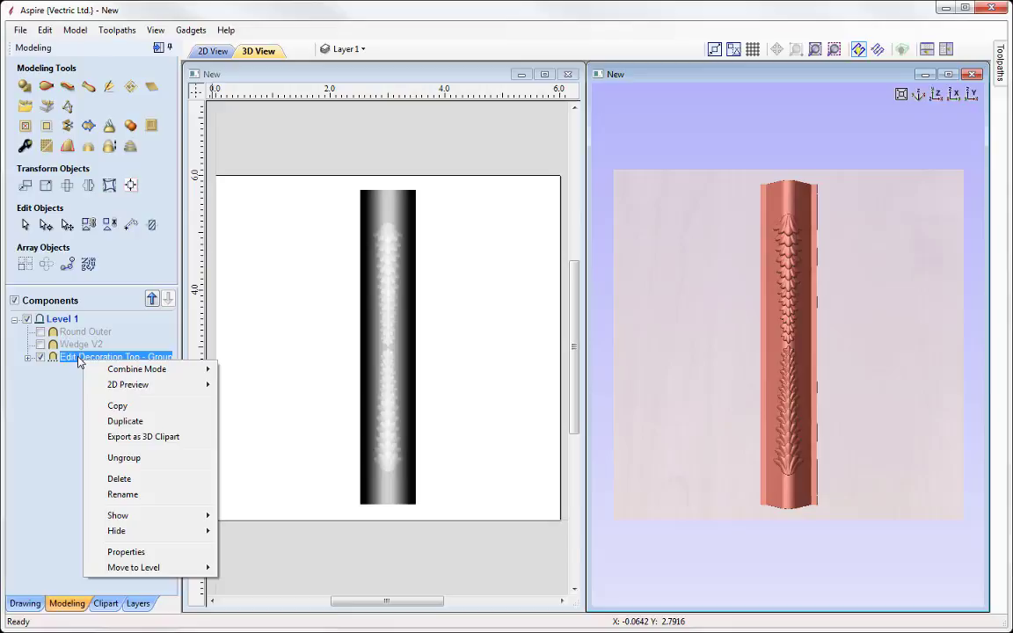
click(171, 445)
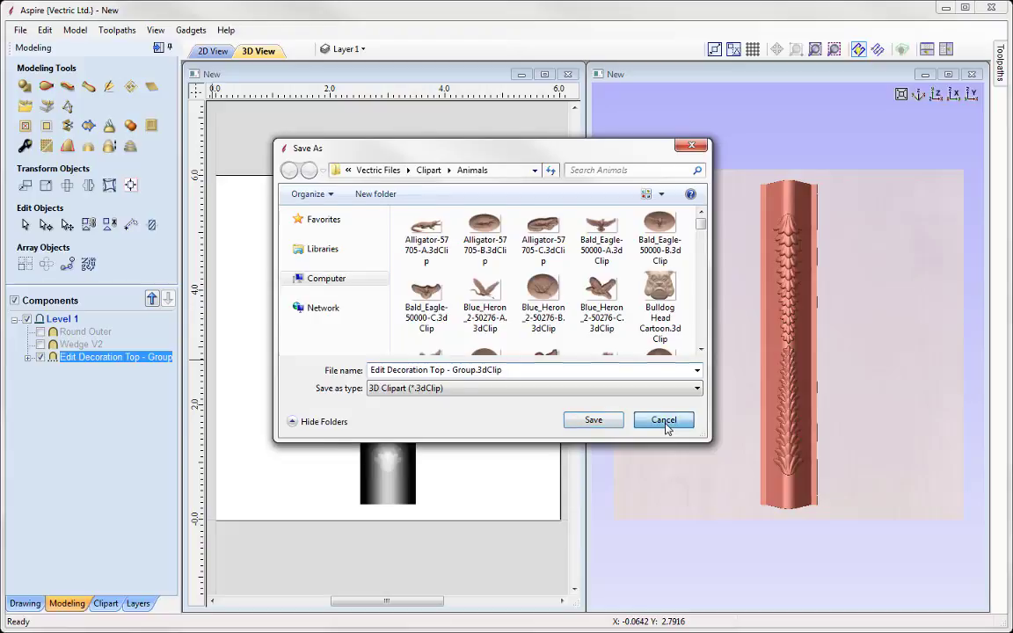
click(664, 420)
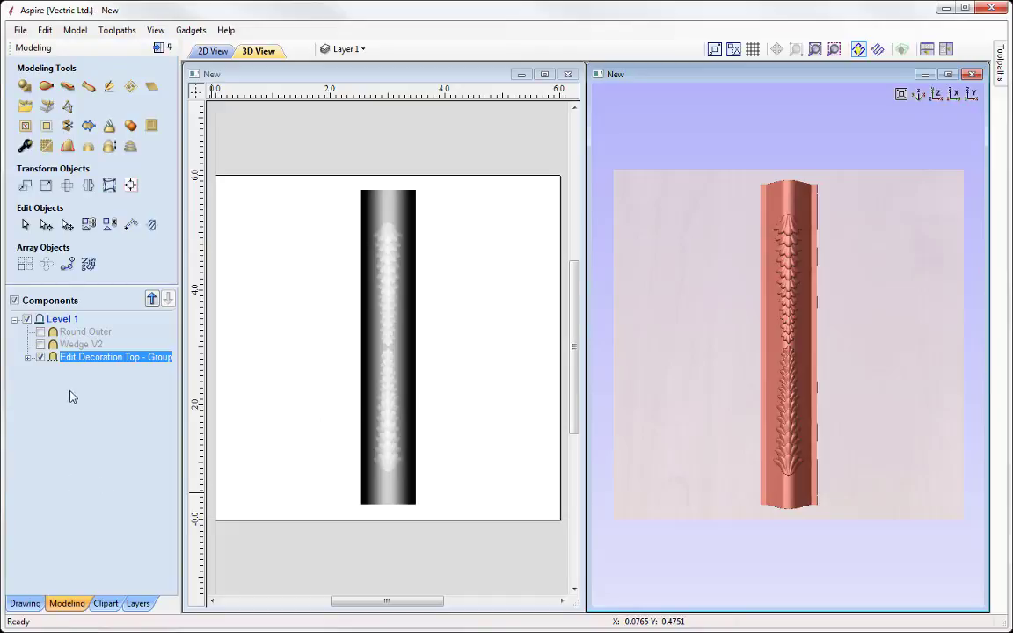
- Delete all corner post components, then browse the Texture Area Tiles clipart thumbnails
shift+click(79, 331)
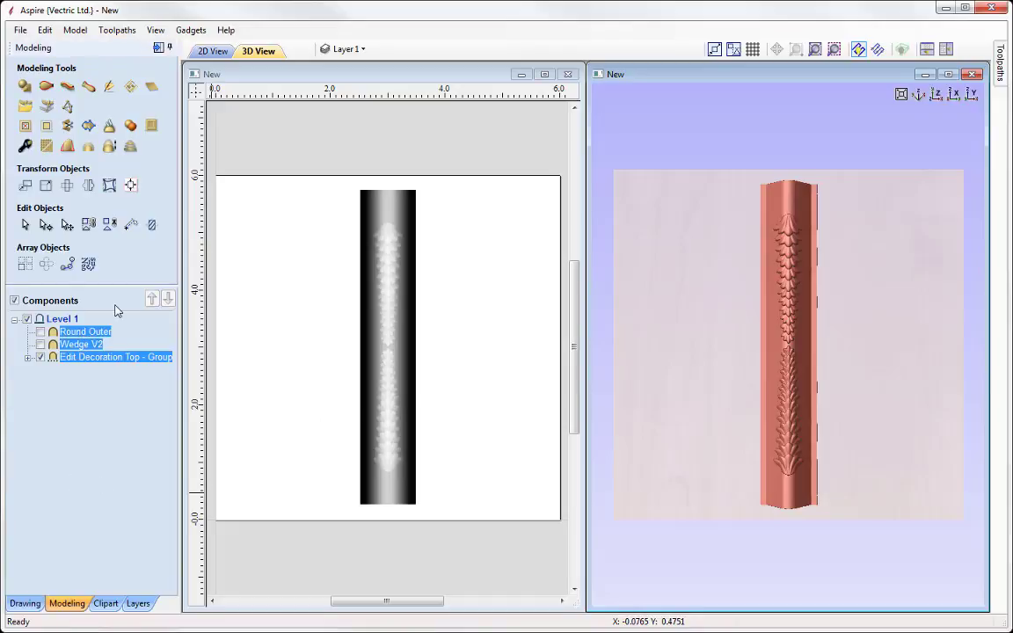
key(Delete)
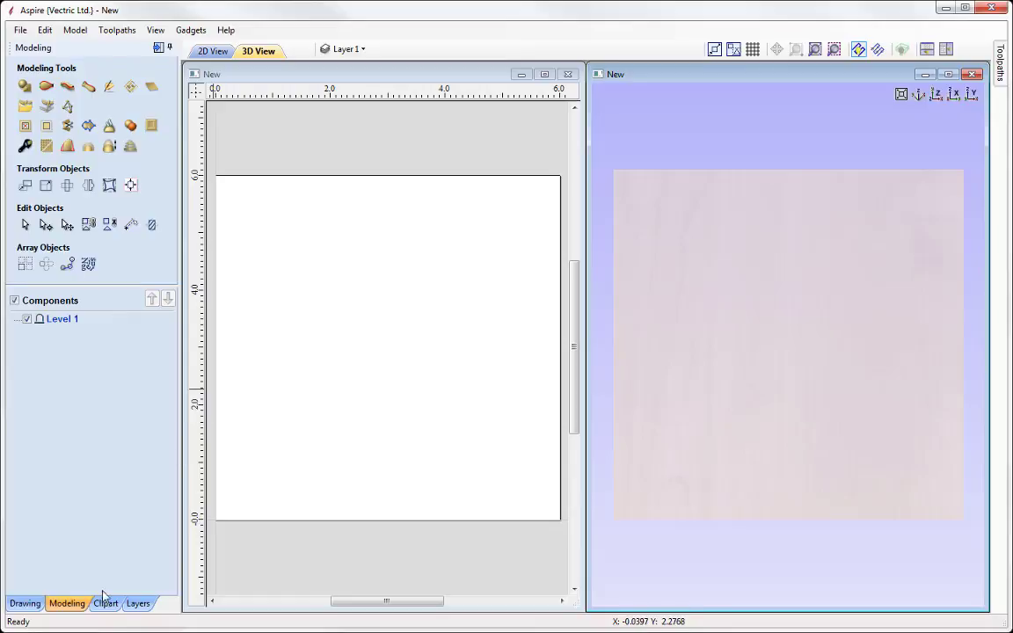
click(106, 603)
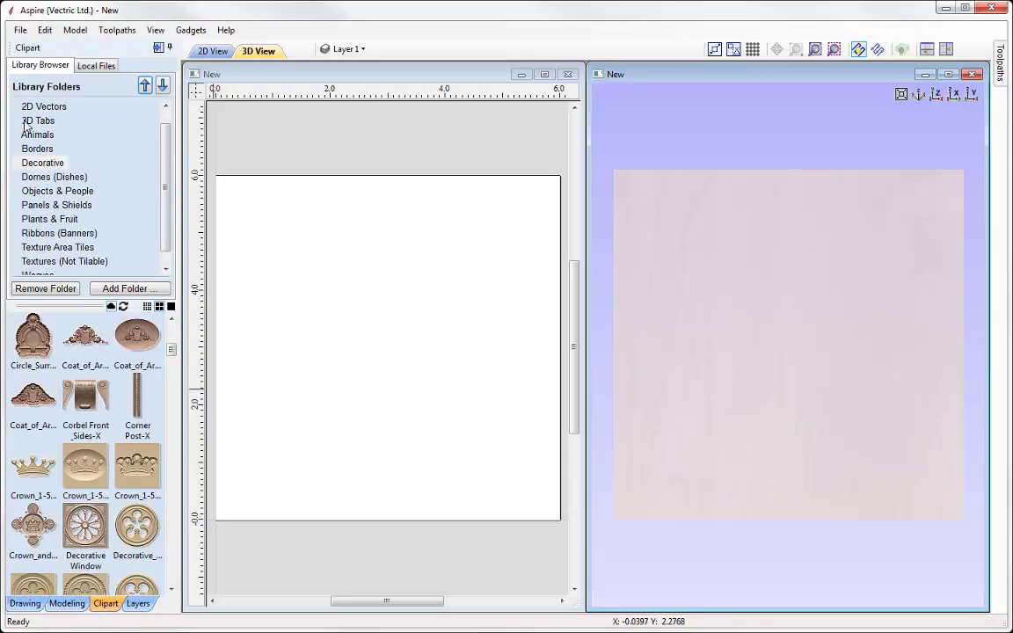
click(57, 248)
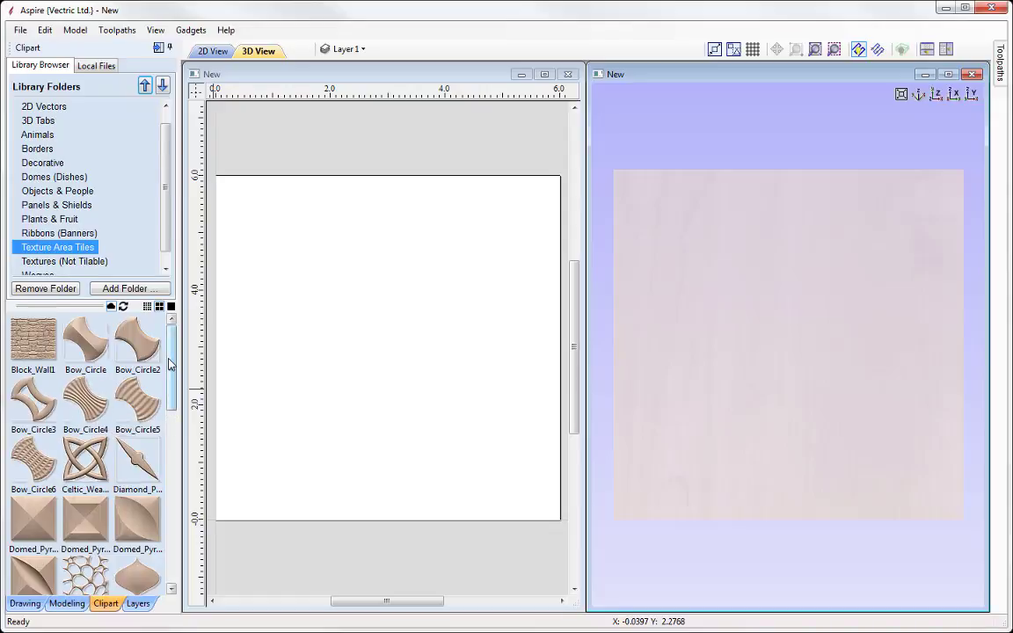
scroll(173, 383, down, 1)
mouse_move(173, 382)
mouse_down()
mouse_move(172, 537)
mouse_move(172, 376)
mouse_up()
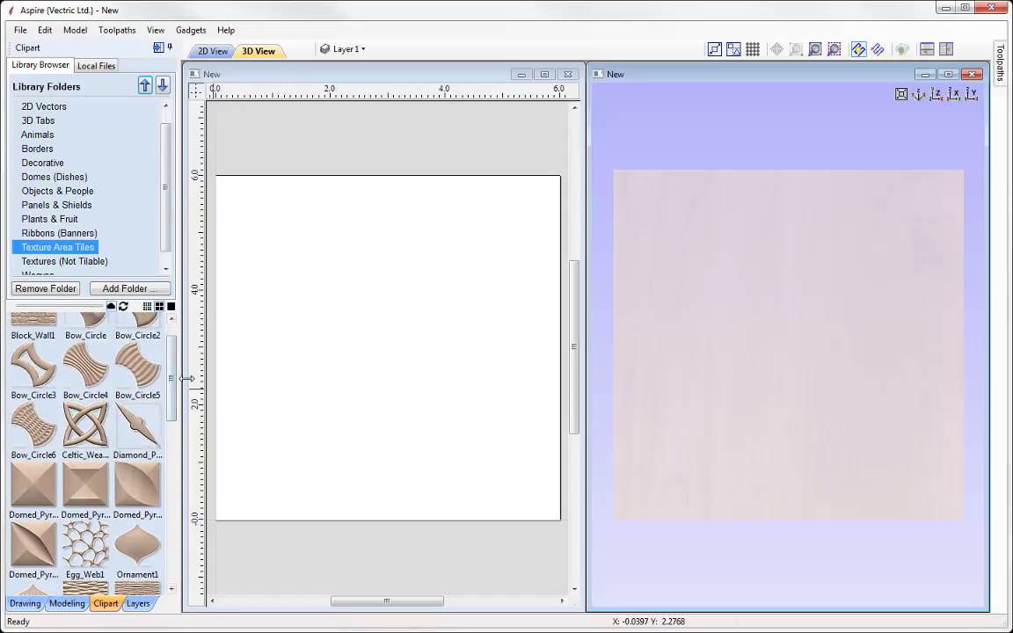
drag(175, 380, 174, 405)
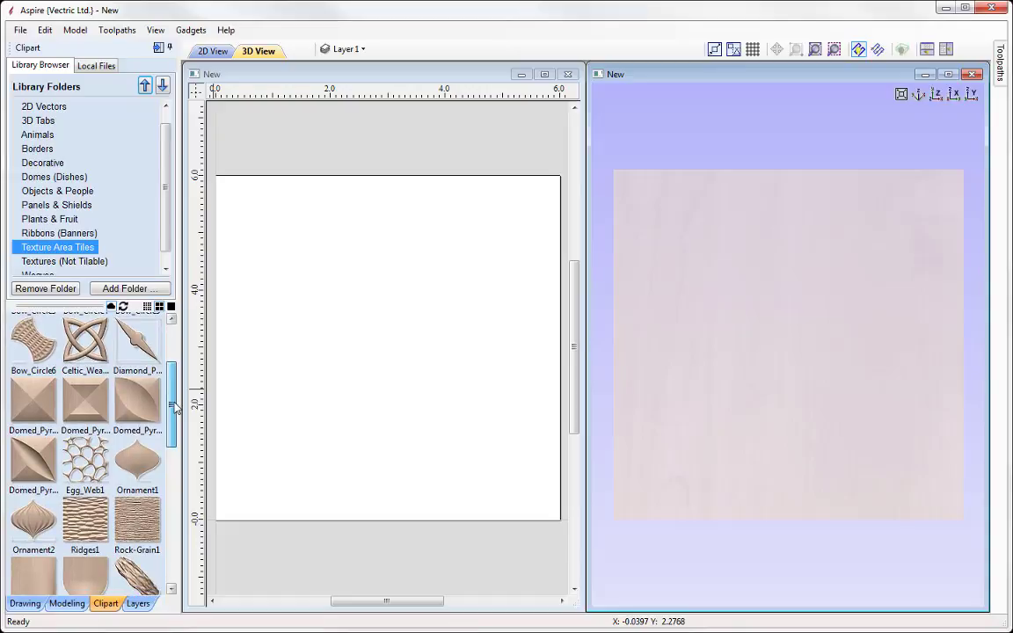
- Import the Egg_Web1 tile, shrink it to a small square and move it below the job's bottom-left corner
double_click(88, 471)
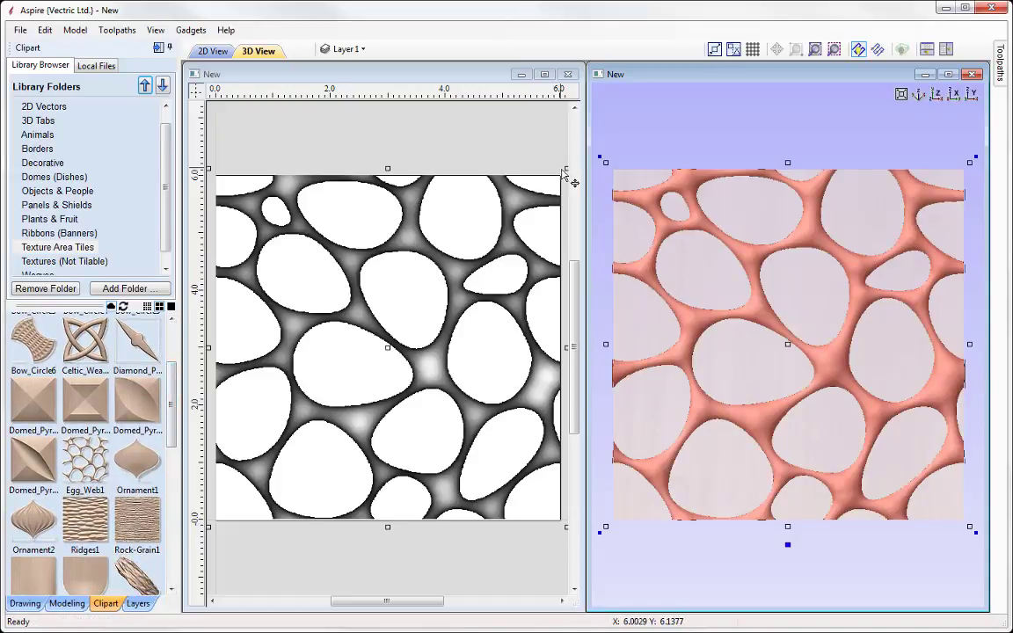
drag(566, 168, 440, 306)
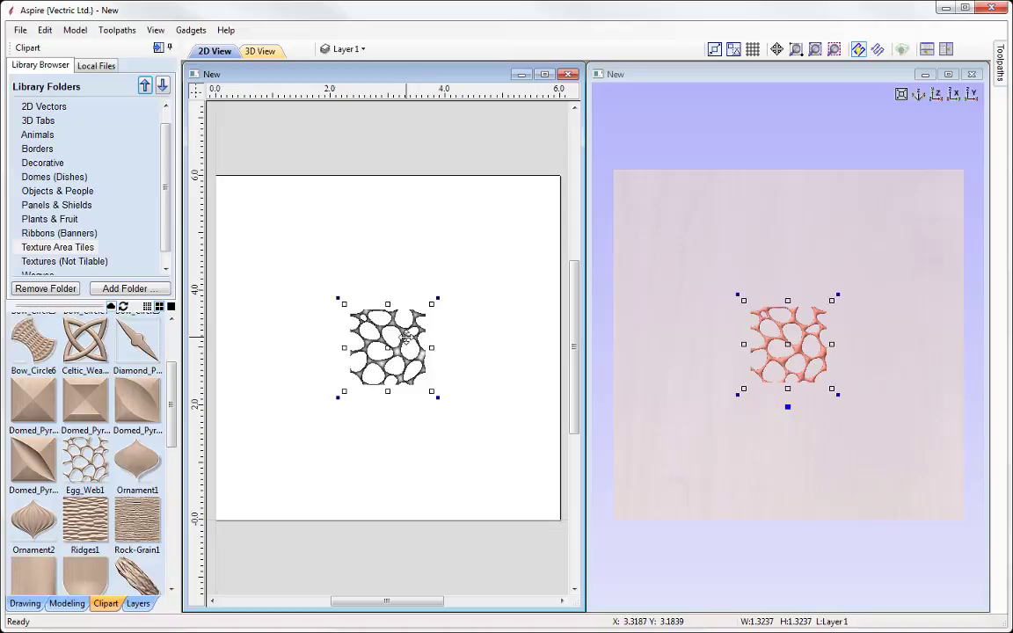
drag(384, 346, 253, 562)
- Tile Egg_Web1 across the whole job as a textured area
click(65, 603)
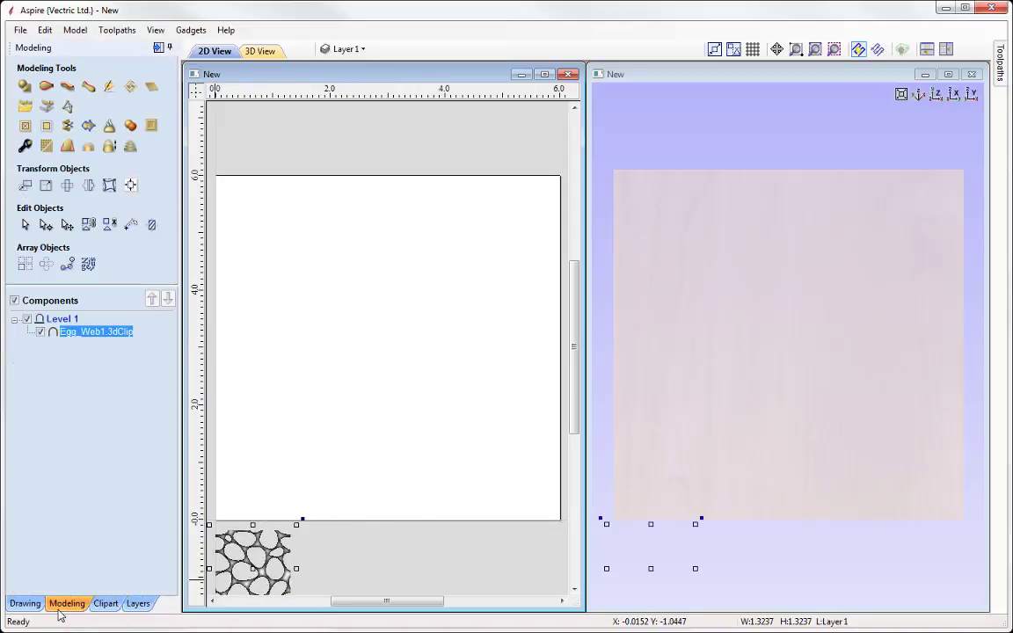
click(131, 87)
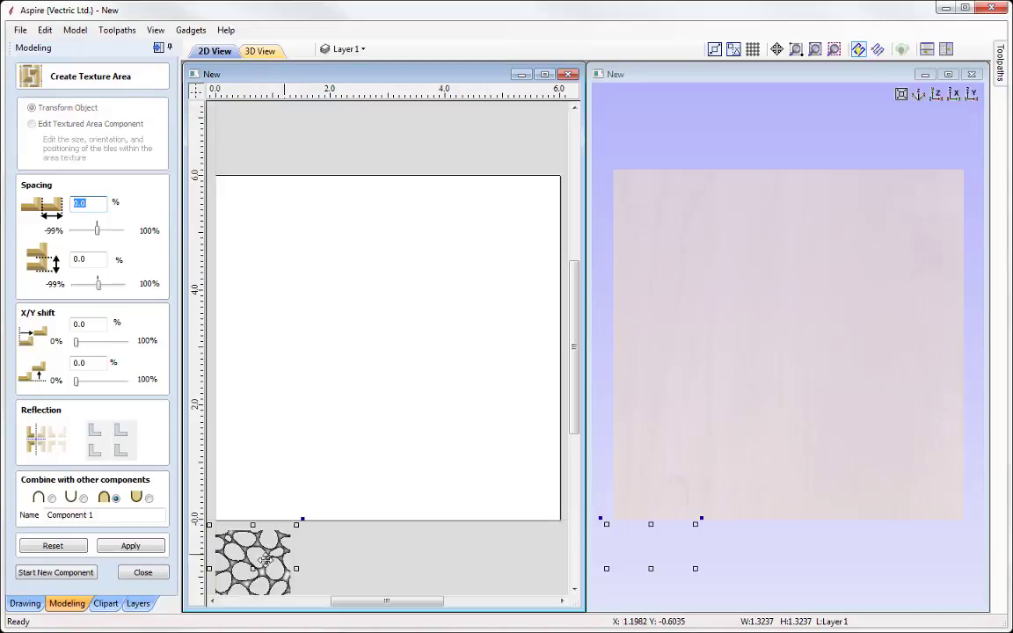
click(130, 546)
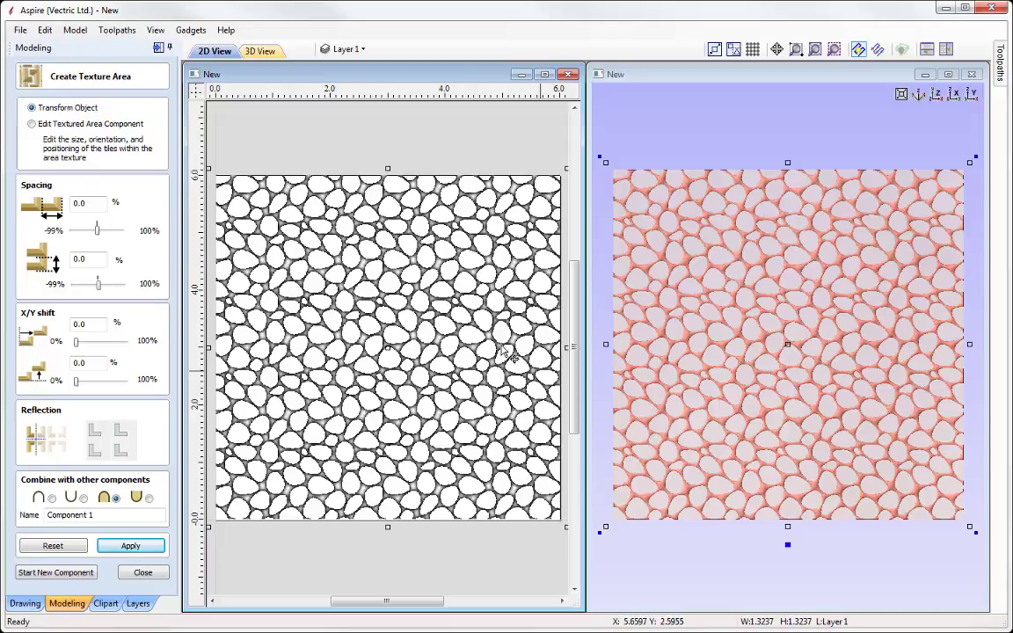
click(142, 572)
- Delete both the textured area and the Egg_Web1 tile
mouse_move(106, 336)
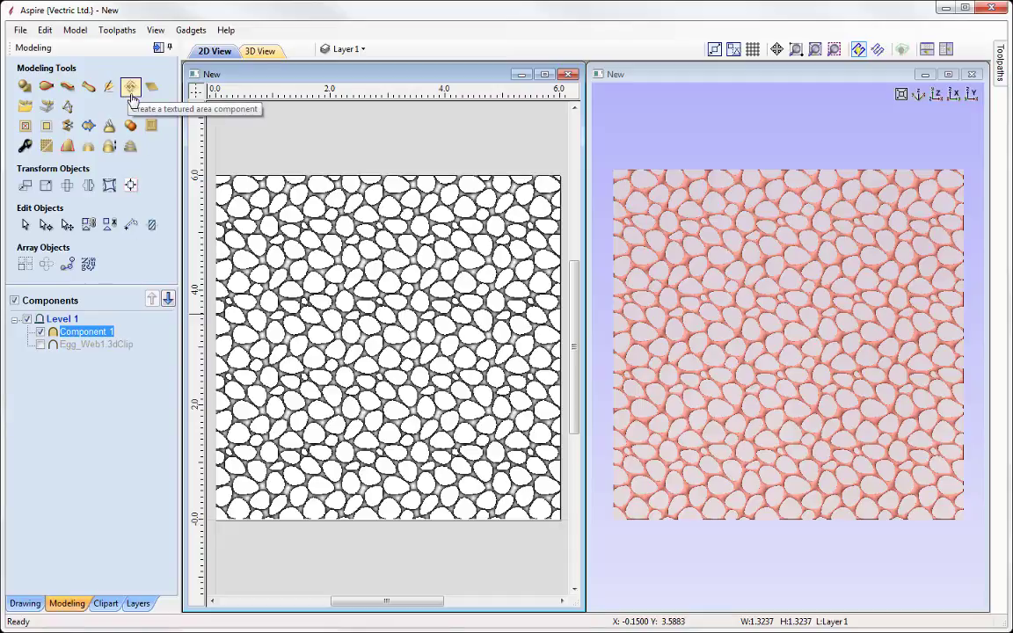
shift+click(95, 344)
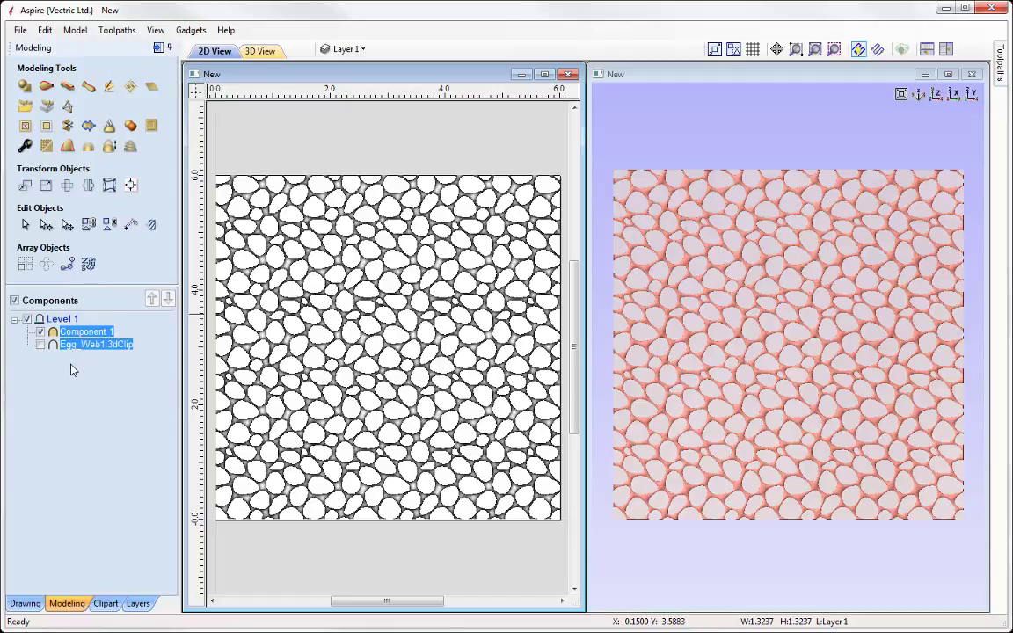
key(Delete)
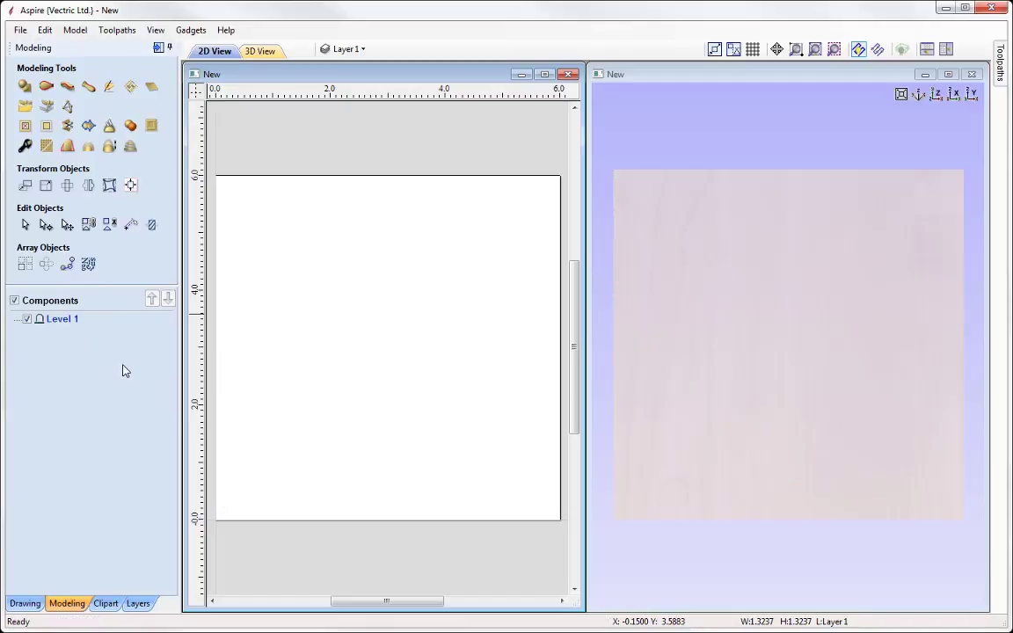
- Import the Grain 5 texture from the Textures (Not Tilable) clipart folder
click(105, 603)
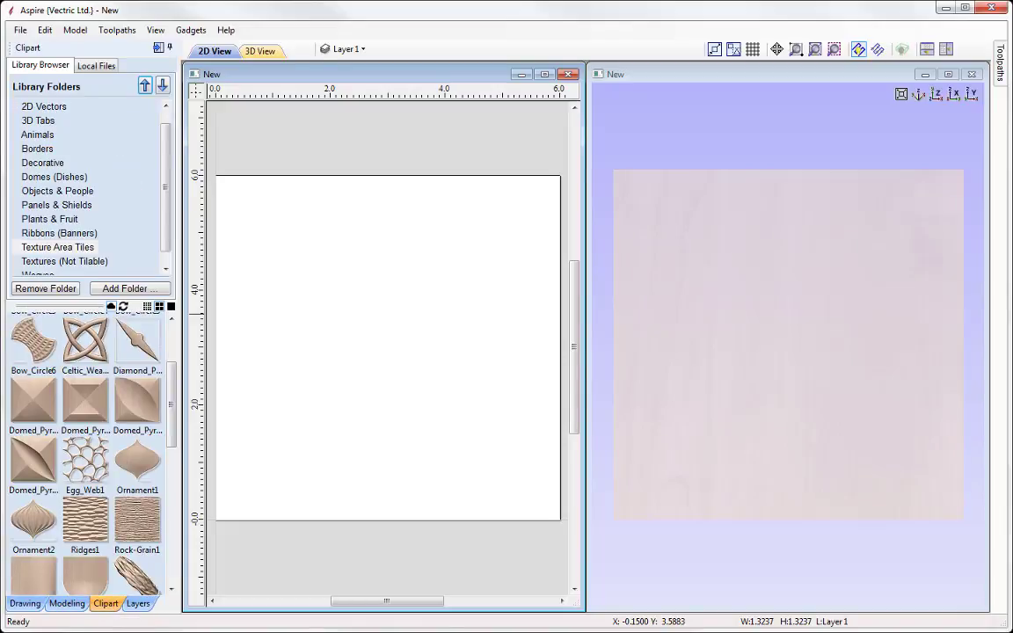
scroll(146, 172, down, 1)
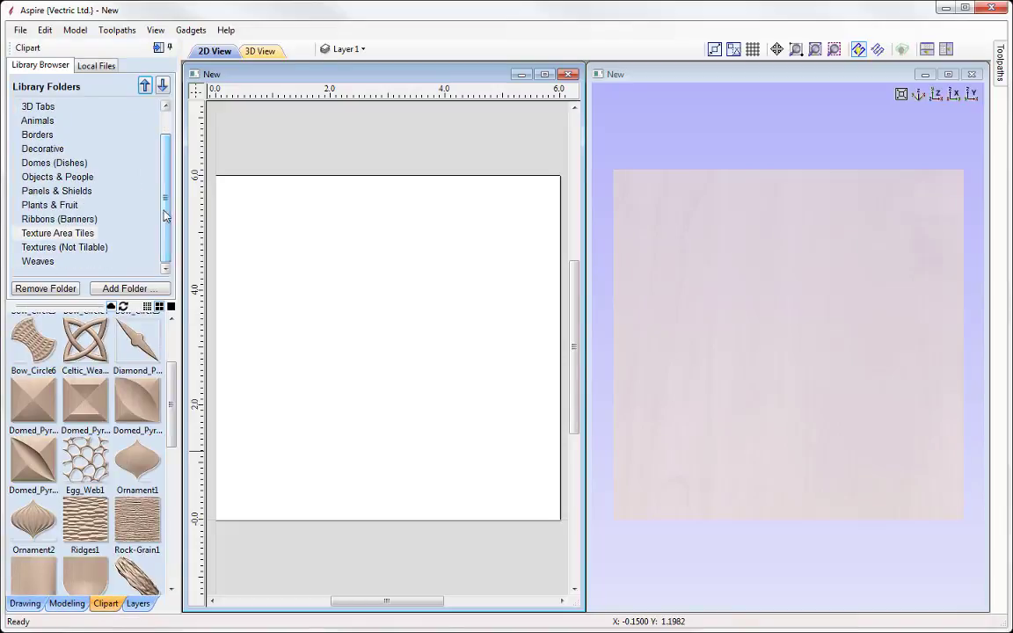
click(35, 247)
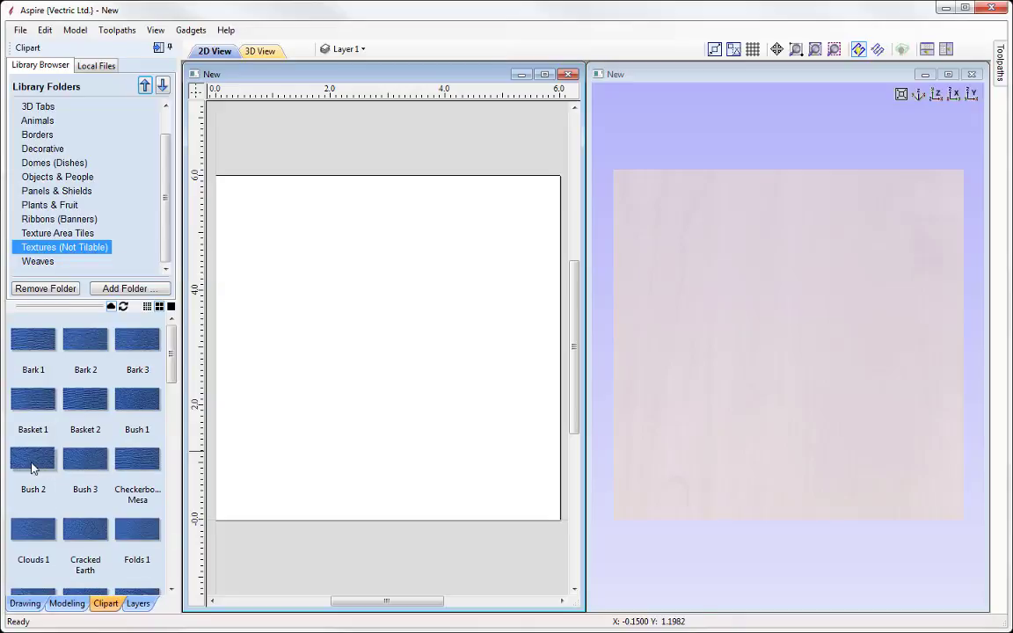
drag(171, 342, 172, 457)
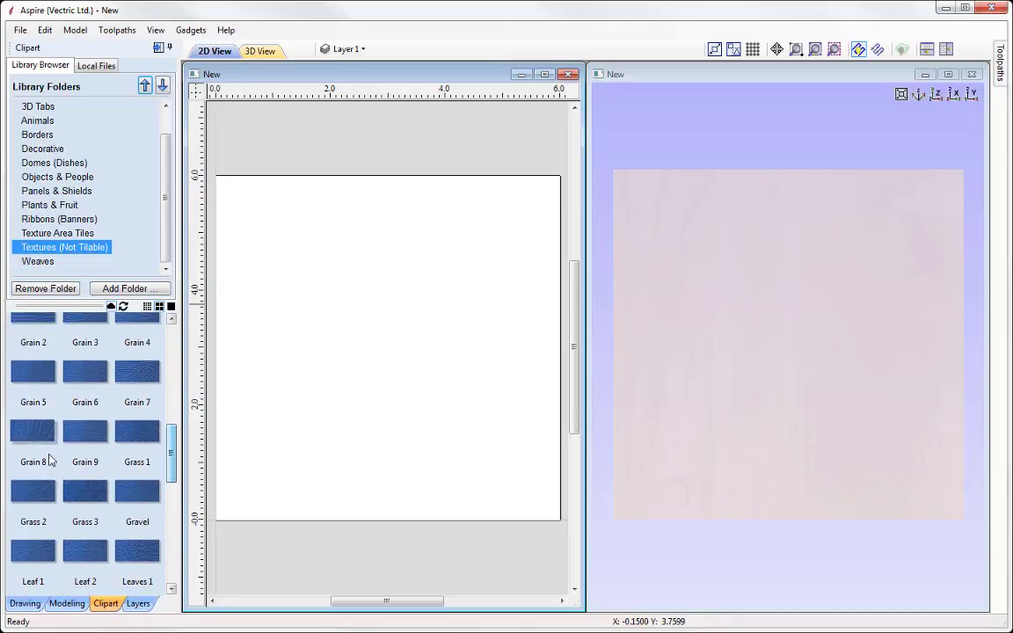
double_click(33, 383)
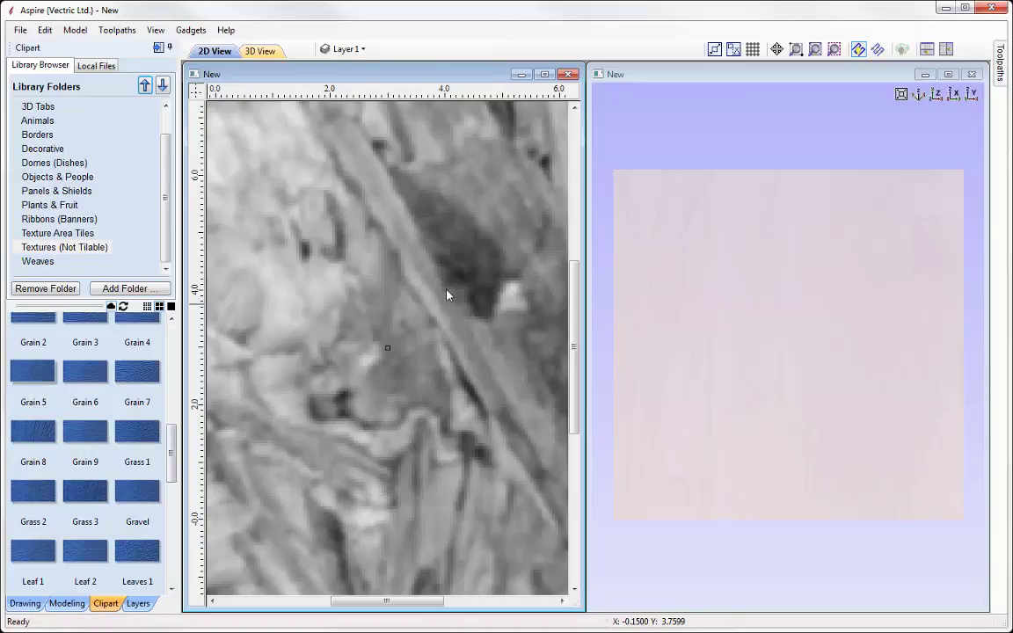
- Shrink the Grain 5 texture to about 5.51 × 2.77 inches
scroll(396, 299, down, 4)
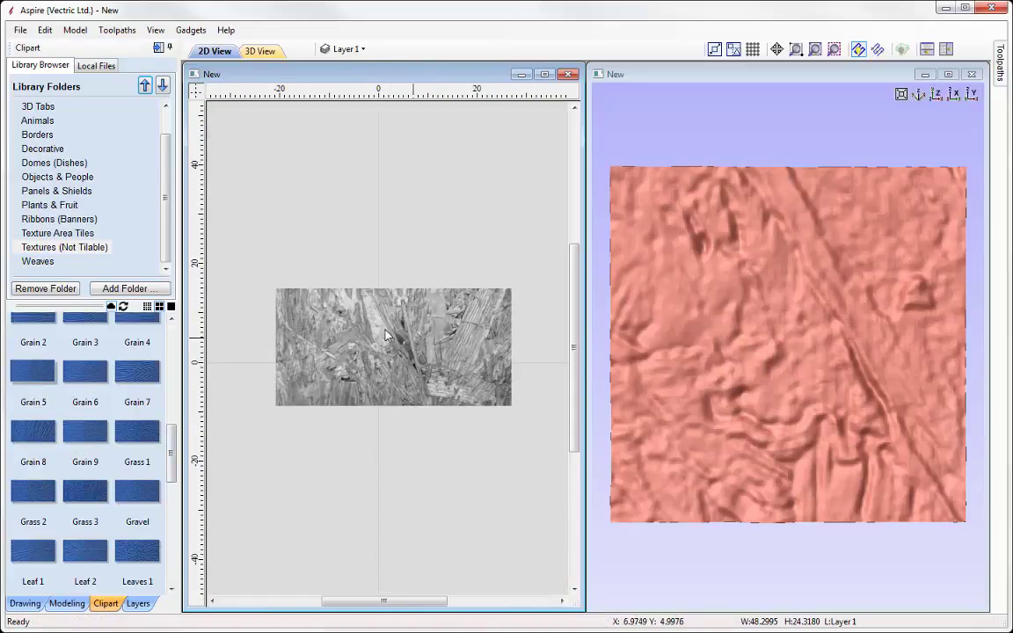
scroll(387, 334, up, 2)
scroll(288, 283, down, 1)
click(343, 301)
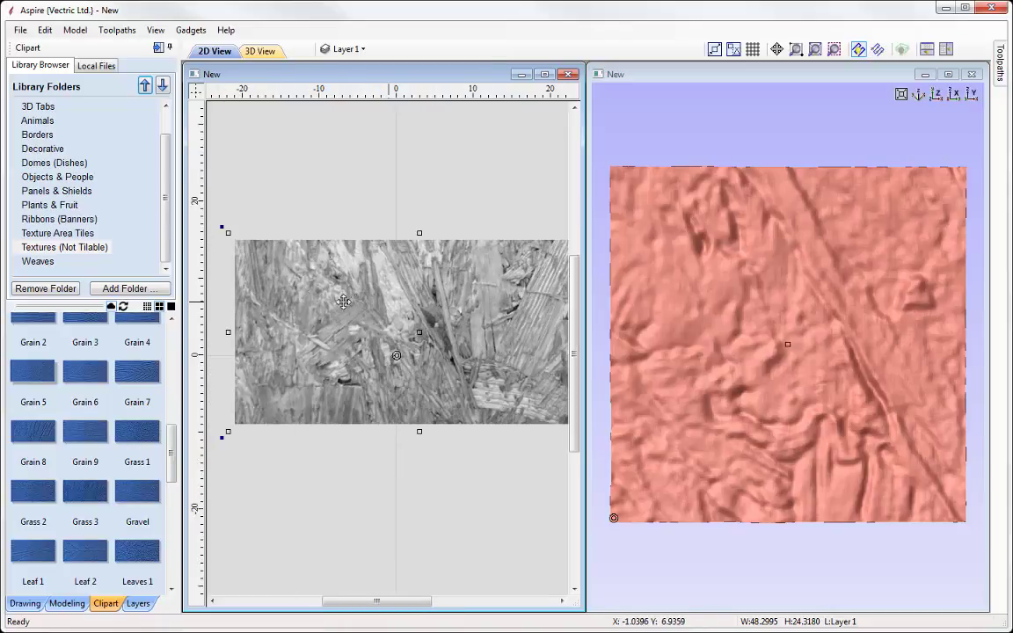
click(209, 214)
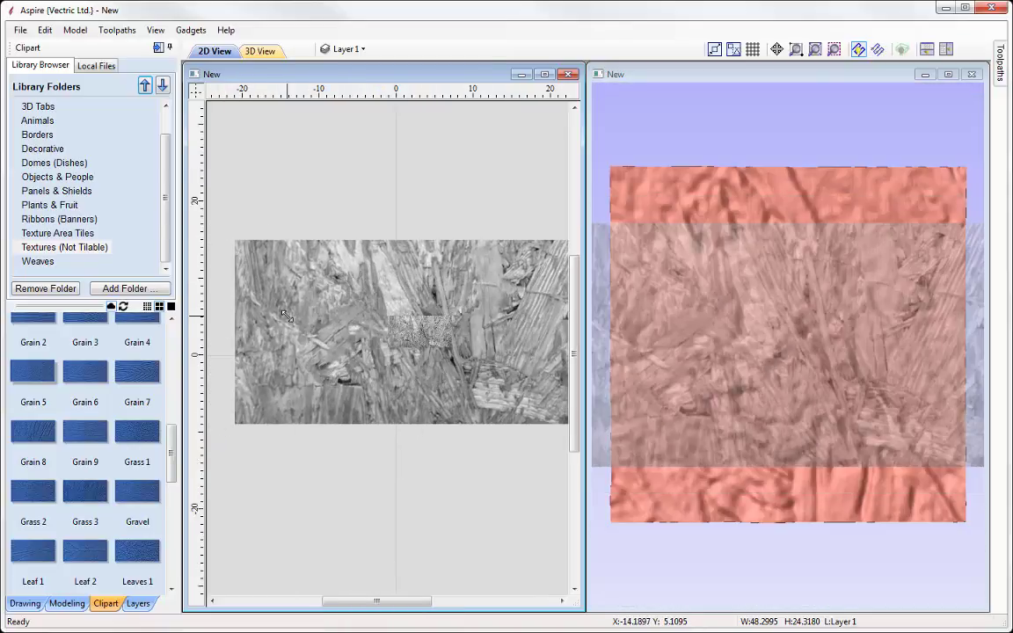
scroll(422, 333, down, 3)
click(413, 340)
scroll(414, 339, up, 3)
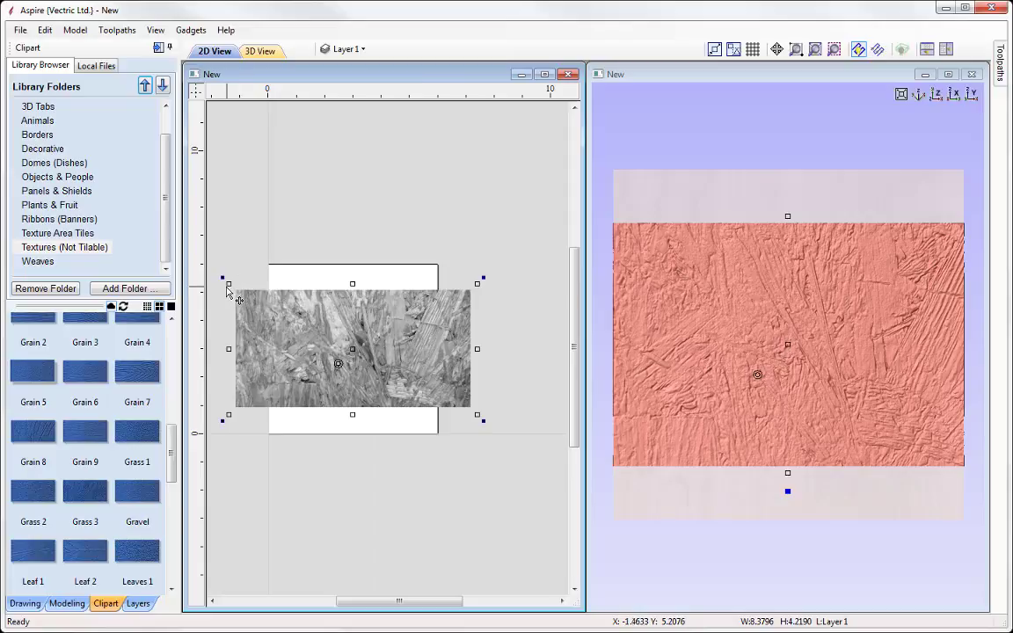
drag(228, 284, 270, 304)
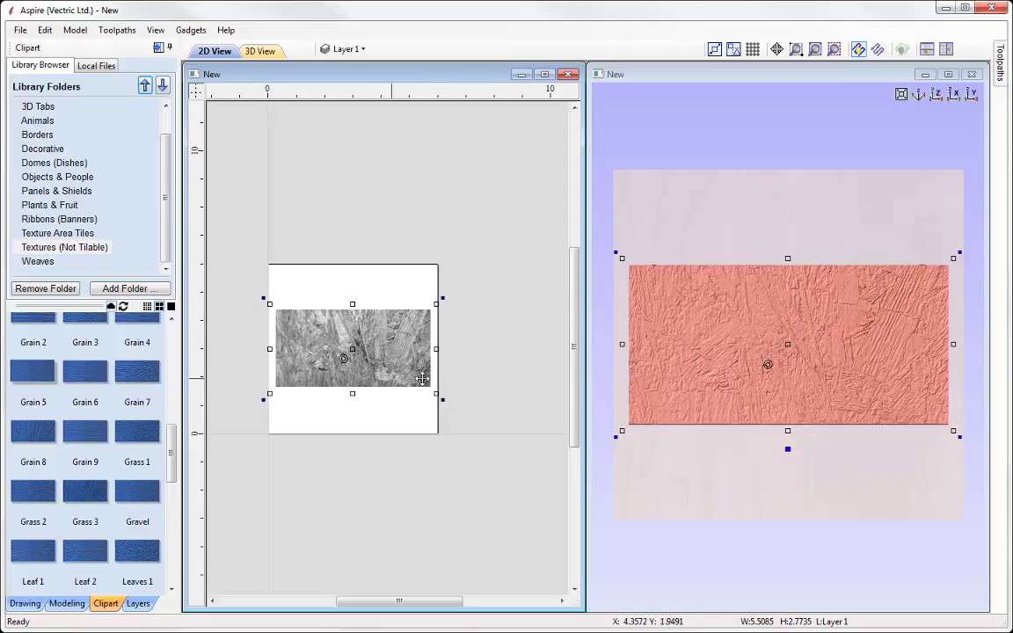
- Inspect the relief in a tilted 3D view, then delete the Grain 5 texture
click(823, 226)
drag(823, 226, 958, 147)
click(938, 98)
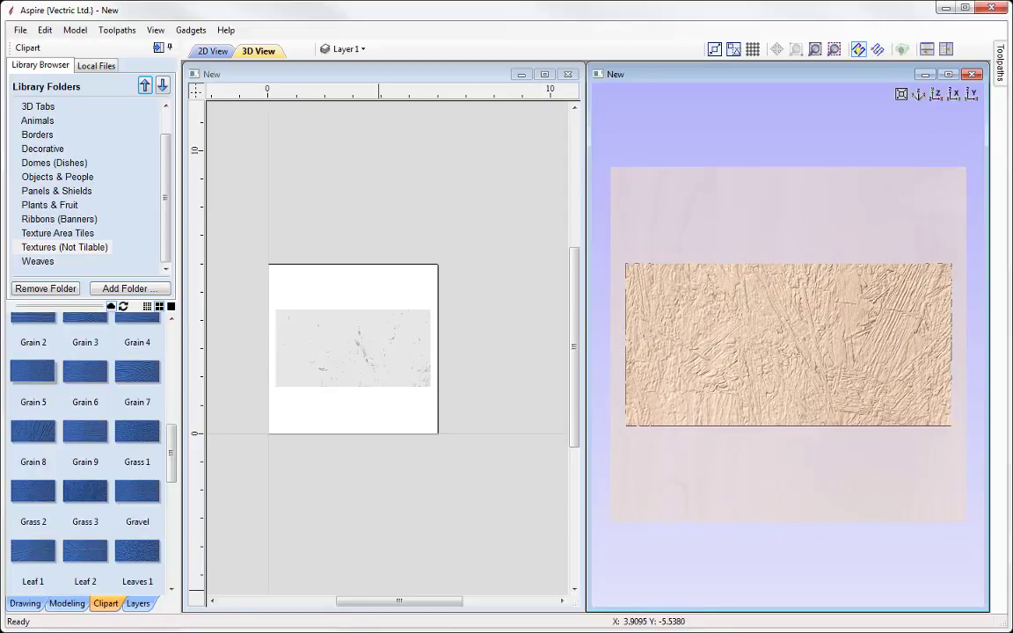
click(322, 378)
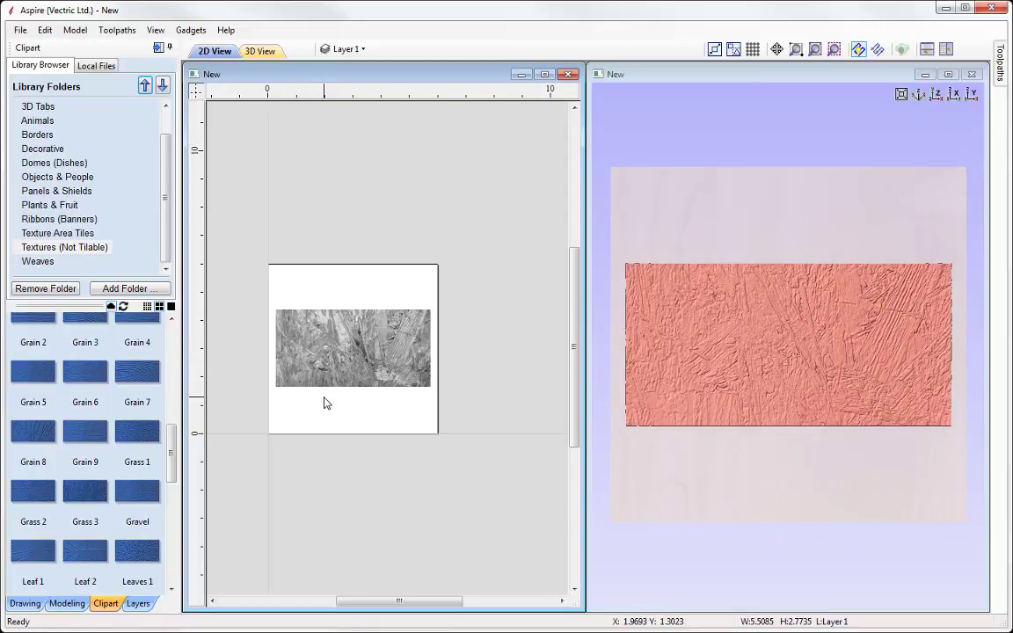
key(Delete)
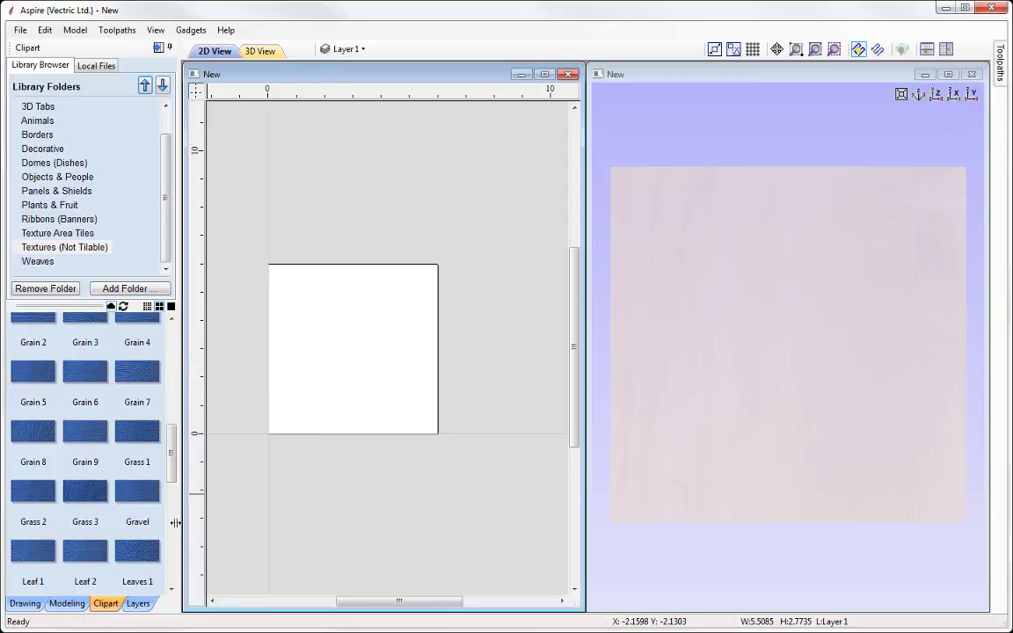
click(26, 603)
- Open Ribbon1-V.crv3d, discarding the unsaved empty job
key(F6)
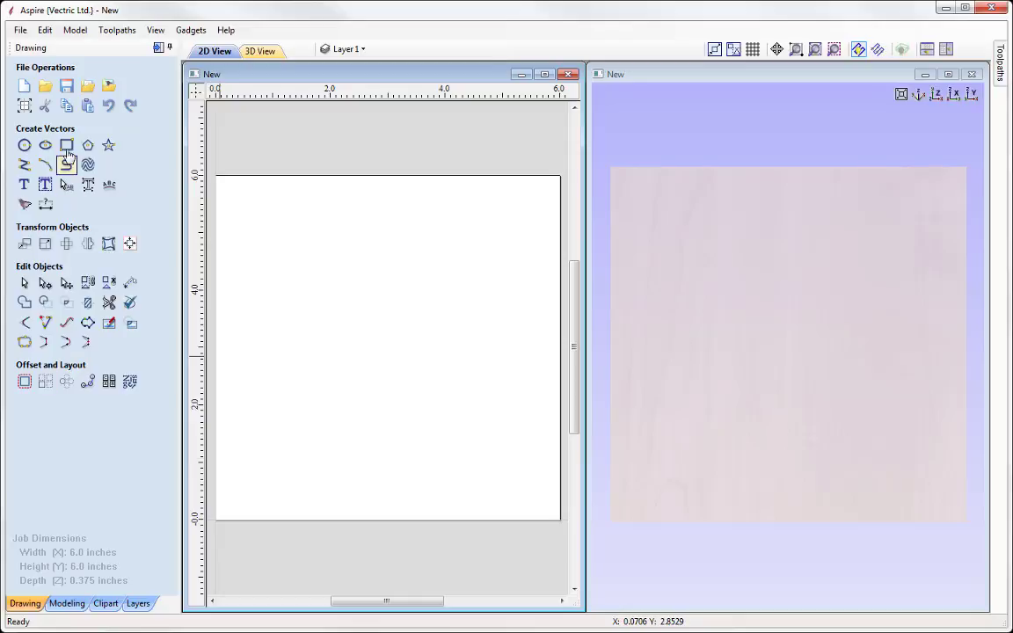
click(46, 88)
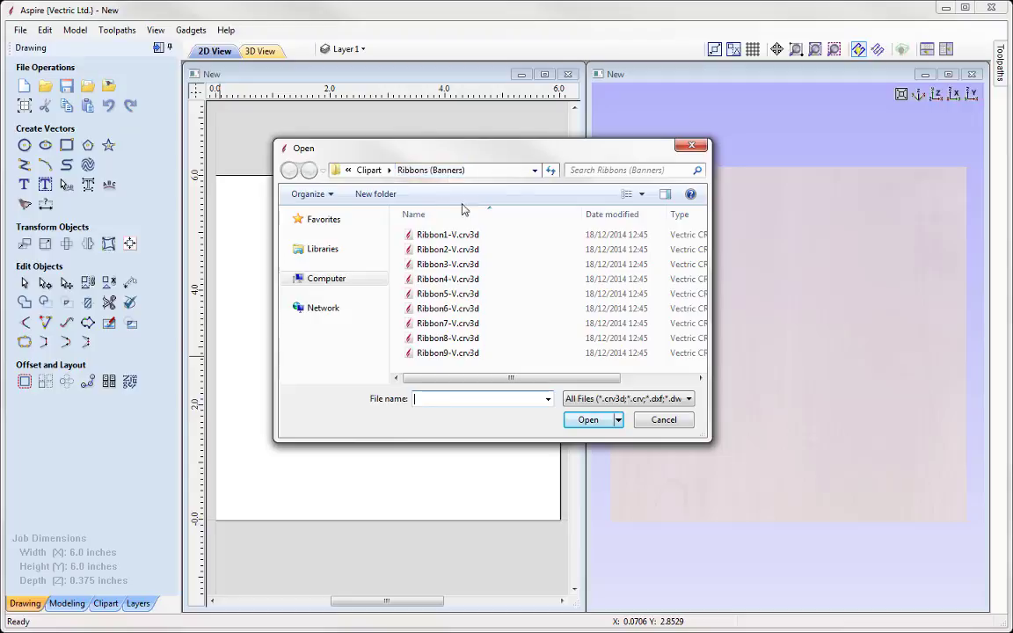
double_click(453, 237)
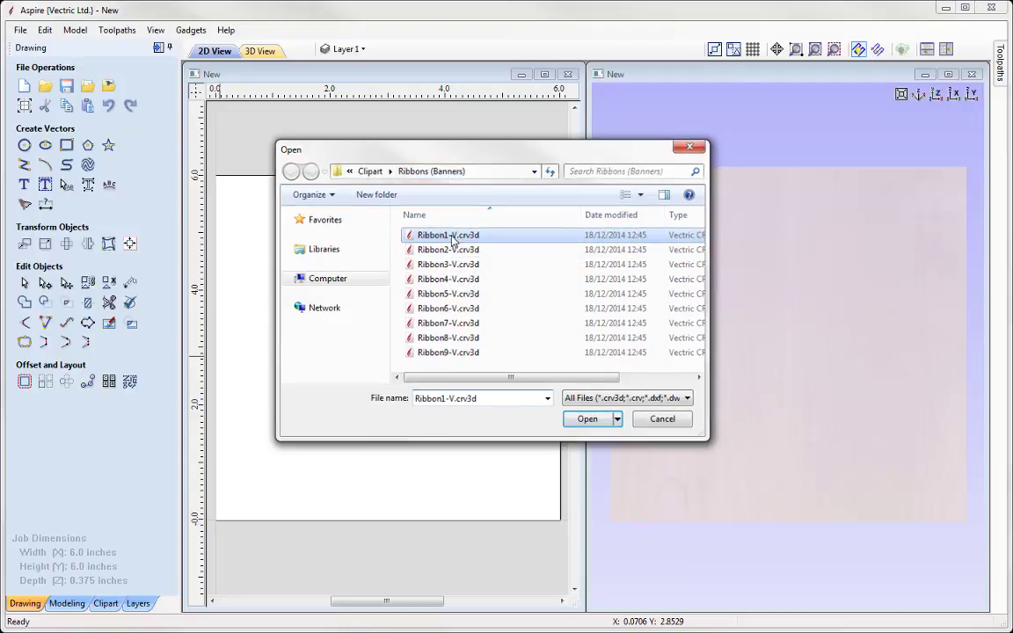
click(506, 357)
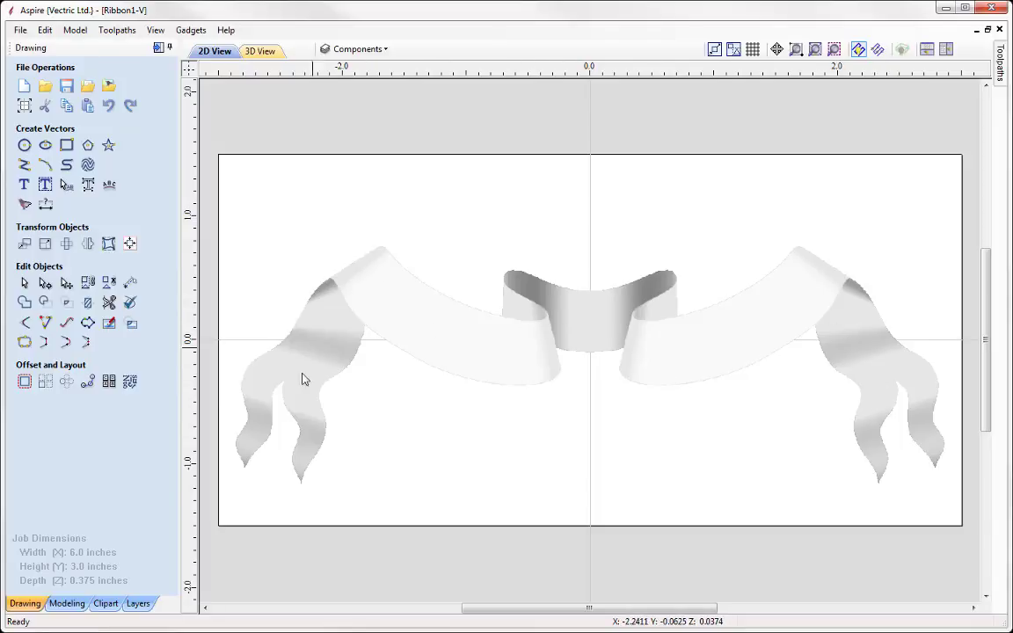
- Tile the 2D and 3D views and select the Ribbon Parts Safe and Ribbon 1 Group- Baked components
click(927, 50)
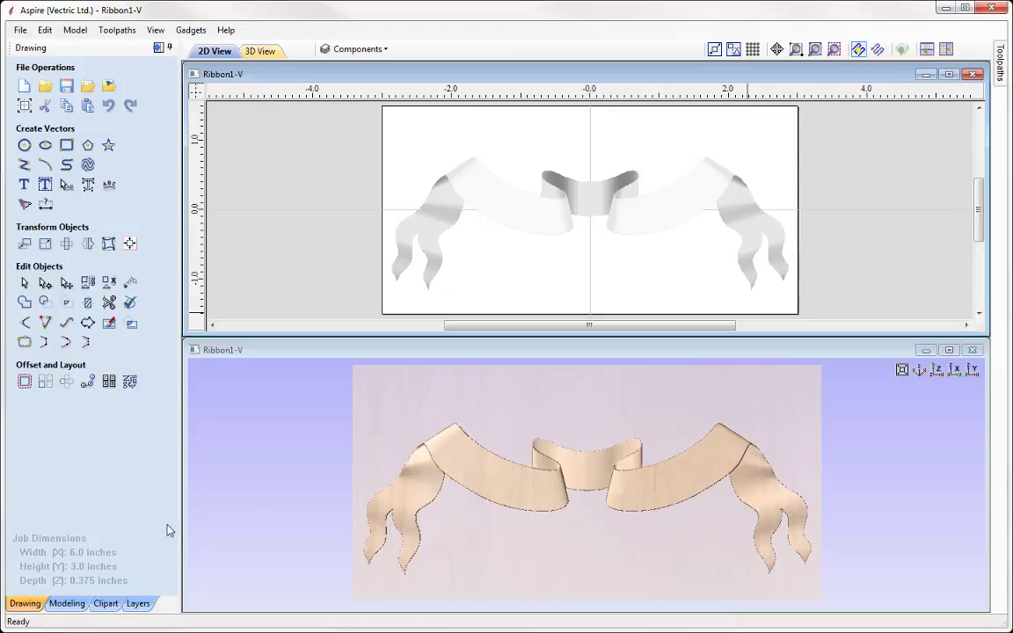
click(68, 604)
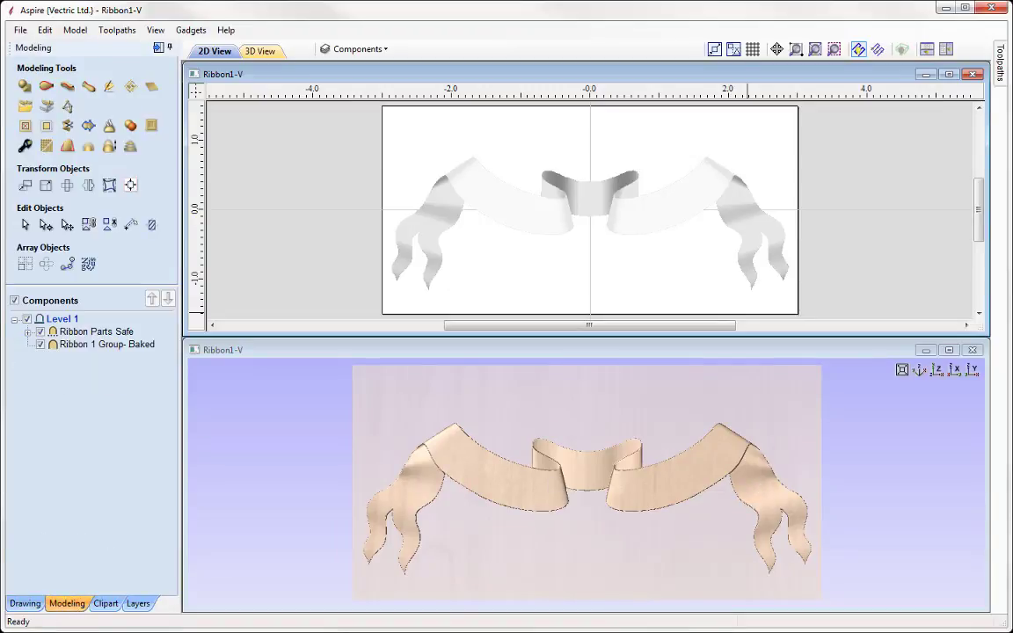
click(70, 332)
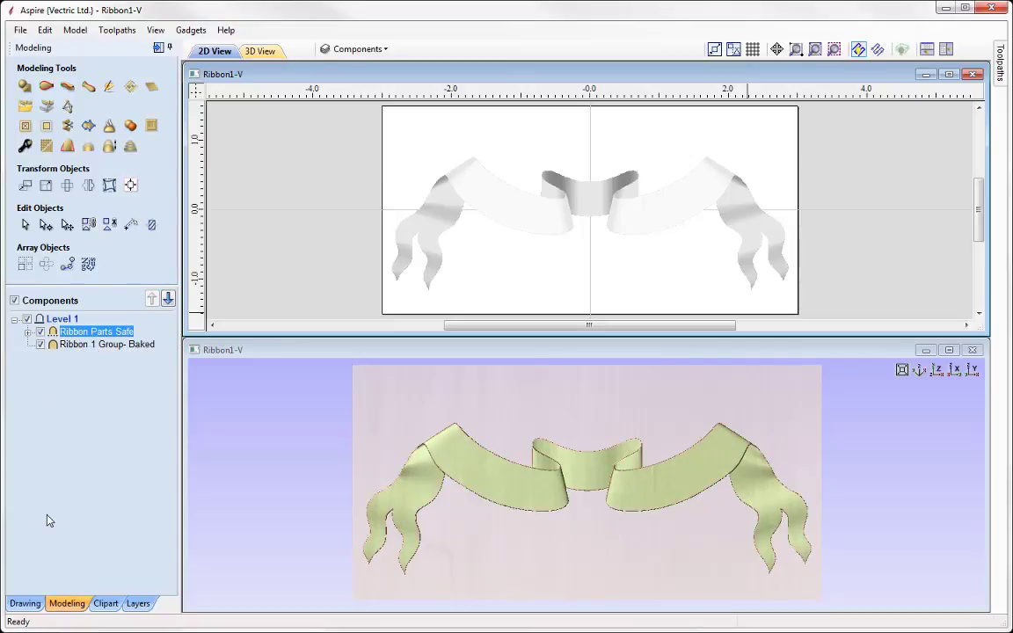
click(107, 344)
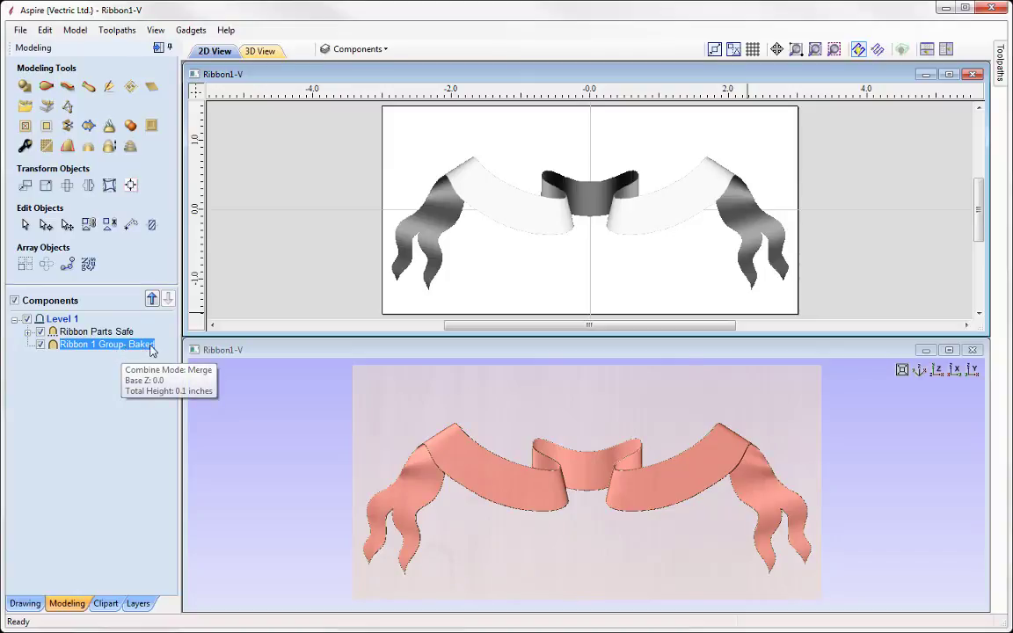
- Hide Ribbon 1 Group- Baked so only Ribbon Parts Safe shows in the 3D view
click(40, 331)
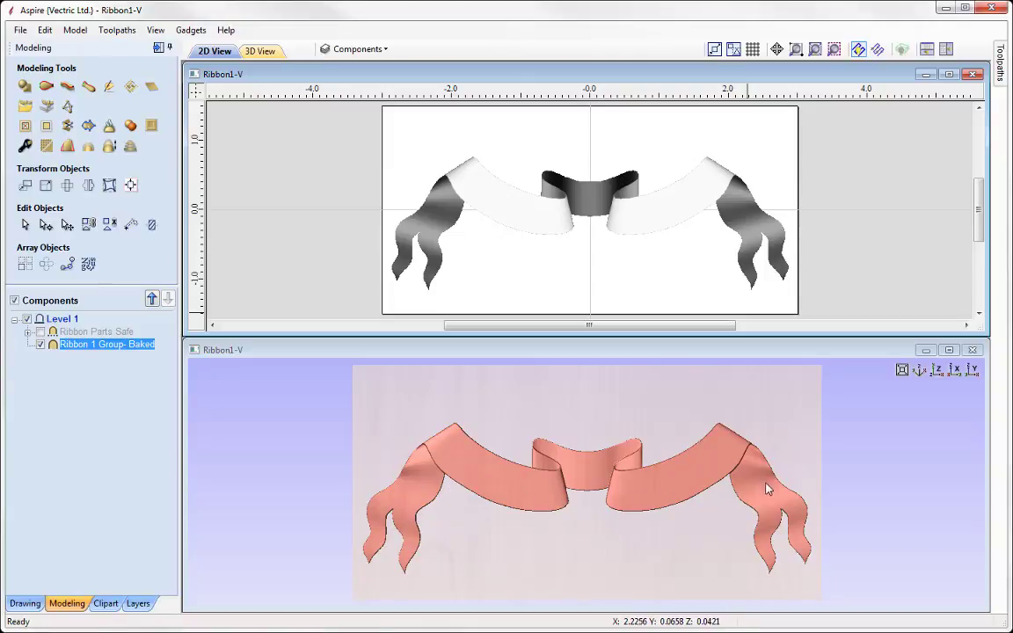
mouse_move(543, 541)
mouse_down()
mouse_move(464, 475)
mouse_move(398, 448)
mouse_move(530, 508)
mouse_move(656, 502)
mouse_move(537, 527)
mouse_up()
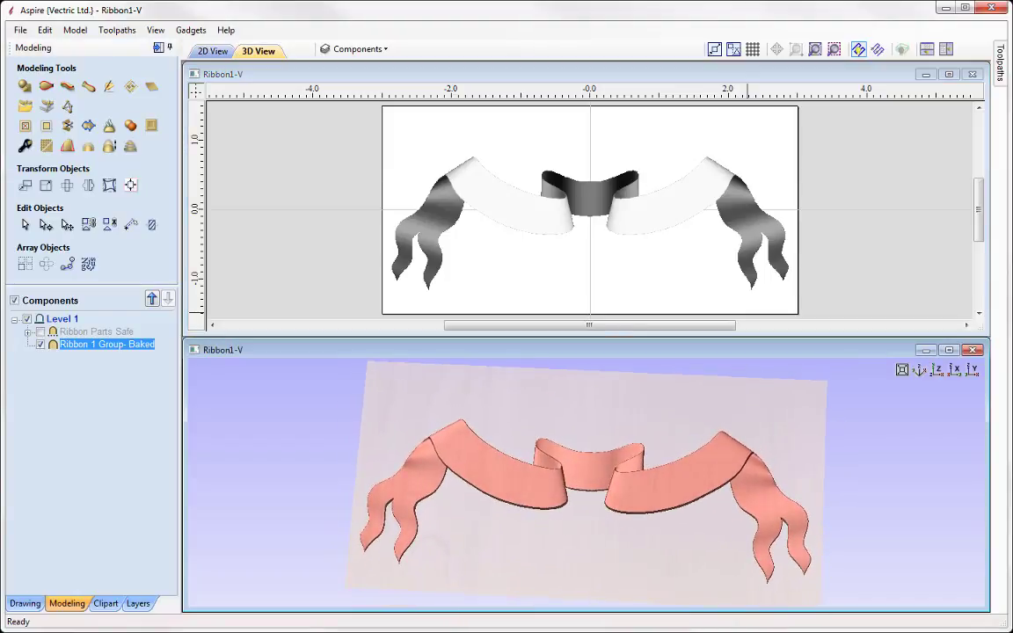
click(40, 346)
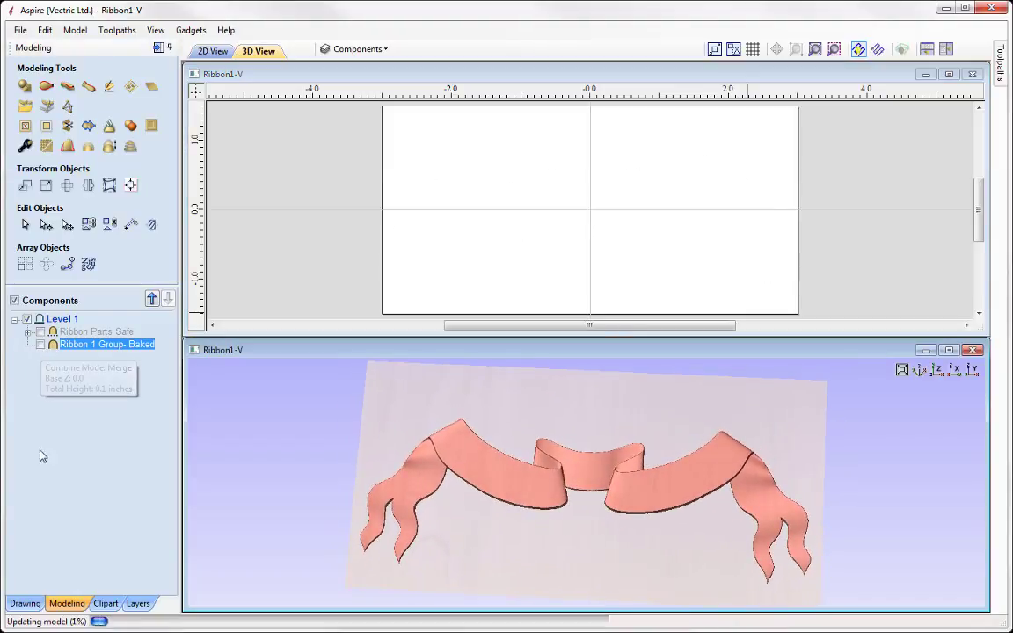
click(40, 333)
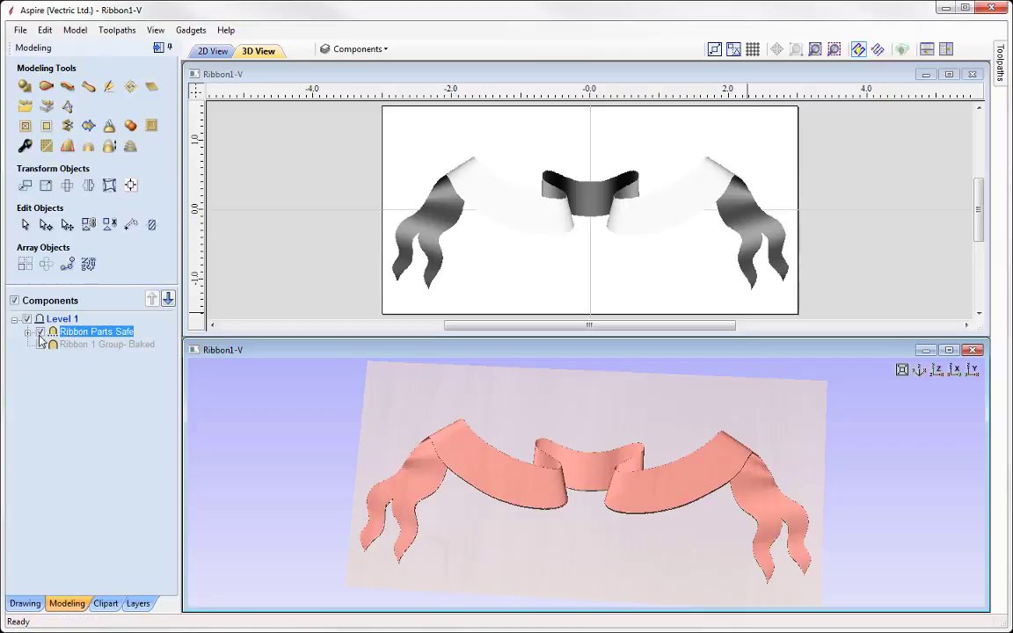
- Ungroup Ribbon Parts Safe into separate Left Group and Right Group components
mouse_move(109, 332)
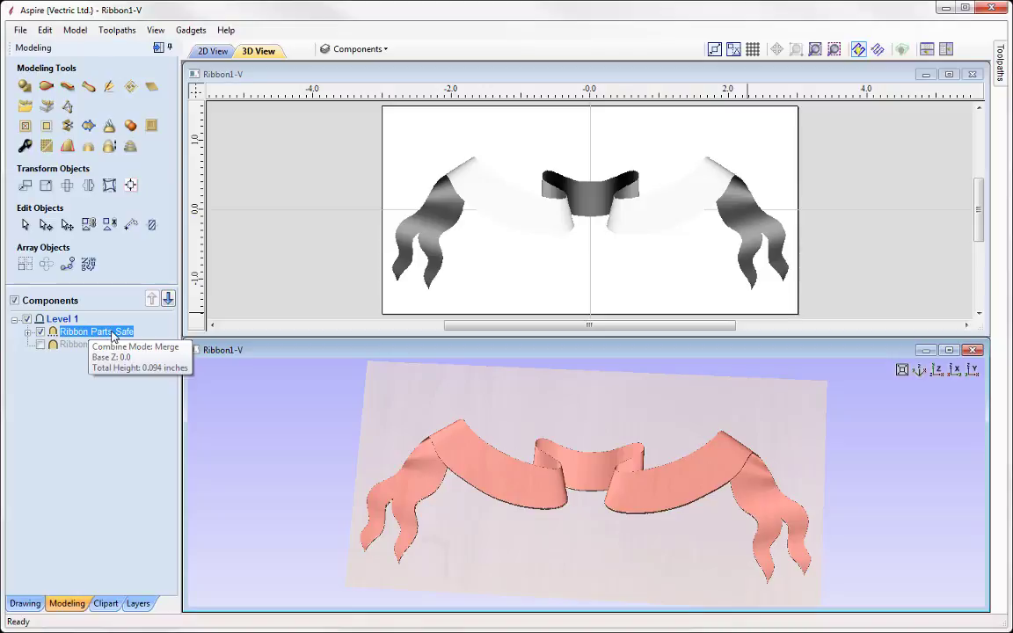
right_click(112, 337)
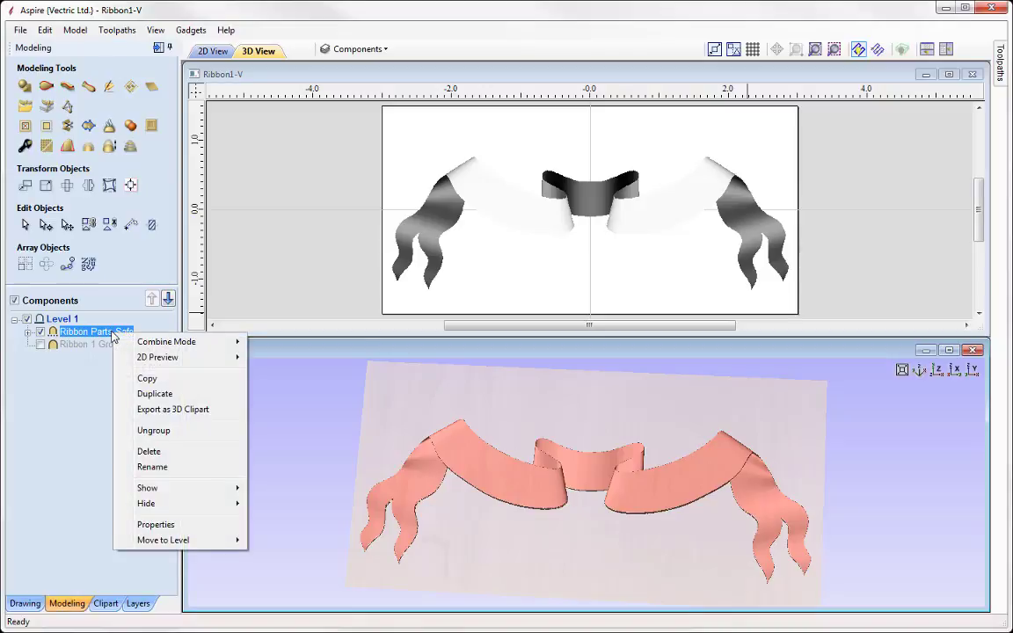
click(154, 430)
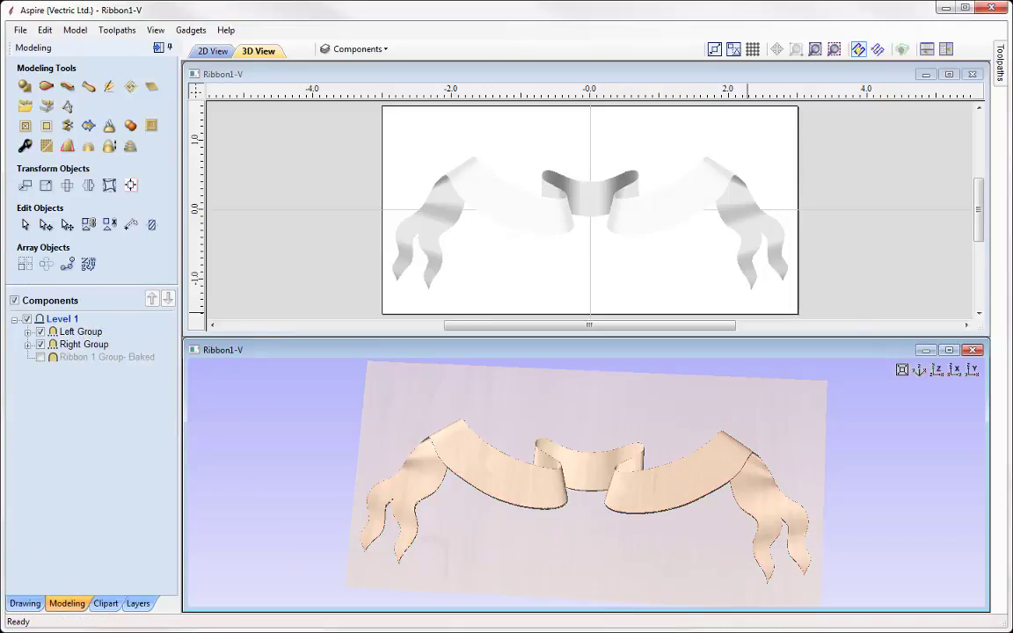
drag(528, 453, 364, 480)
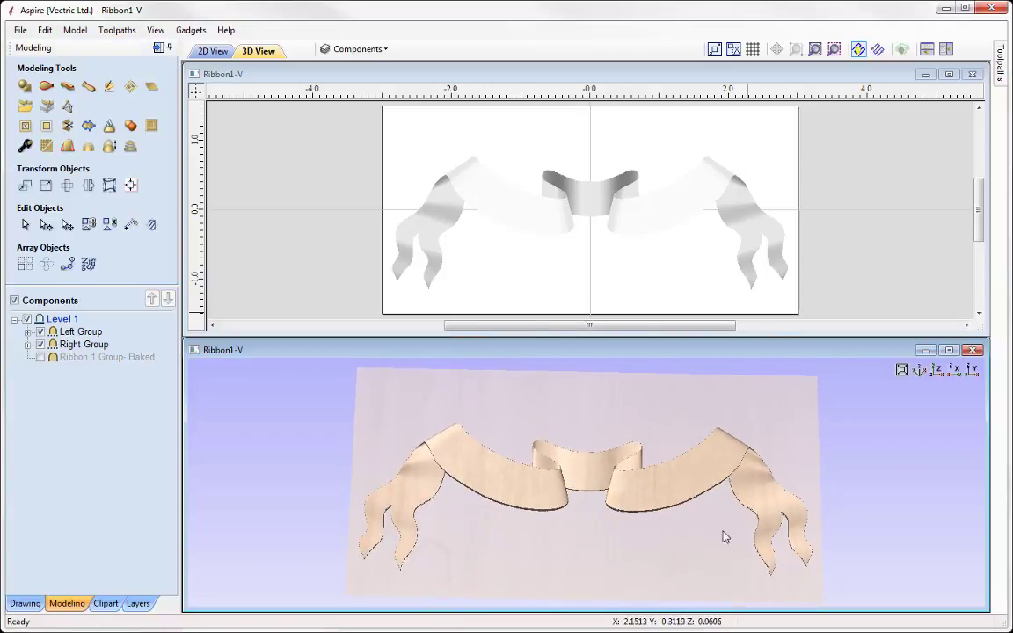
drag(671, 514, 573, 511)
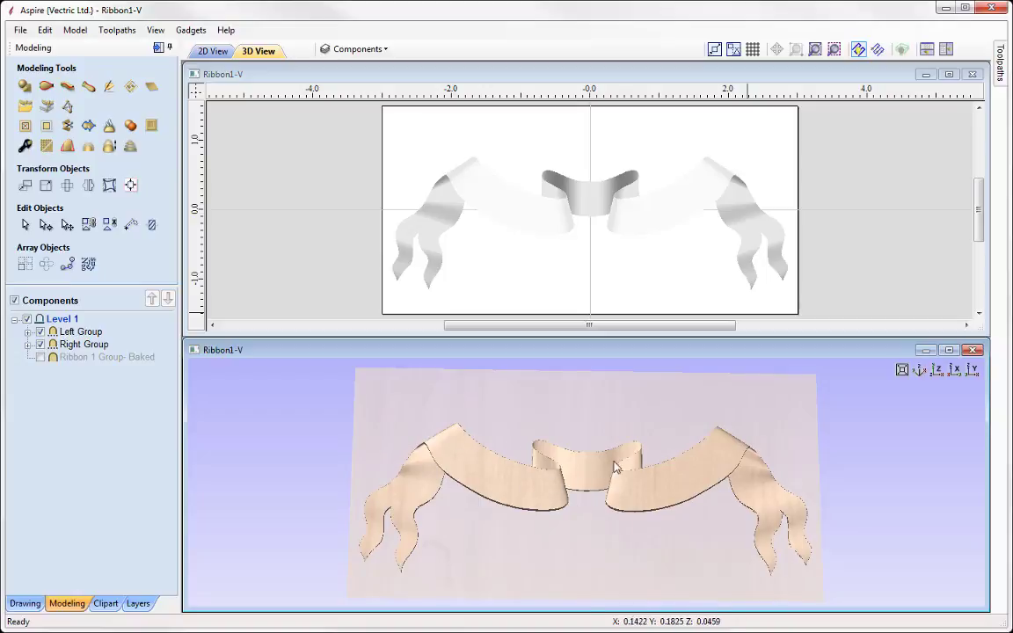
- In the layer list, turn off Components and turn on Sweep Vectors and Outline Vectors
click(394, 50)
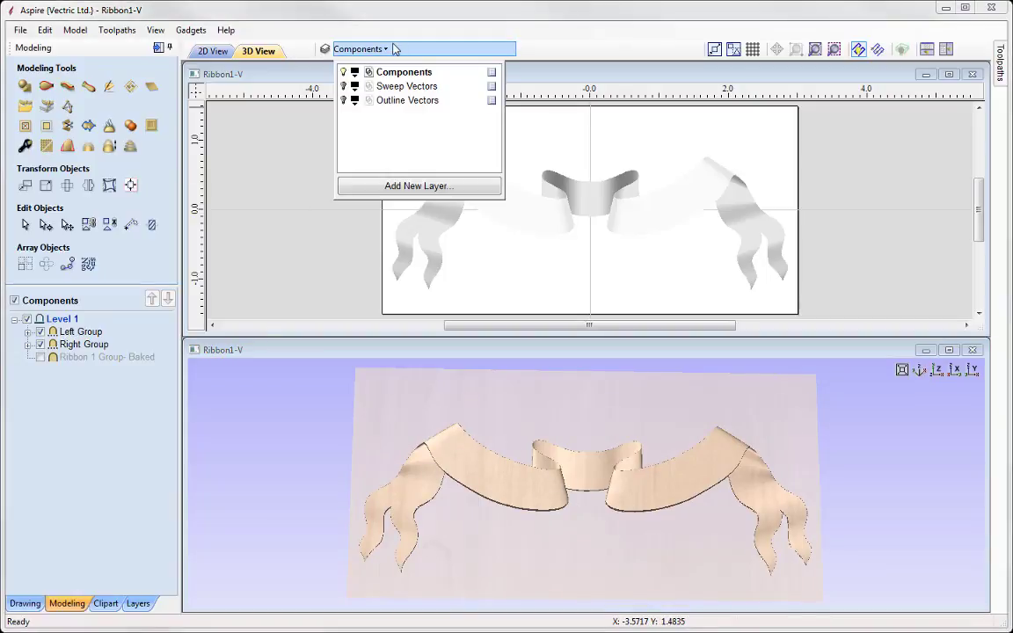
click(344, 73)
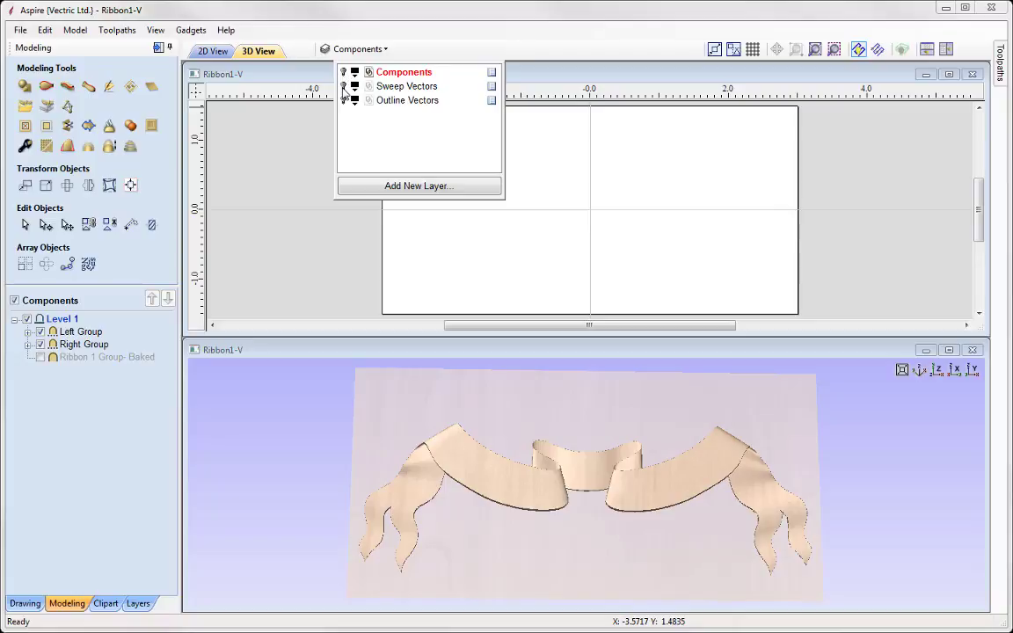
click(344, 86)
click(344, 100)
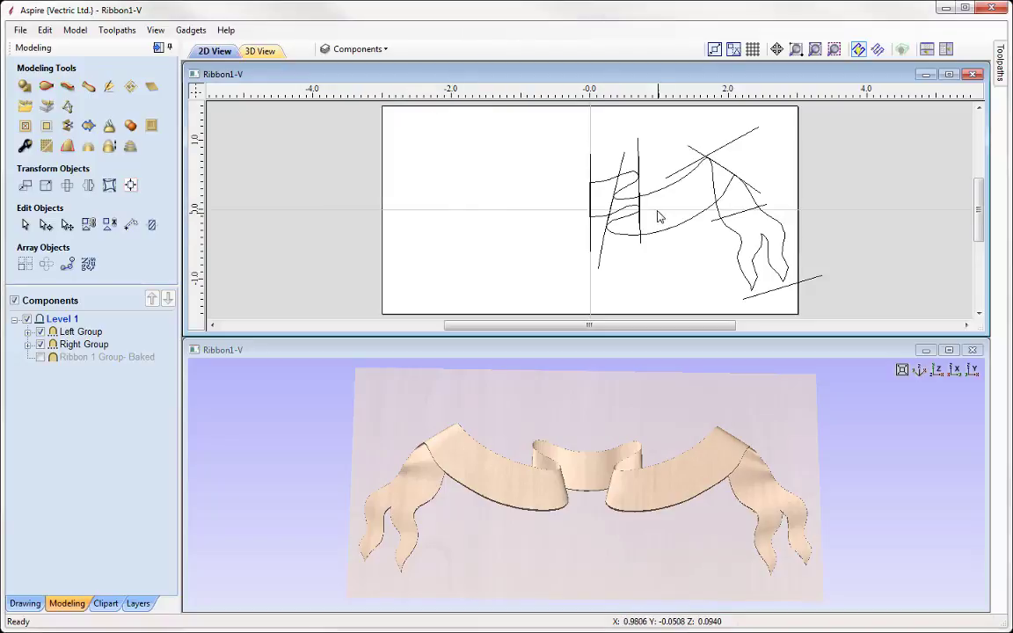
click(376, 50)
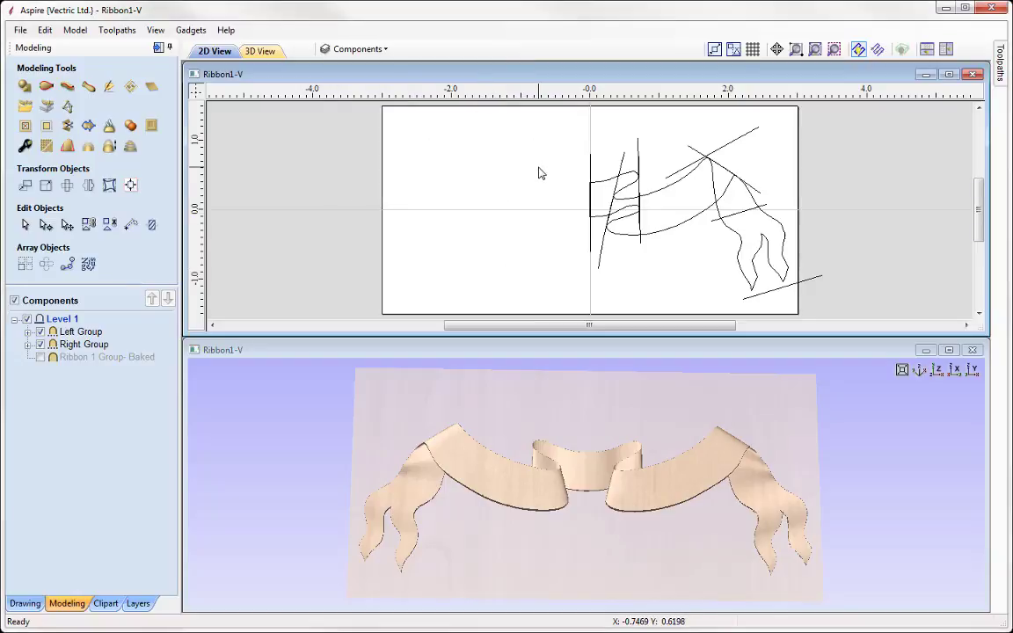
click(537, 169)
- Hide Right Group and ungroup the Left Group component into separate folds
click(40, 345)
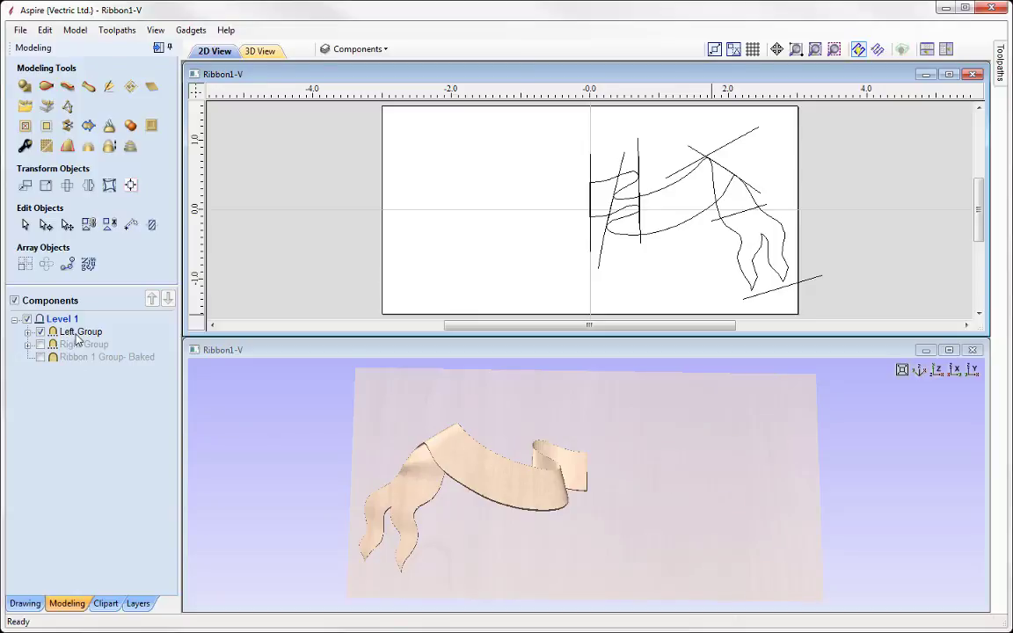
click(78, 333)
right_click(79, 333)
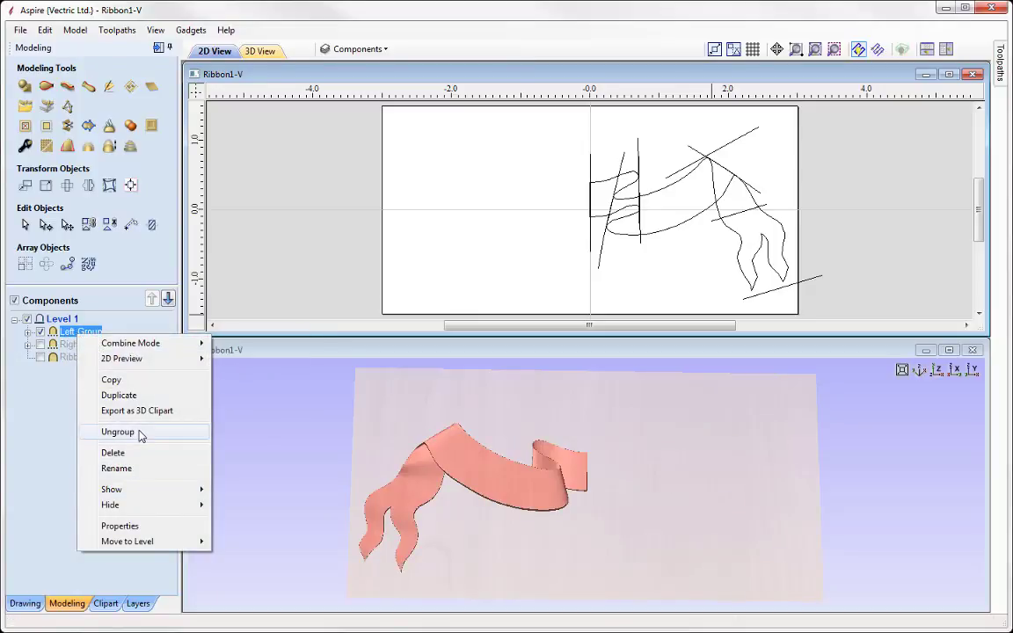
click(117, 432)
- Inspect Fold 1 through Fold 4, then show Right Group again and select the baked ribbon component
click(67, 370)
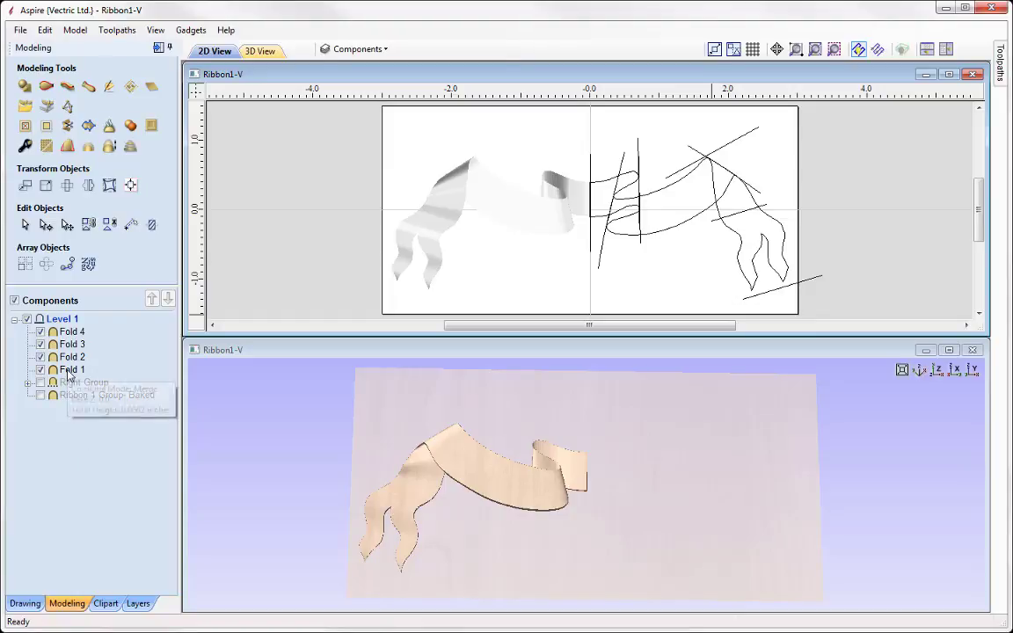
click(70, 357)
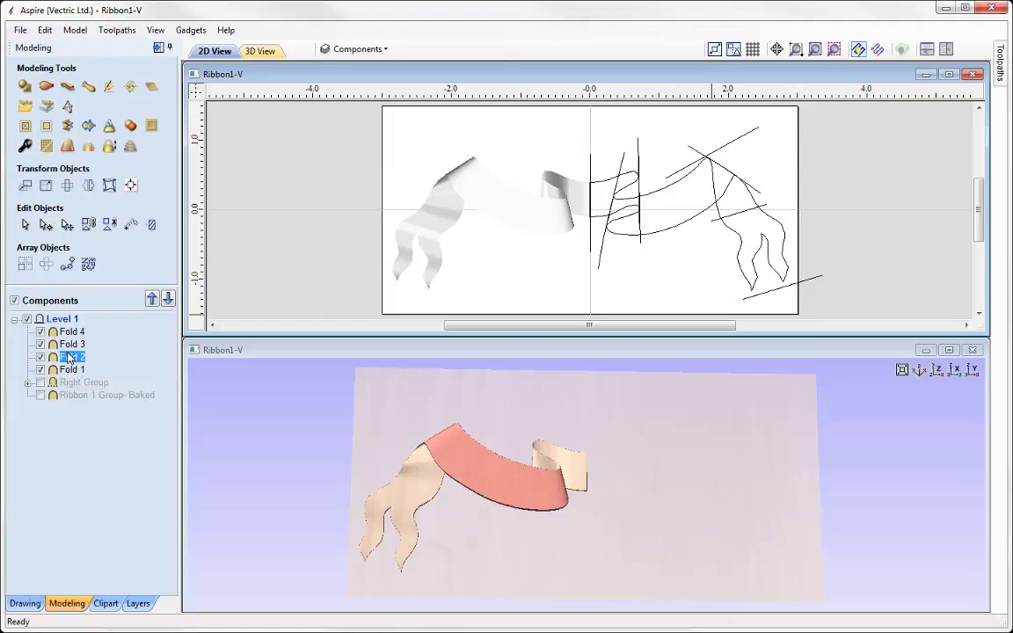
click(70, 345)
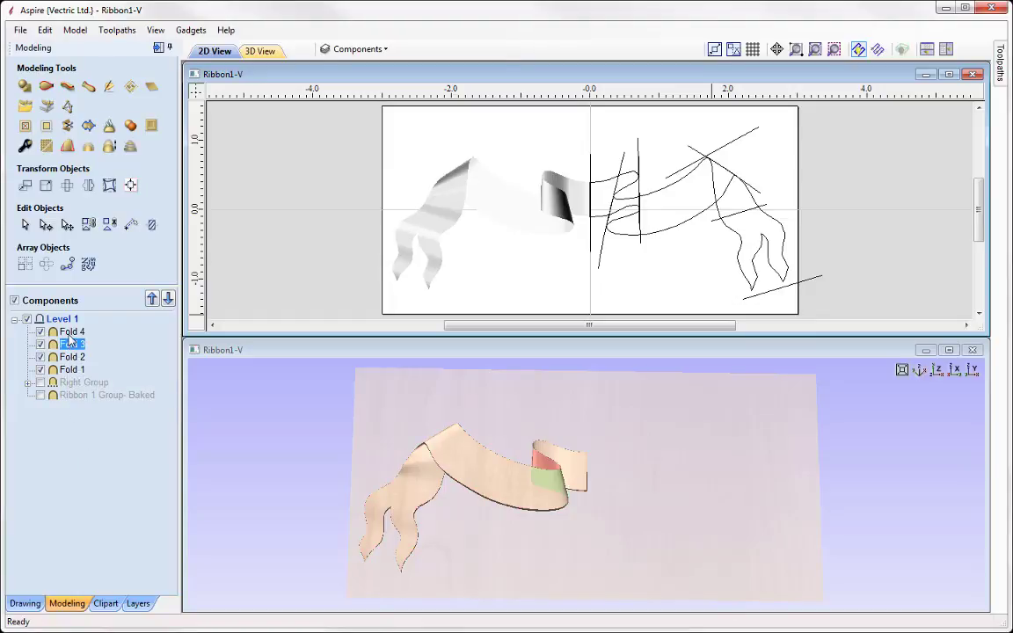
click(70, 333)
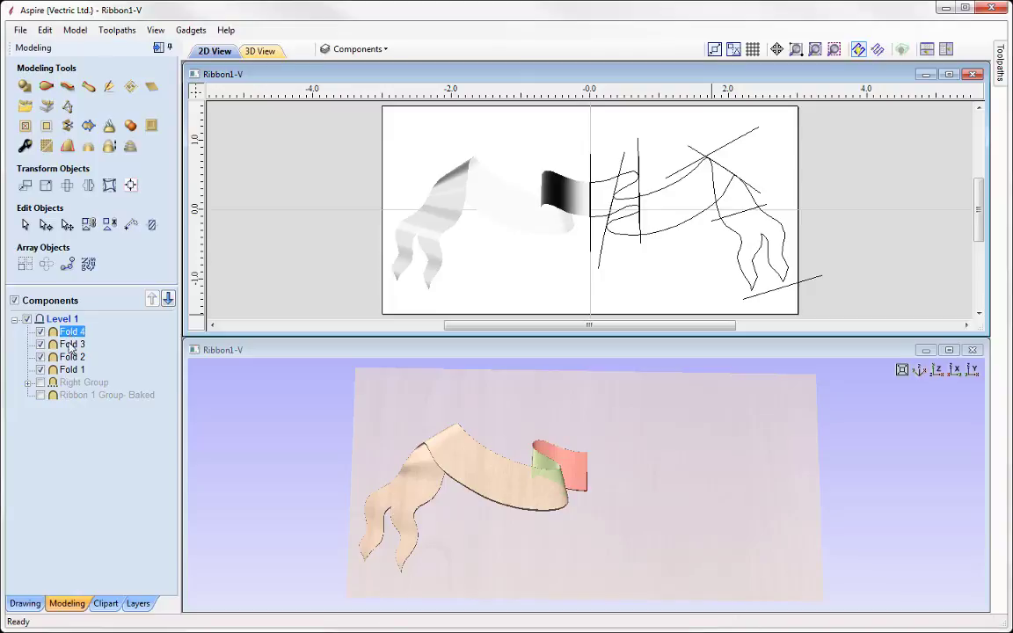
click(40, 384)
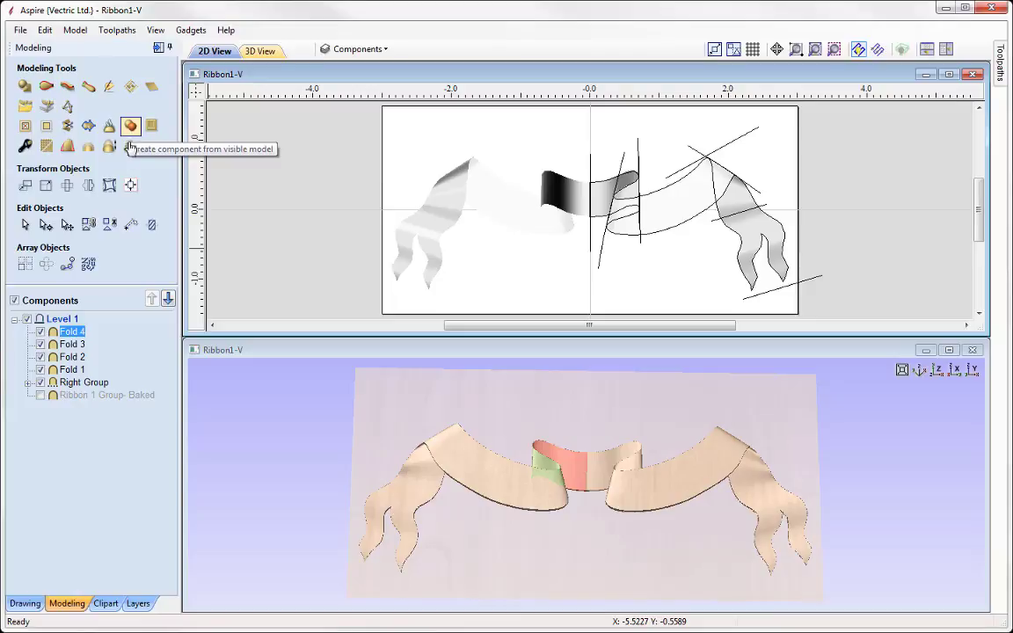
click(75, 394)
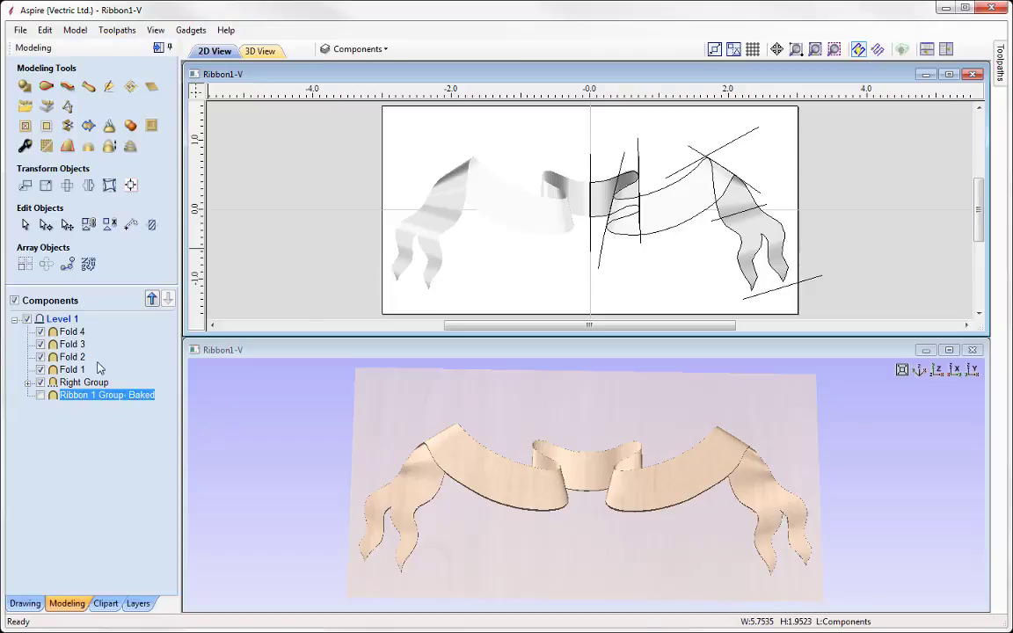
- Open Clipart > Weaves > Weave1-V.crv3d, answering No to saving the ribbon changes
click(21, 30)
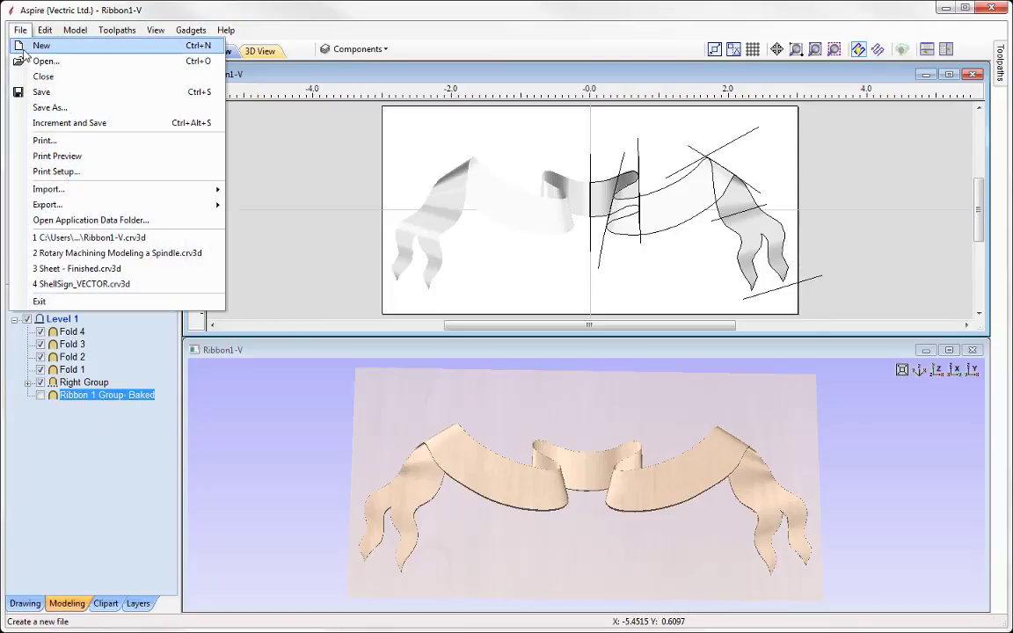
click(39, 60)
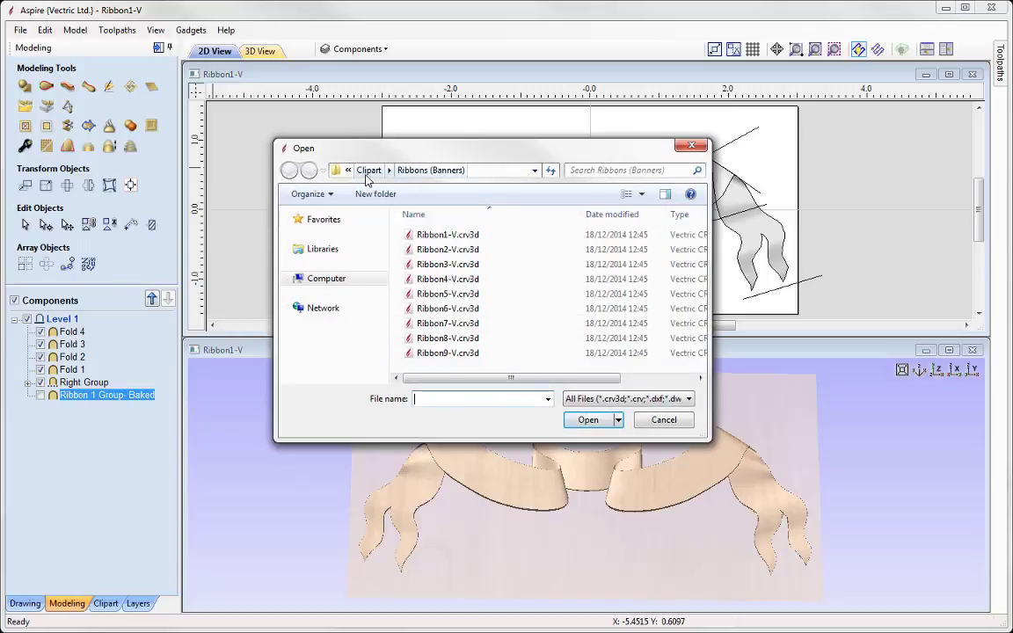
click(368, 173)
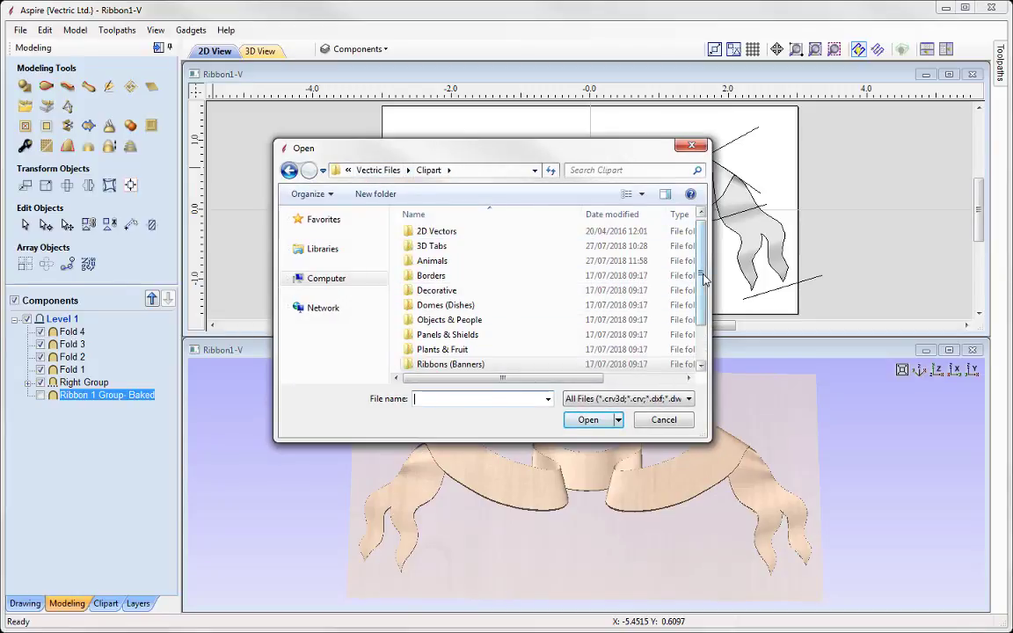
scroll(704, 279, down, 2)
double_click(444, 367)
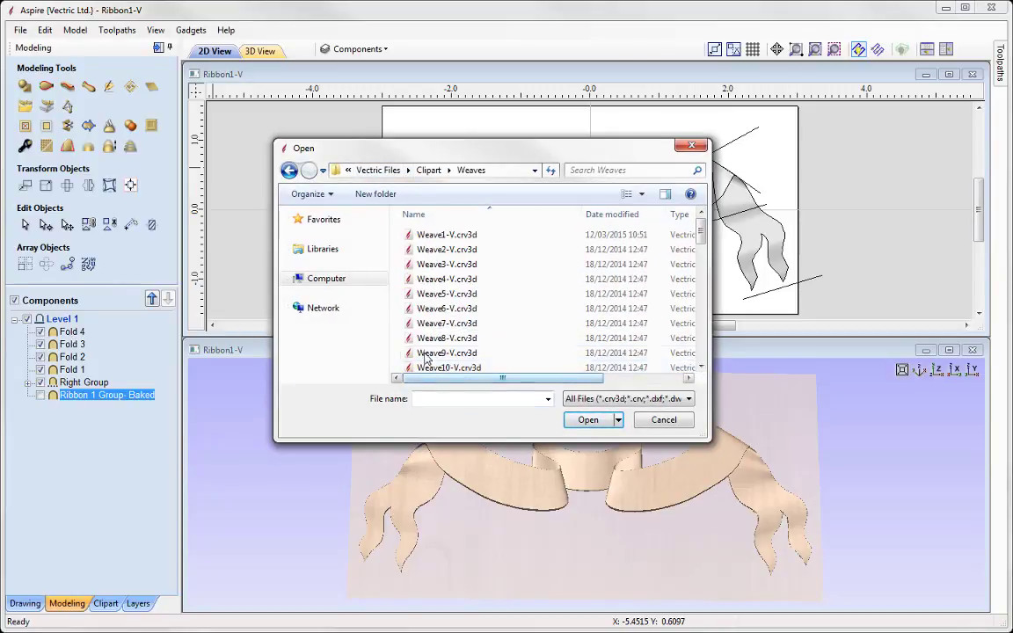
click(458, 237)
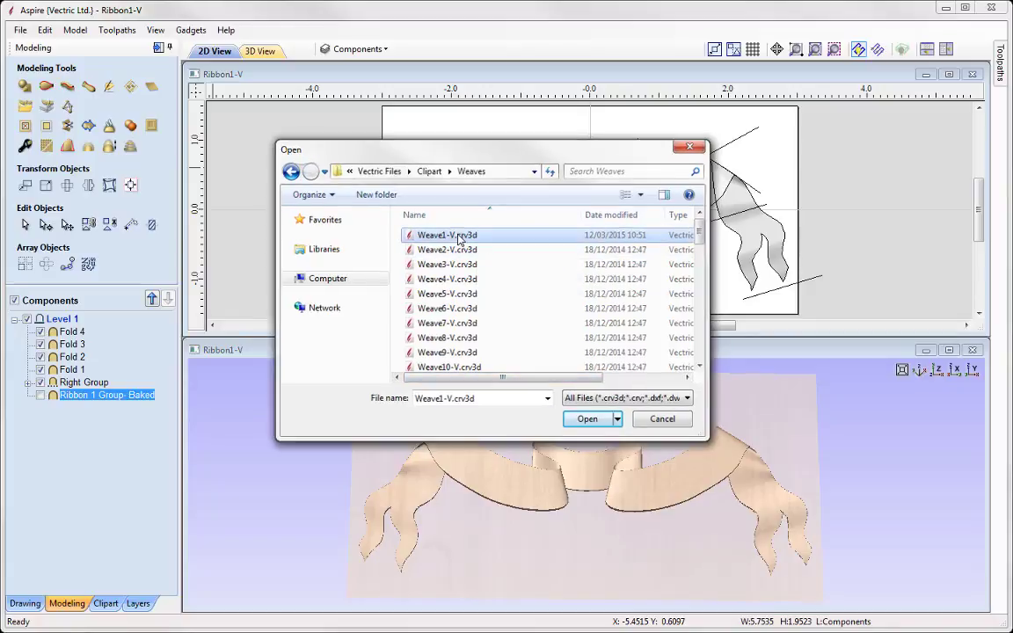
double_click(457, 237)
click(508, 355)
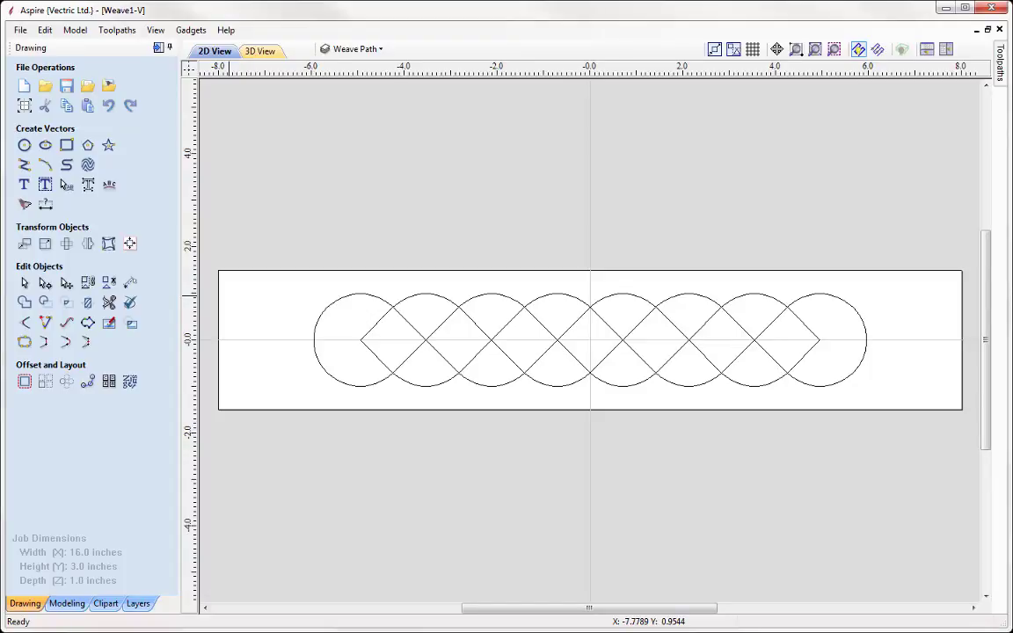
- Move from the Modeling and Clipart tabs to the Layers tab showing Weave Path, Cross Sections and Alternate Paths 1–5
click(67, 603)
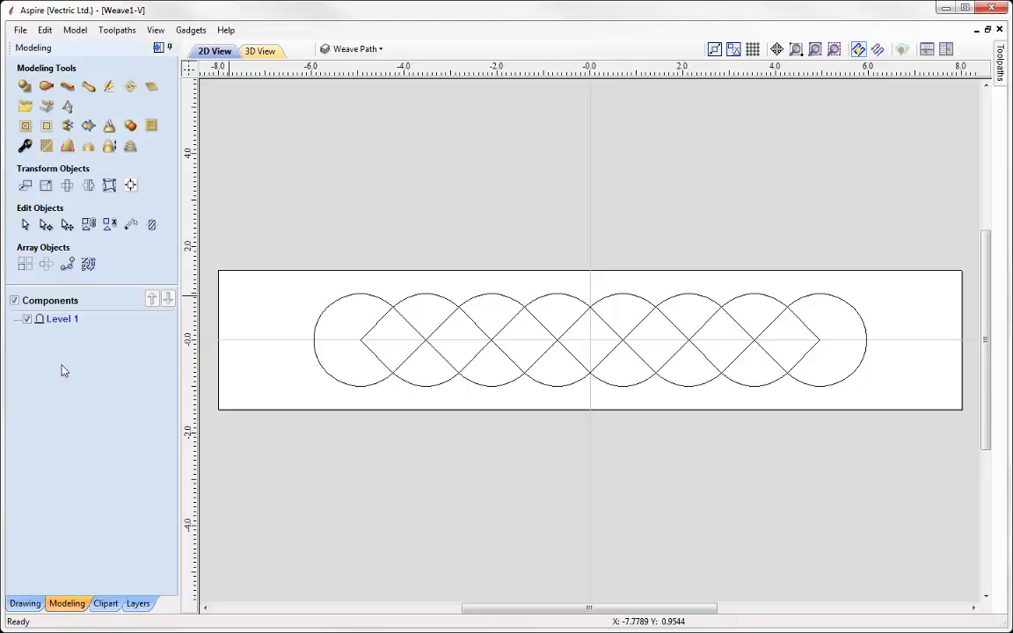
click(104, 605)
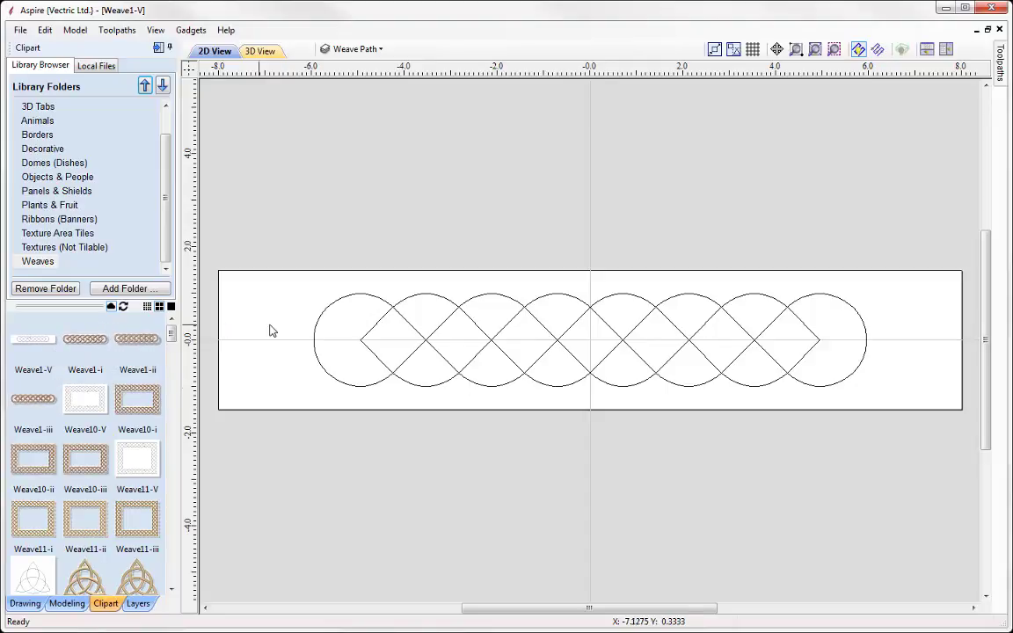
click(138, 603)
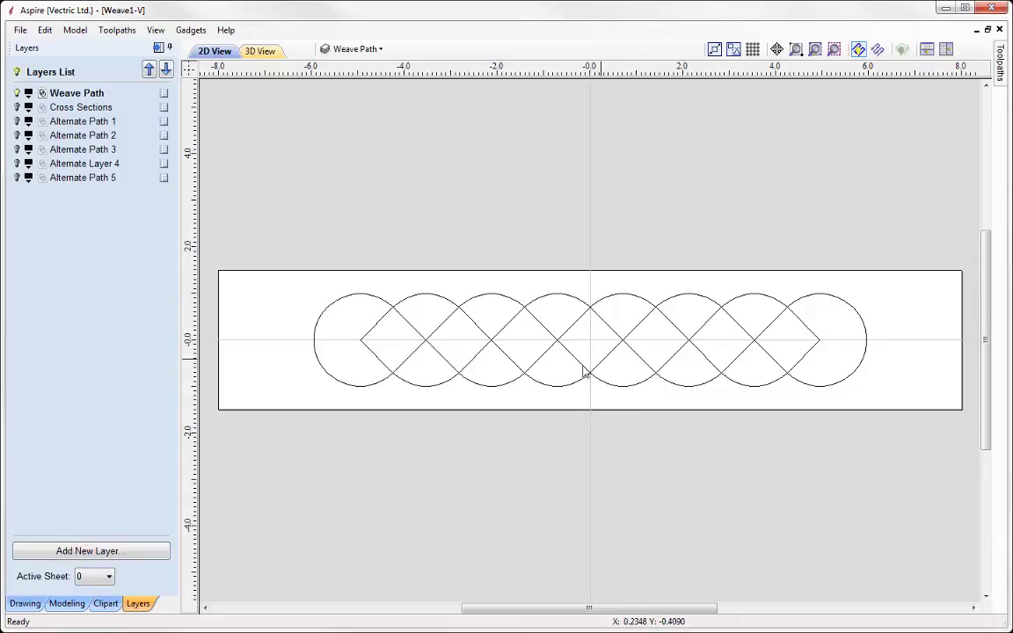
- Turn on the Cross Sections layer, then return from the clipart library to the layer list
click(18, 106)
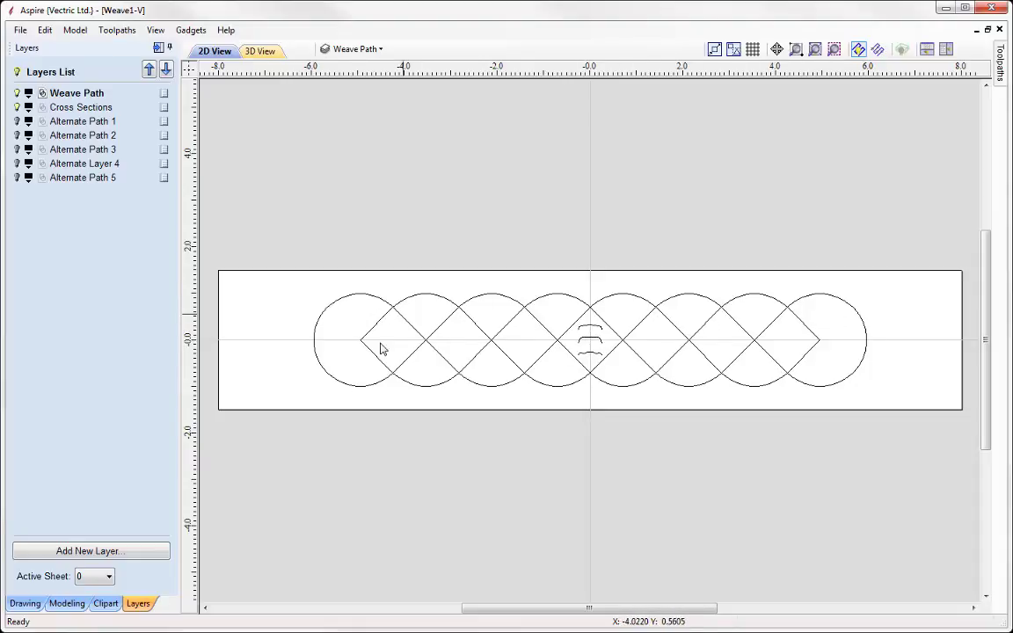
click(109, 603)
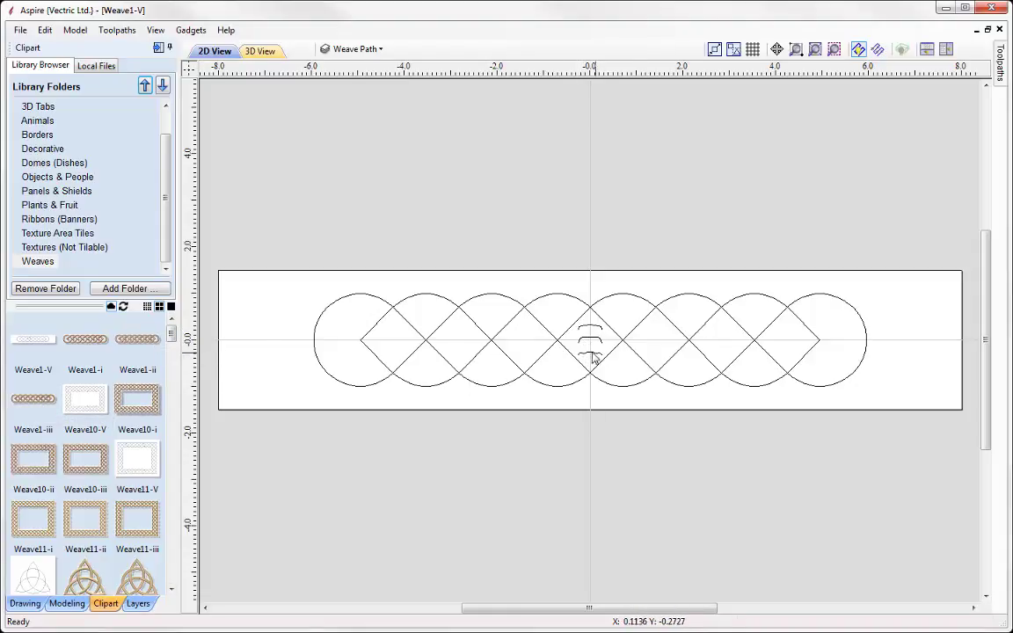
click(138, 604)
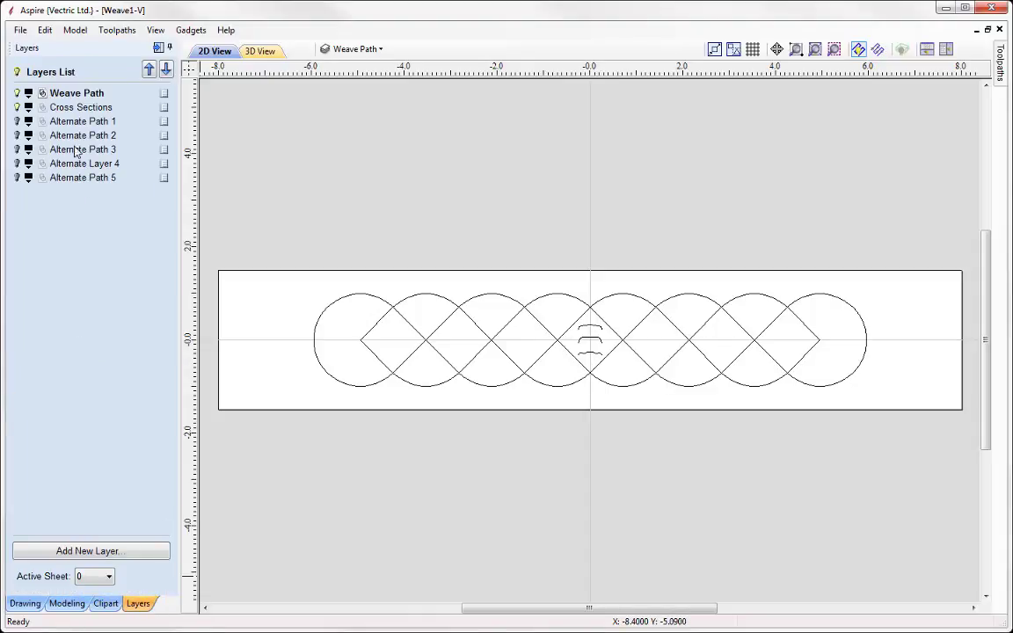
- Hide Weave Path, preview Alternate Paths 1 through 5 one at a time, then restore Weave Path
click(17, 93)
click(17, 121)
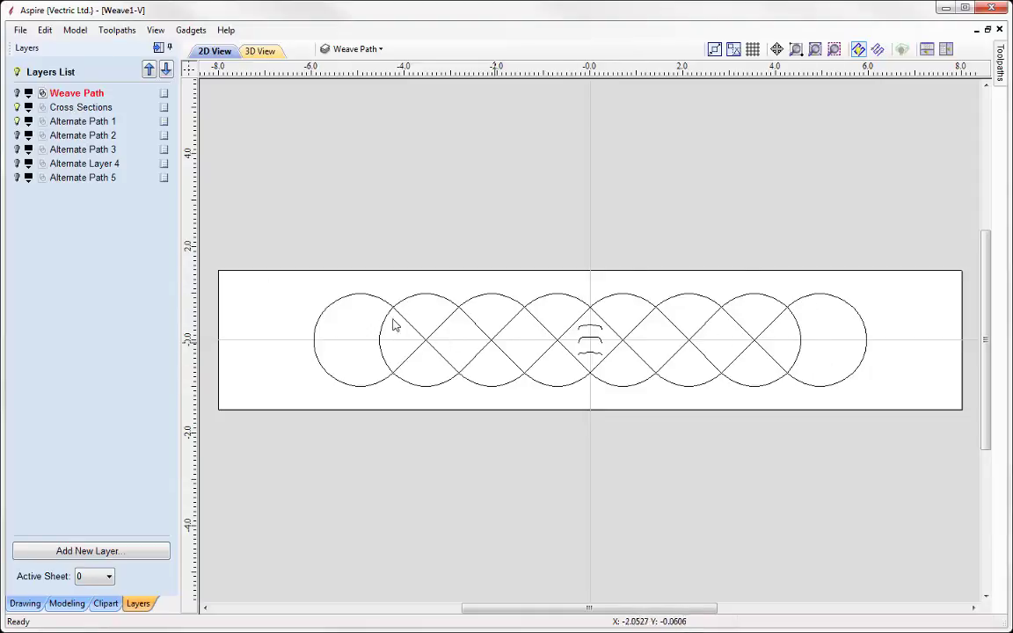
click(17, 121)
click(16, 135)
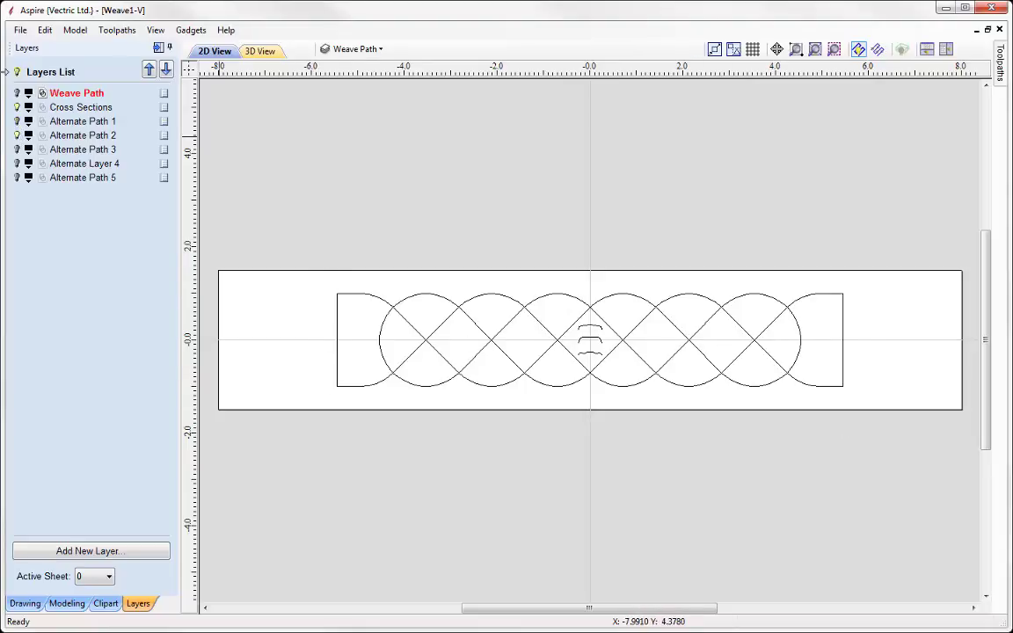
click(16, 136)
click(17, 150)
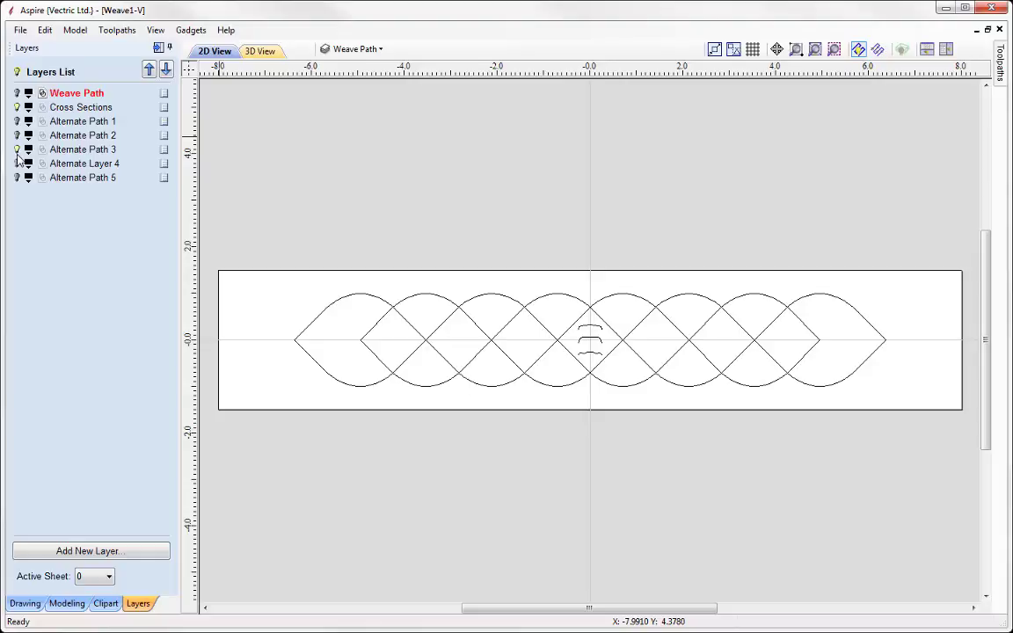
click(17, 150)
click(16, 164)
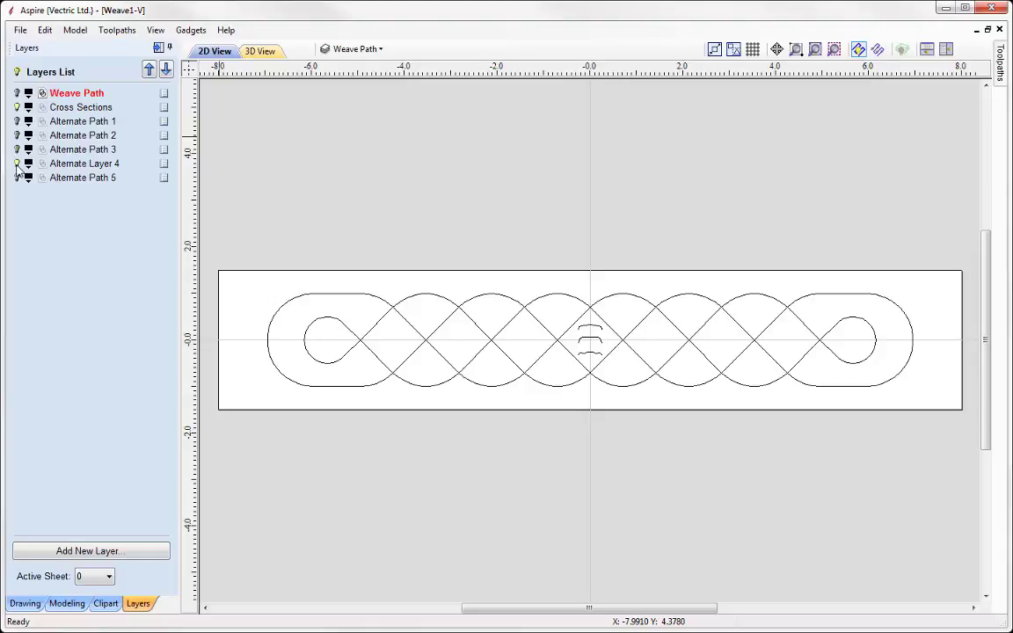
click(16, 164)
click(16, 178)
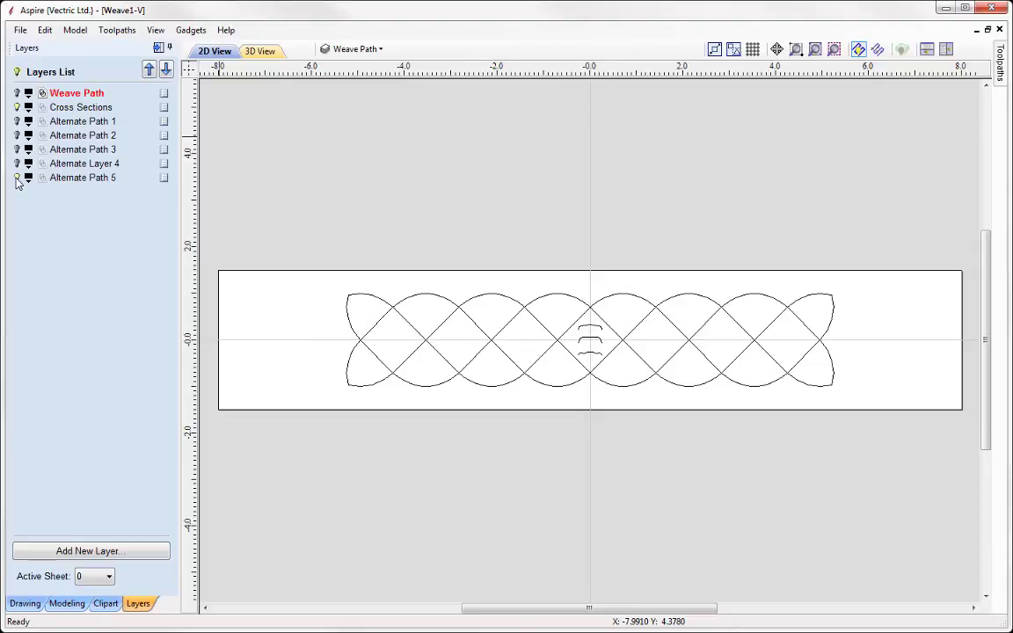
click(16, 179)
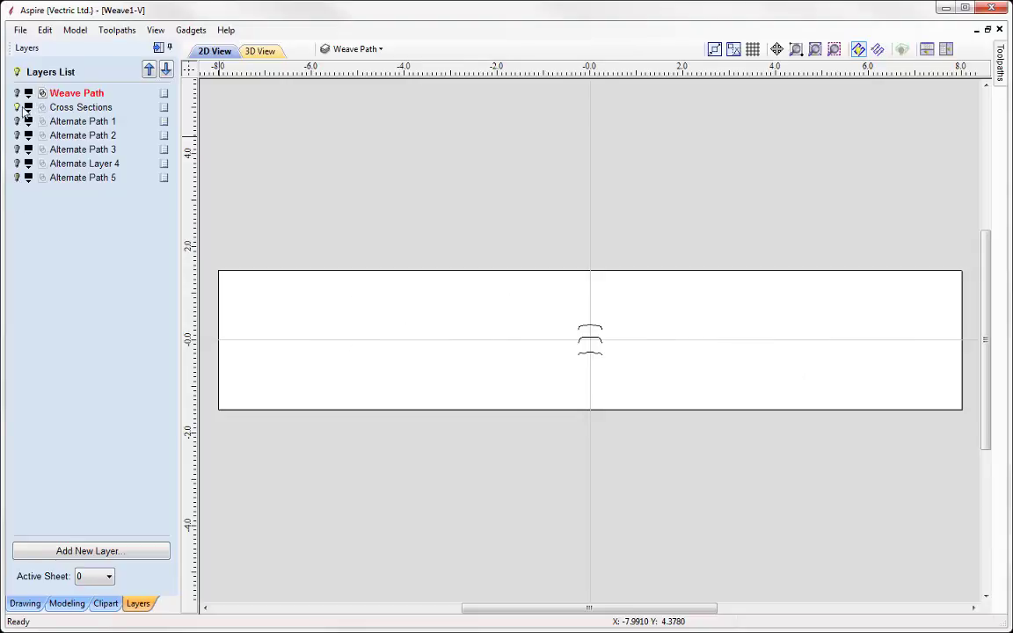
click(17, 94)
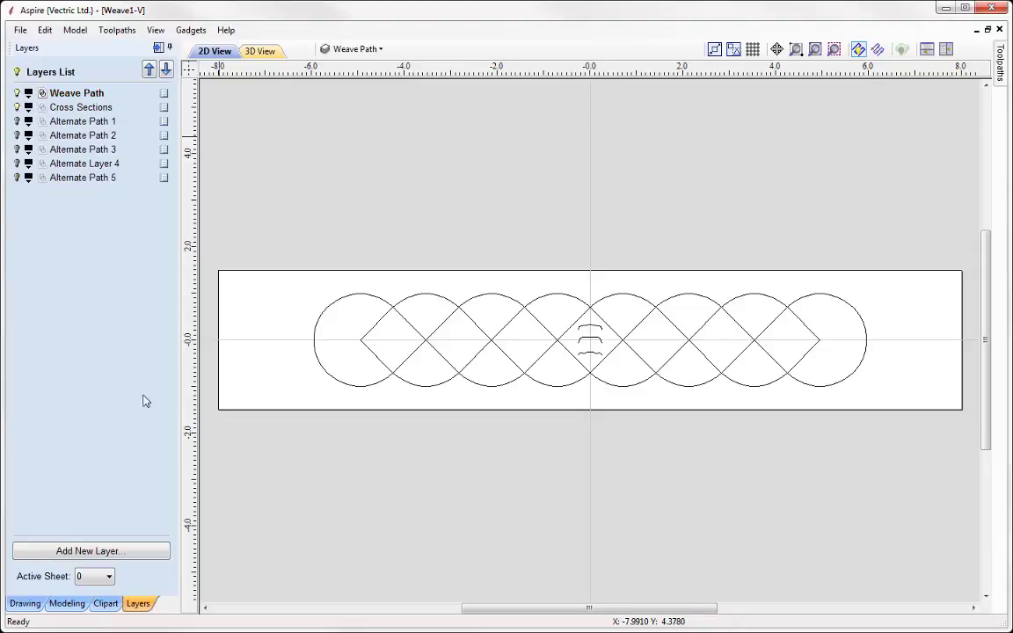